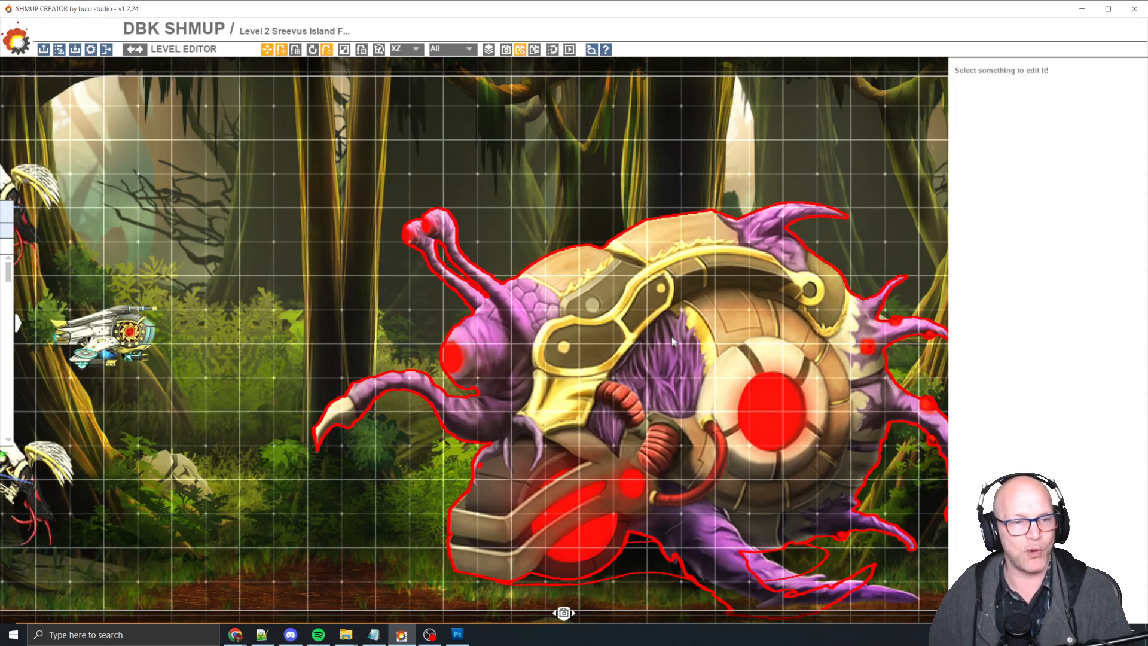
Playtest the boss encounter in the level, fly the ship around to watch the giant snail's death effect, and return to the editor.
{"action": "key", "text": "space"}
{"action": "key", "text": "Right"}
{"action": "key", "text": "Down"}
{"action": "key", "text": "Left"}
{"action": "key", "text": "Up"}
{"action": "key", "text": "Up"}
{"action": "key", "text": "Left"}
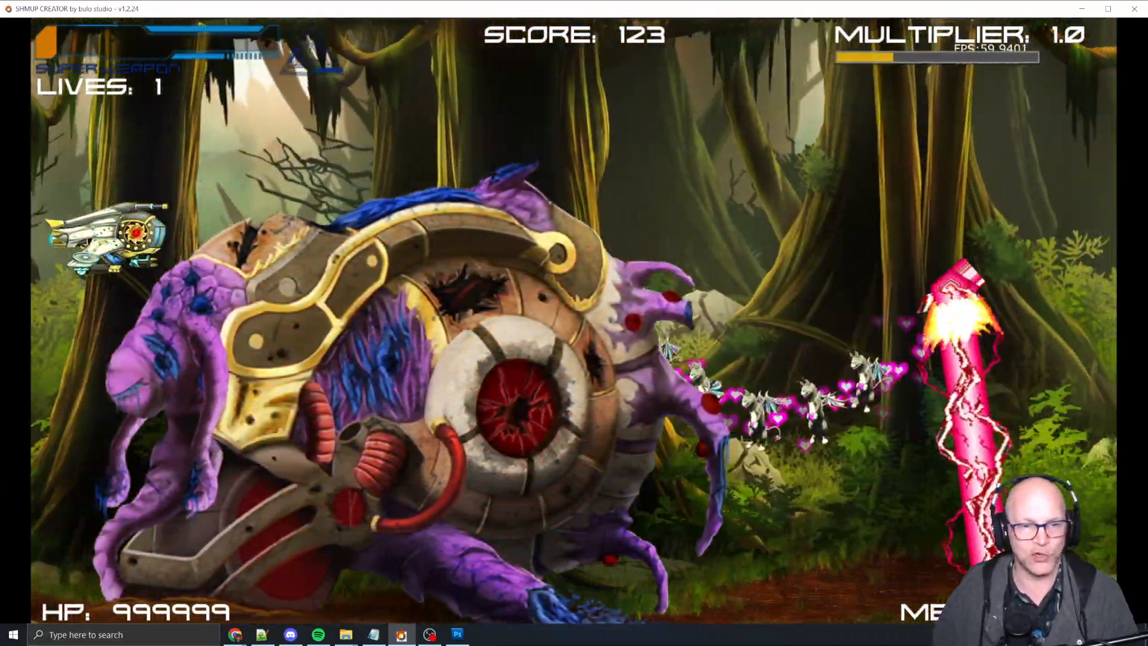
{"action": "key", "text": "Escape"}
Rerun the level playtest, keep the ship clear of the dying snail boss to view its death animation, and exit.
{"action": "key", "text": "space"}
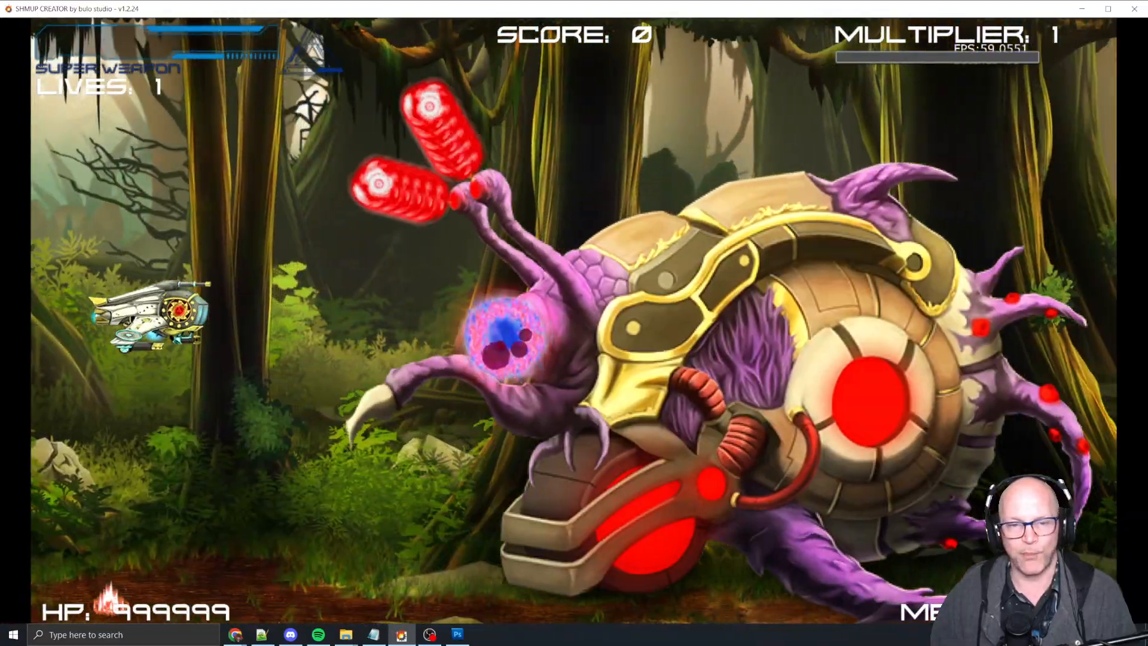
{"action": "key", "text": "Up"}
{"action": "key", "text": "Up"}
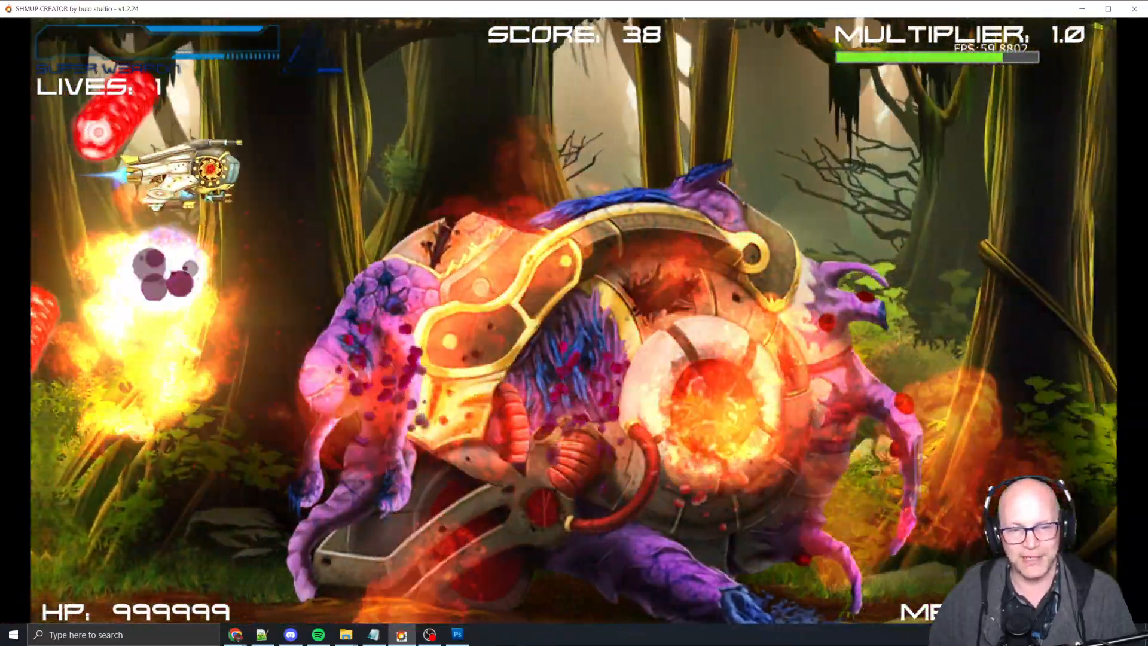
{"action": "key", "text": "Right"}
{"action": "key", "text": "Left"}
{"action": "key", "text": "Left"}
{"action": "key", "text": "Down"}
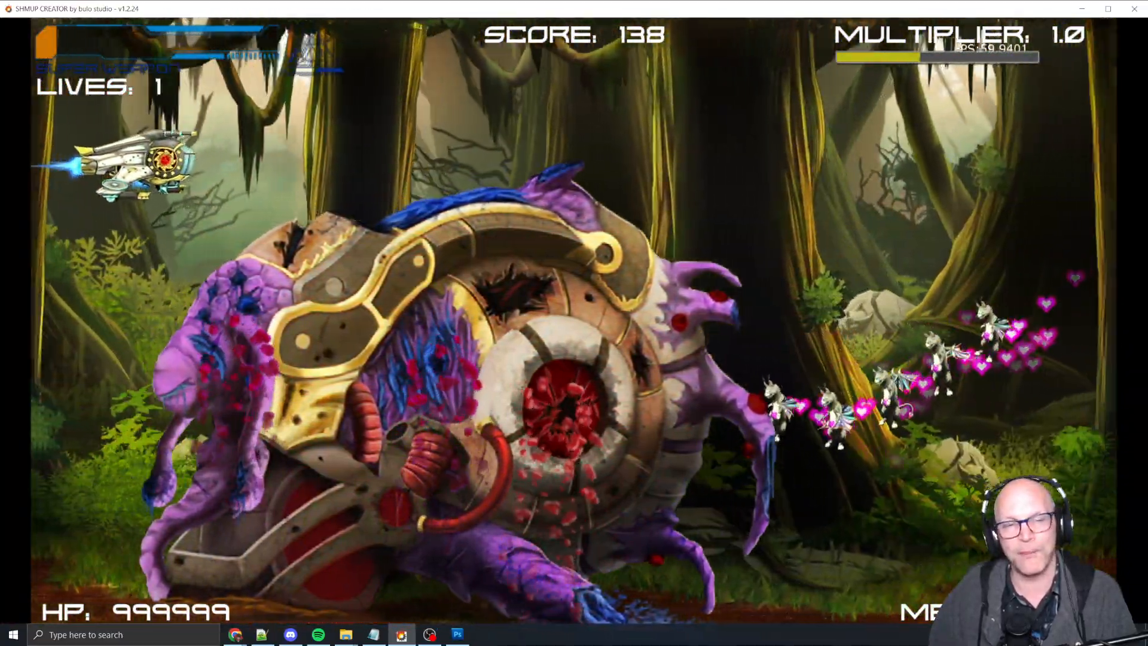
{"action": "key", "text": "Up"}
{"action": "key", "text": "Left"}
{"action": "key", "text": "Right"}
{"action": "key", "text": "Escape"}
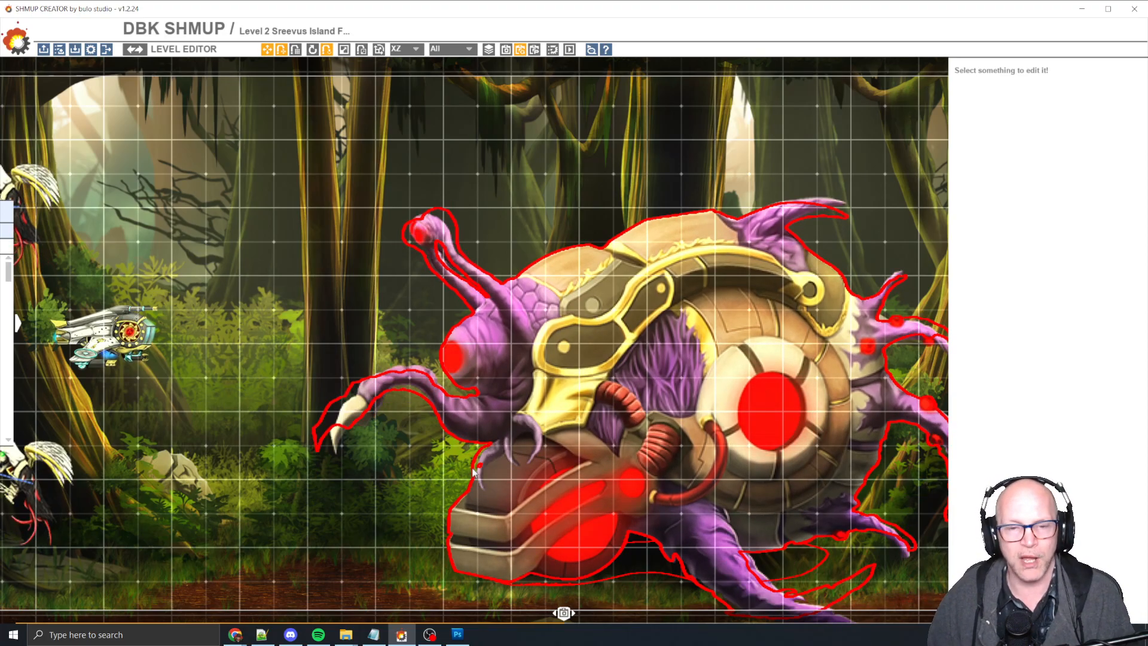
Play the snail boss fight once more, steering the ship above the boss to examine the dead snail image, and stop the test.
{"action": "key", "text": "space"}
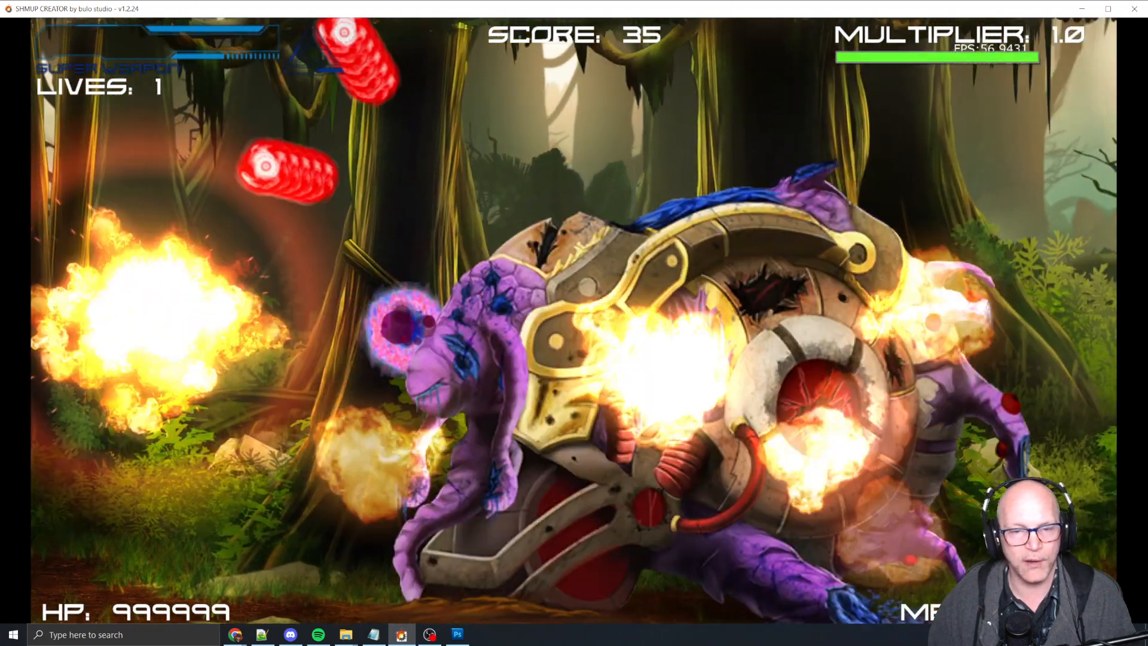
{"action": "key", "text": "Up"}
{"action": "key", "text": "Right"}
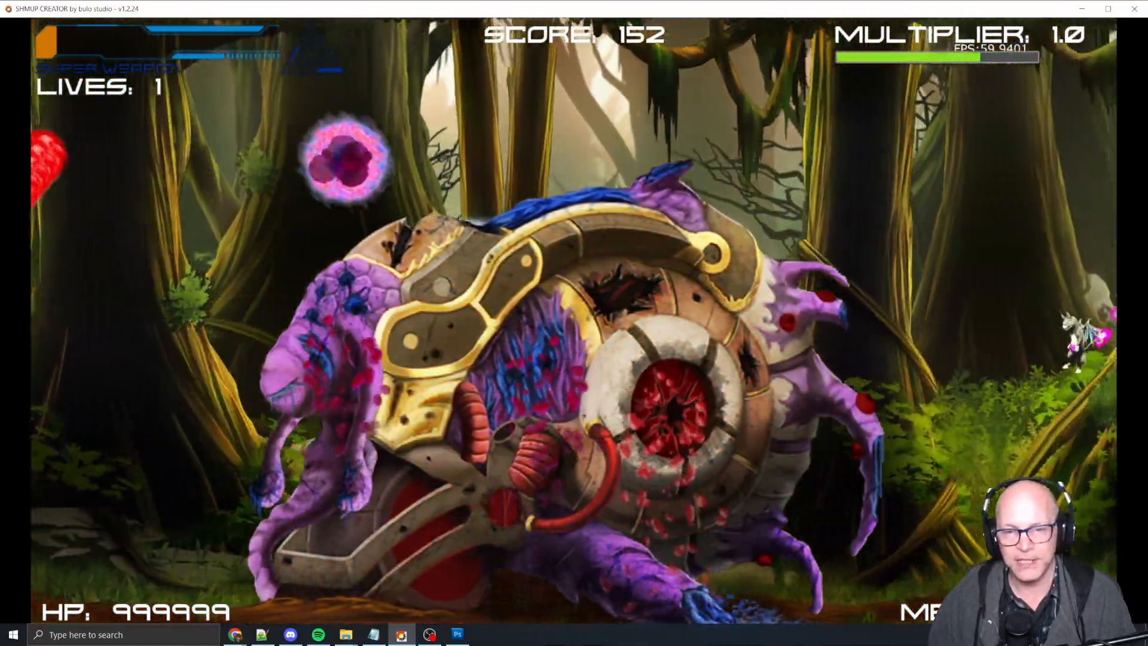
{"action": "key", "text": "Up"}
{"action": "key", "text": "Left"}
{"action": "key", "text": "Down"}
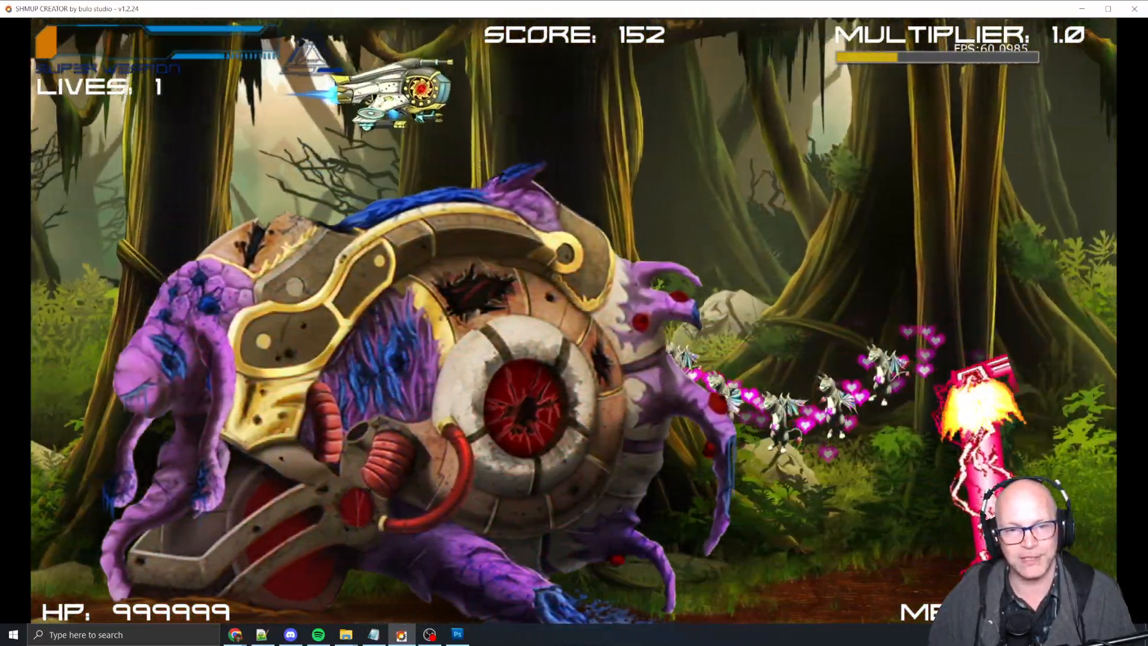
{"action": "key", "text": "Escape"}
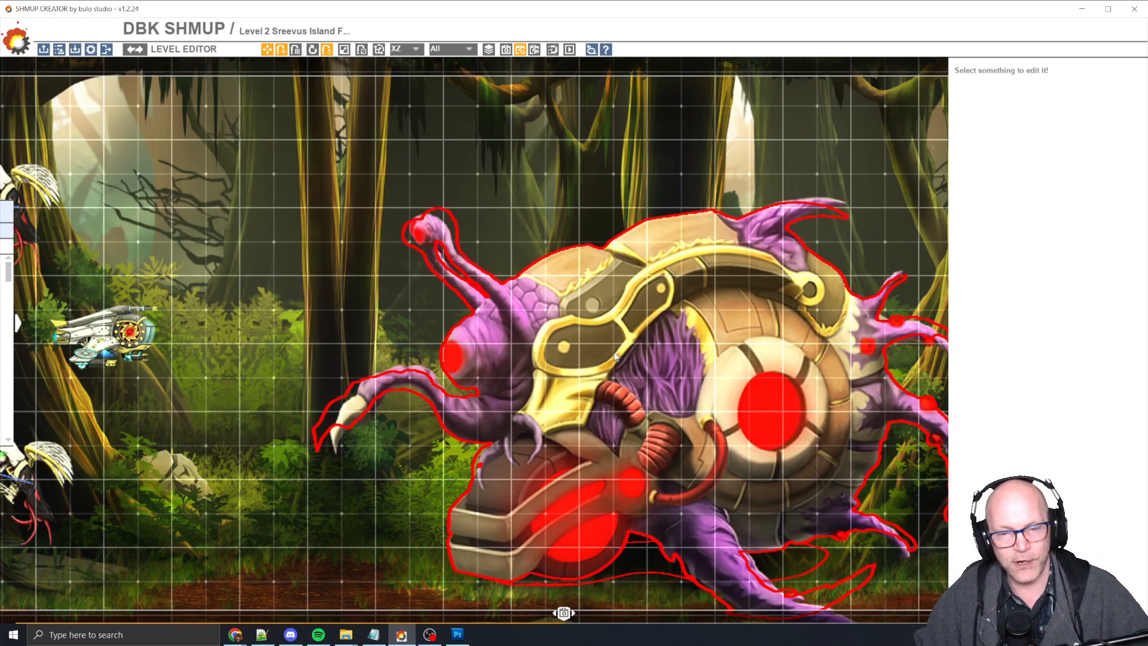
Switch to Photoshop and check the pixel dimensions of the QueenBigSnail.png sprite sheet.
{"action": "key", "text": "alt+Tab"}
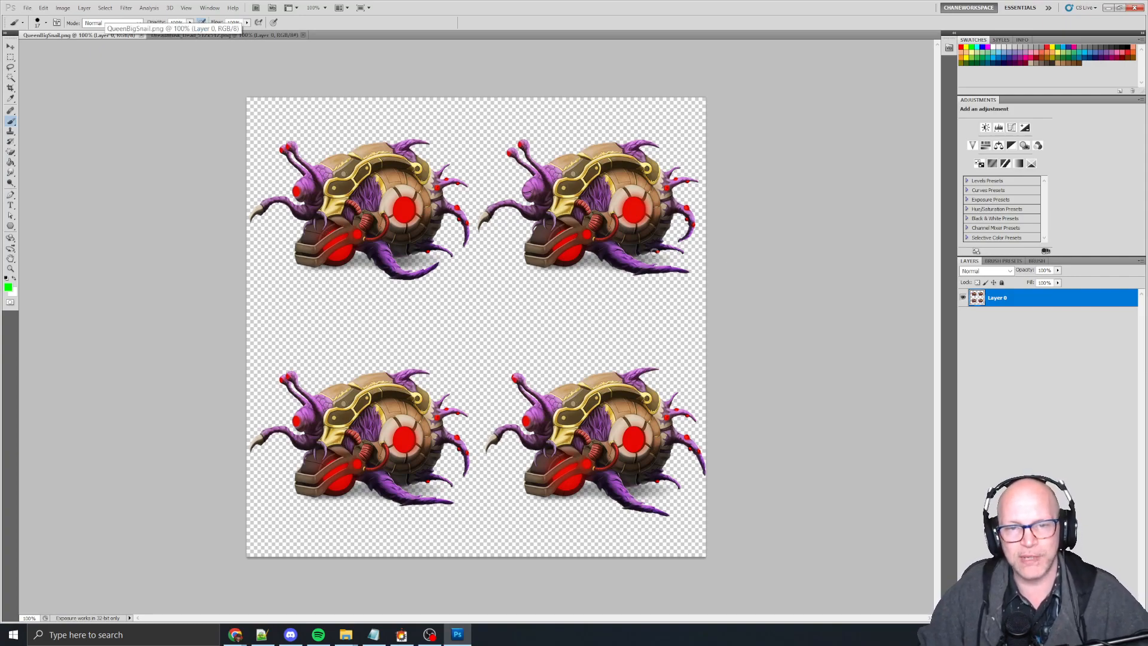
{"action": "key", "text": "v"}
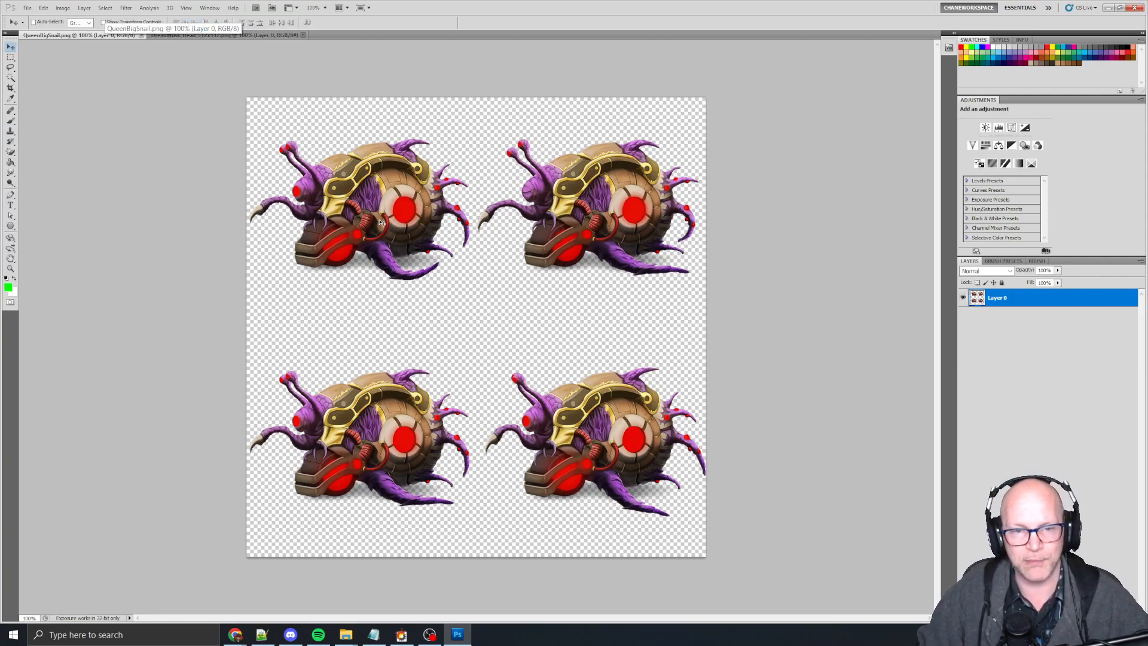
{"action": "key", "text": "ctrl+alt+i"}
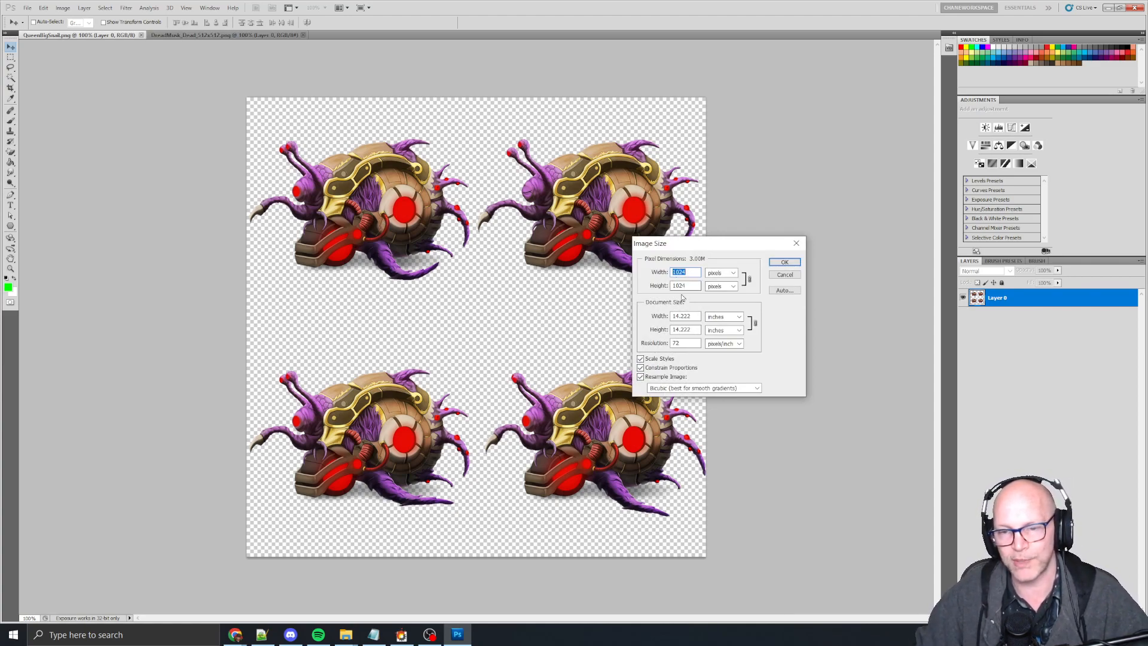
{"action": "key", "text": "Escape"}
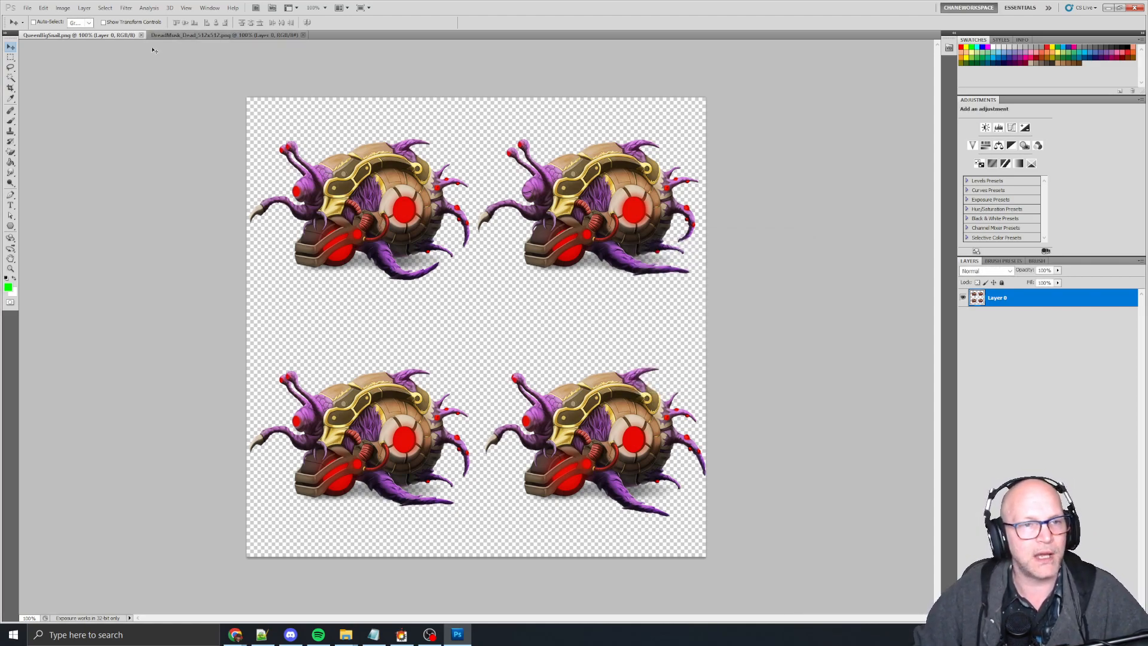
Copy the dead snail from DreadMusk_Dead_512x512.png into QueenBigSnail.png and place it over the first living snail frame.
{"action": "left_click", "coordinate": [188, 35]}
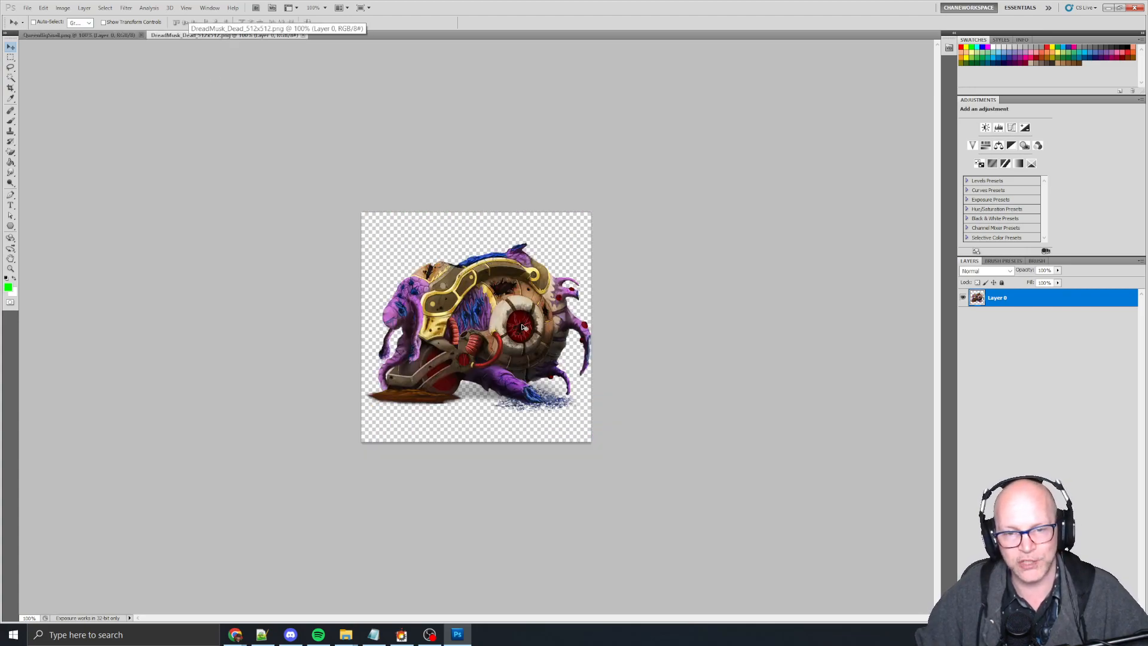
{"action": "left_click_drag", "start_coordinate": [534, 331], "coordinate": [550, 264]}
{"action": "left_click_drag", "start_coordinate": [520, 325], "coordinate": [390, 202]}
{"action": "scroll", "coordinate": [390, 201], "scroll_direction": "up", "scroll_amount": 10, "text": "alt"}
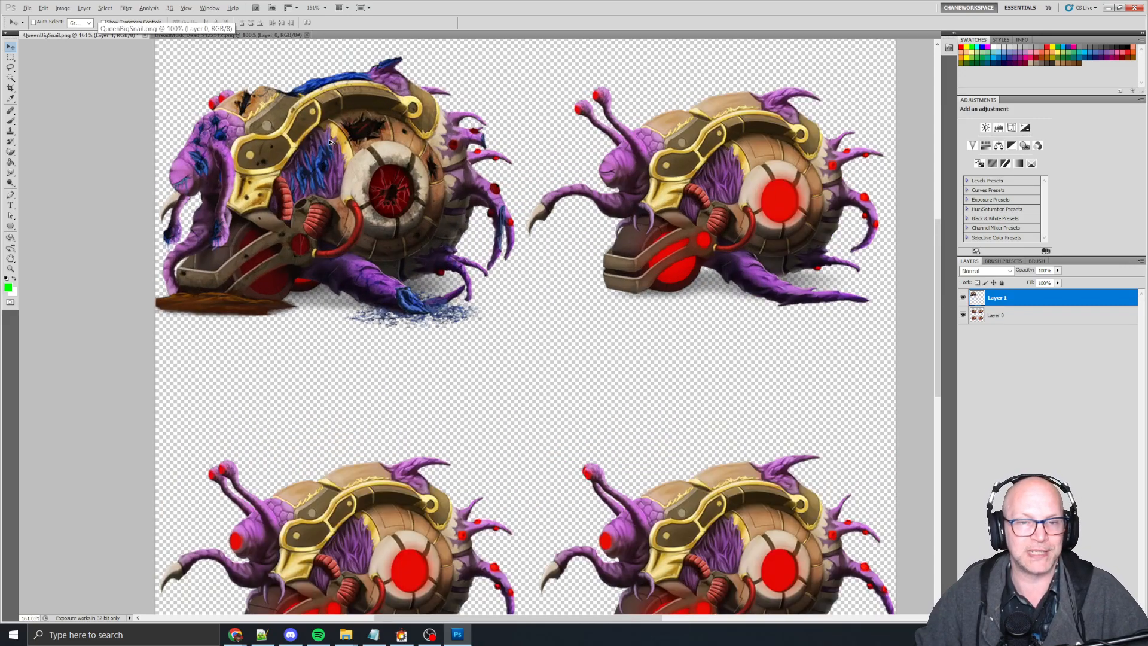
{"action": "left_click_drag", "start_coordinate": [330, 169], "coordinate": [364, 199]}
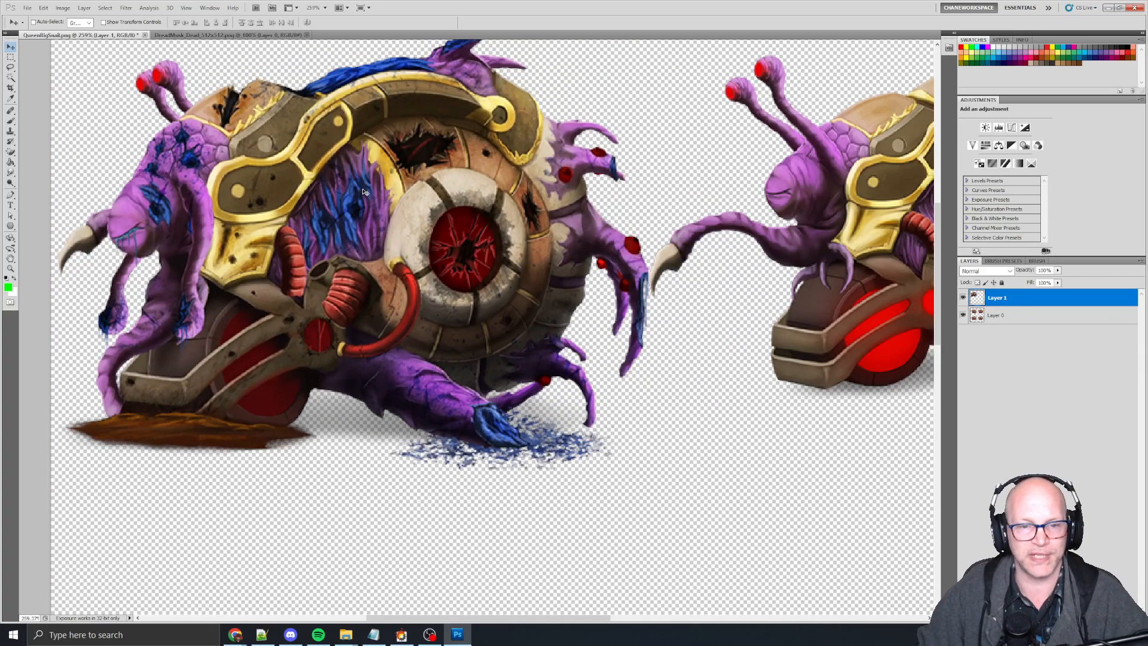
{"action": "scroll", "coordinate": [292, 180], "scroll_direction": "down", "scroll_amount": 4, "text": "alt"}
{"action": "left_click_drag", "start_coordinate": [291, 180], "coordinate": [368, 169]}
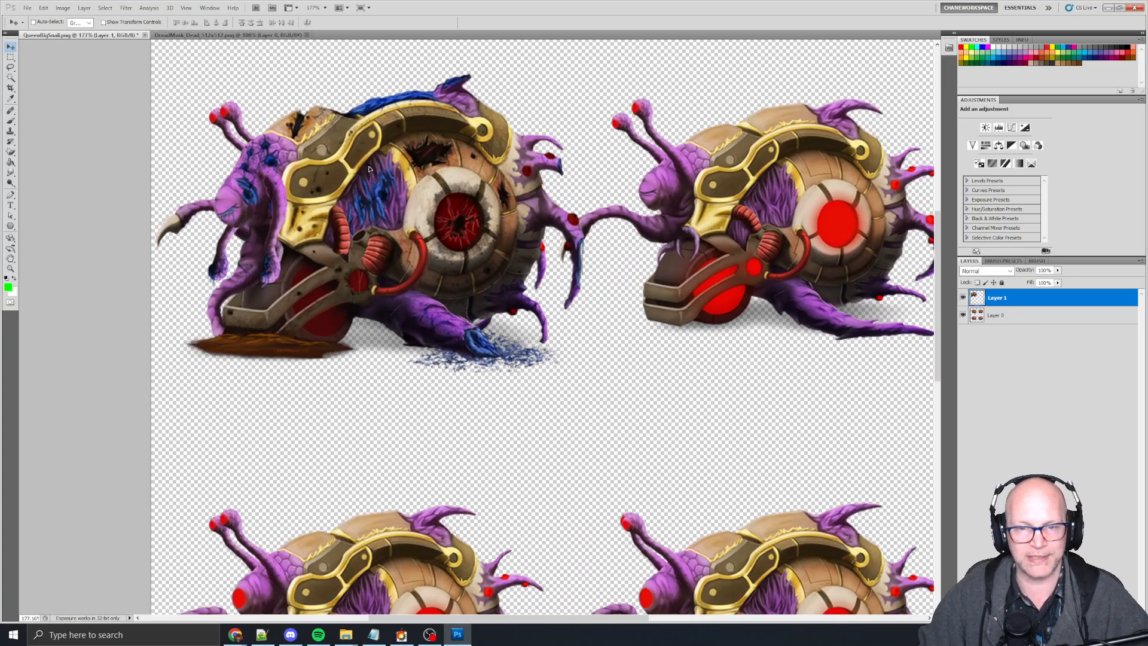
Scale the dead snail layer proportionally to about 84% and align it with the first living snail frame.
{"action": "key", "text": "ctrl+t"}
{"action": "left_click_drag", "start_coordinate": [586, 372], "coordinate": [519, 324], "text": "shift"}
{"action": "left_click_drag", "start_coordinate": [347, 219], "coordinate": [362, 238]}
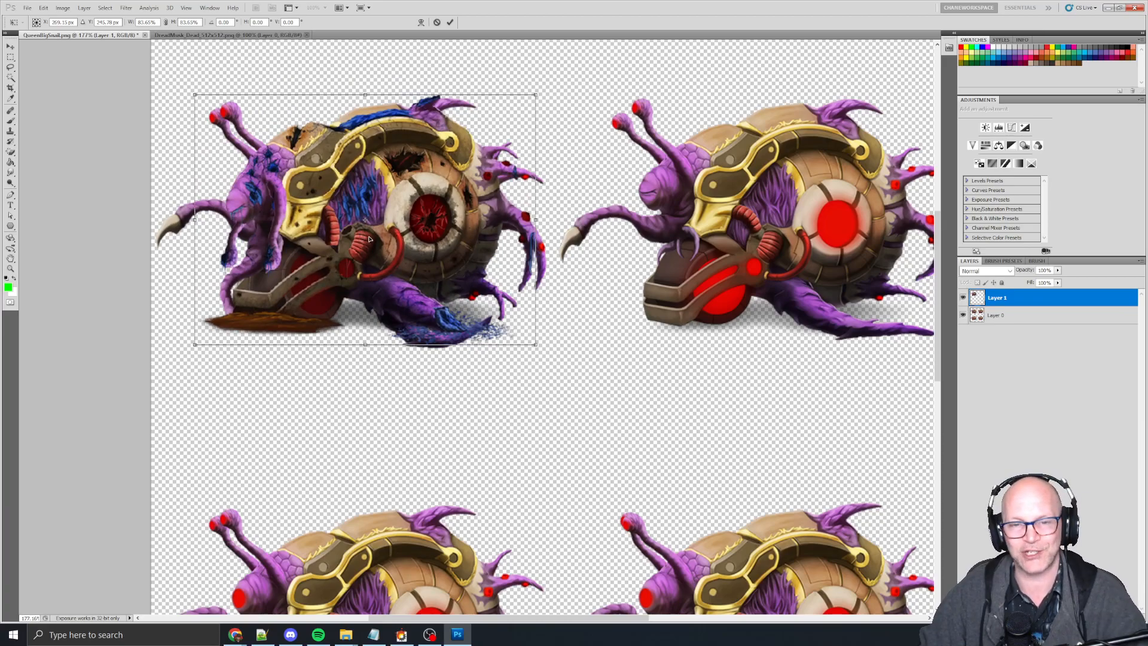
{"action": "key", "text": "Return"}
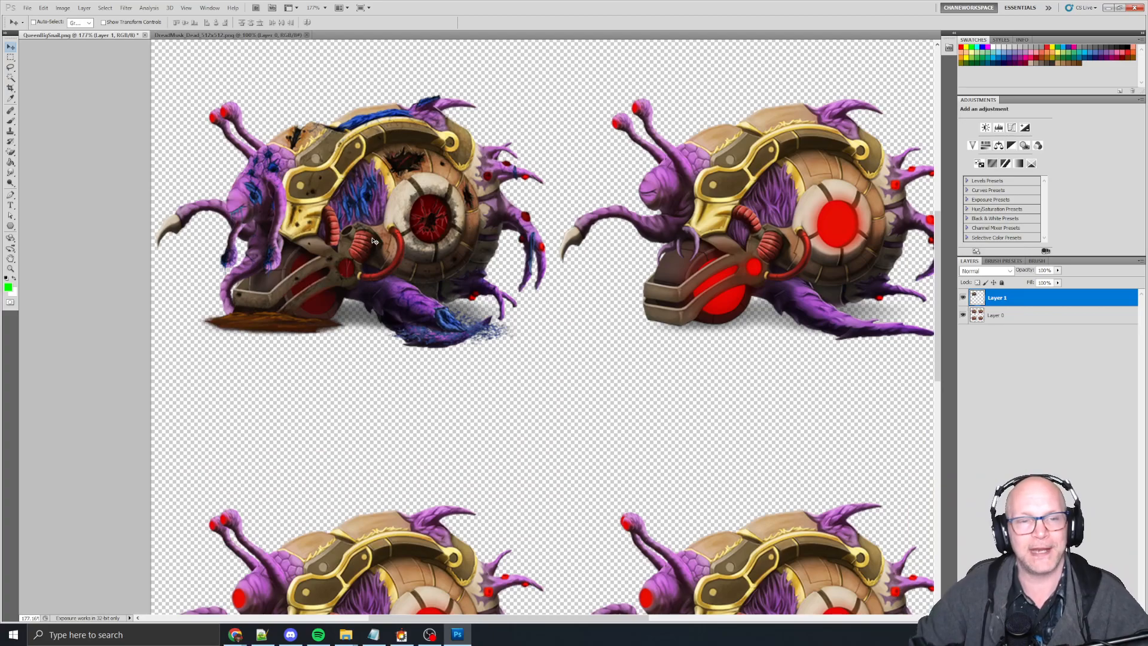
Move the dead snail layer around the sprite sheet to compare it with the living snail frames.
{"action": "left_click_drag", "start_coordinate": [341, 201], "coordinate": [342, 162]}
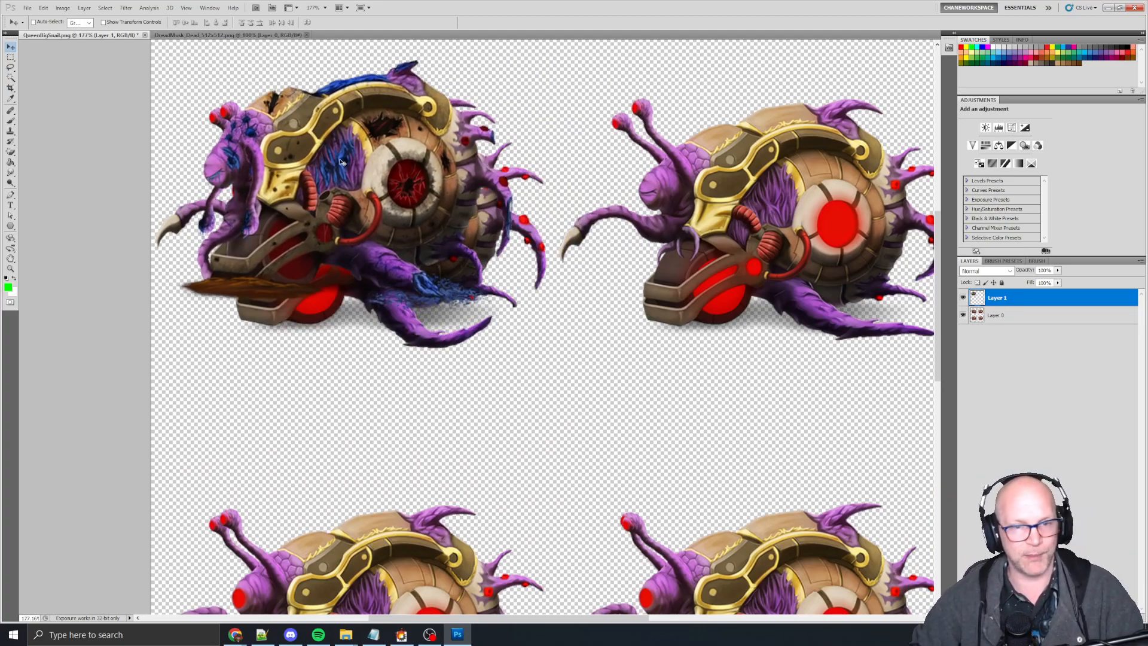
{"action": "key", "text": "ctrl+w"}
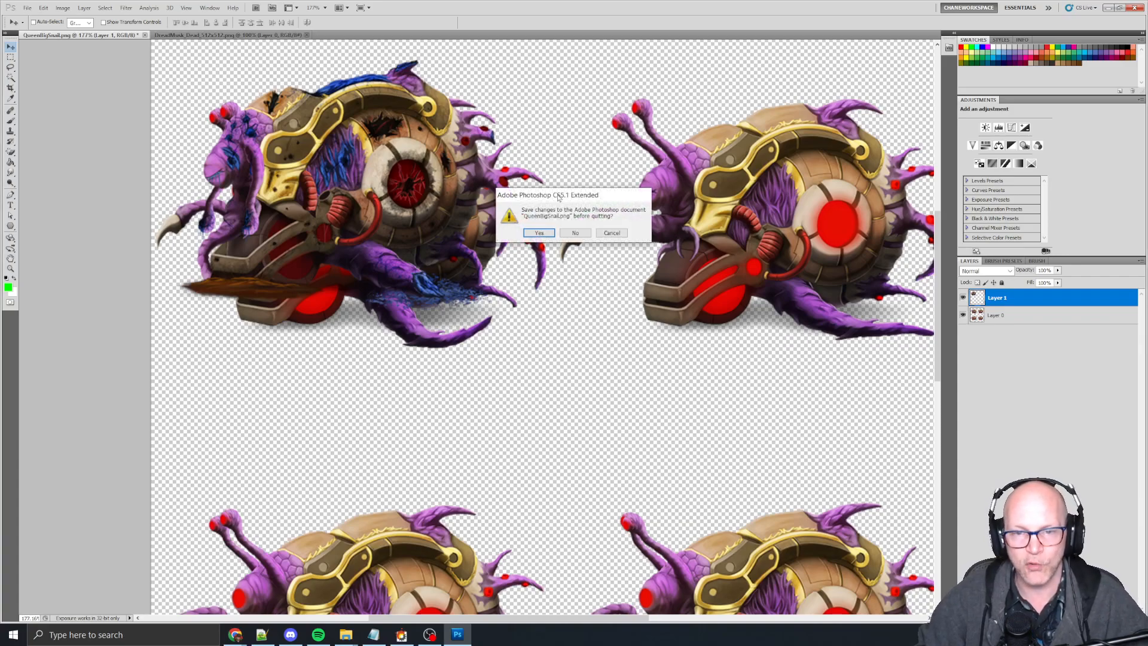
{"action": "left_click", "coordinate": [579, 234]}
{"action": "left_click_drag", "start_coordinate": [351, 135], "coordinate": [460, 248]}
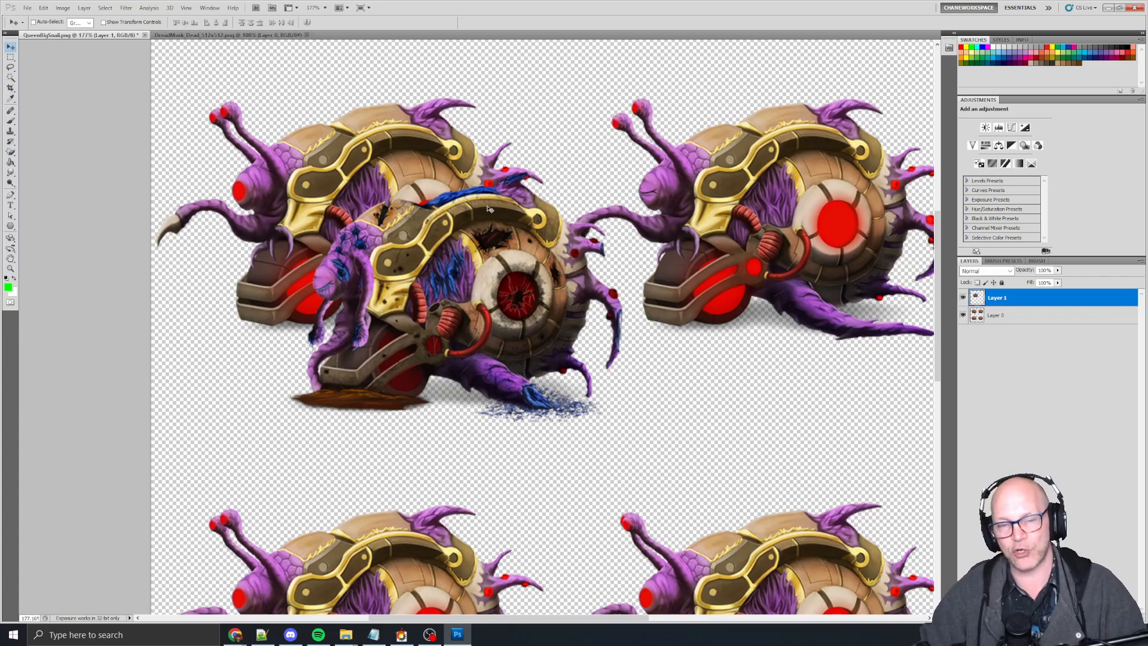
{"action": "left_click_drag", "start_coordinate": [484, 273], "coordinate": [799, 445]}
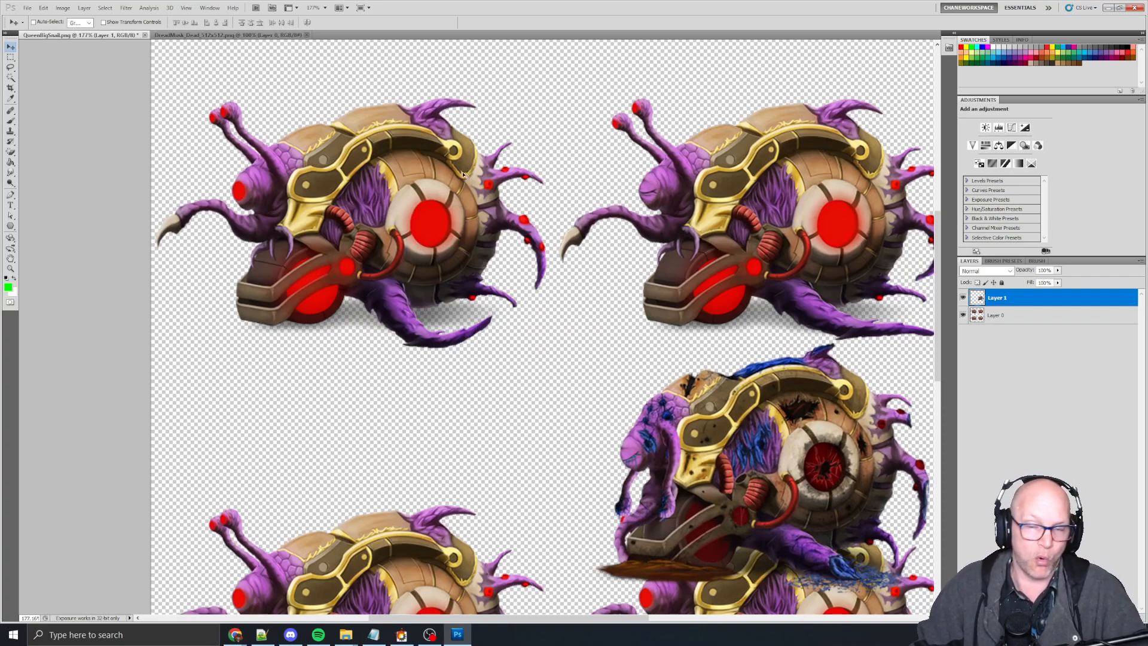
{"action": "left_click_drag", "start_coordinate": [780, 512], "coordinate": [519, 320]}
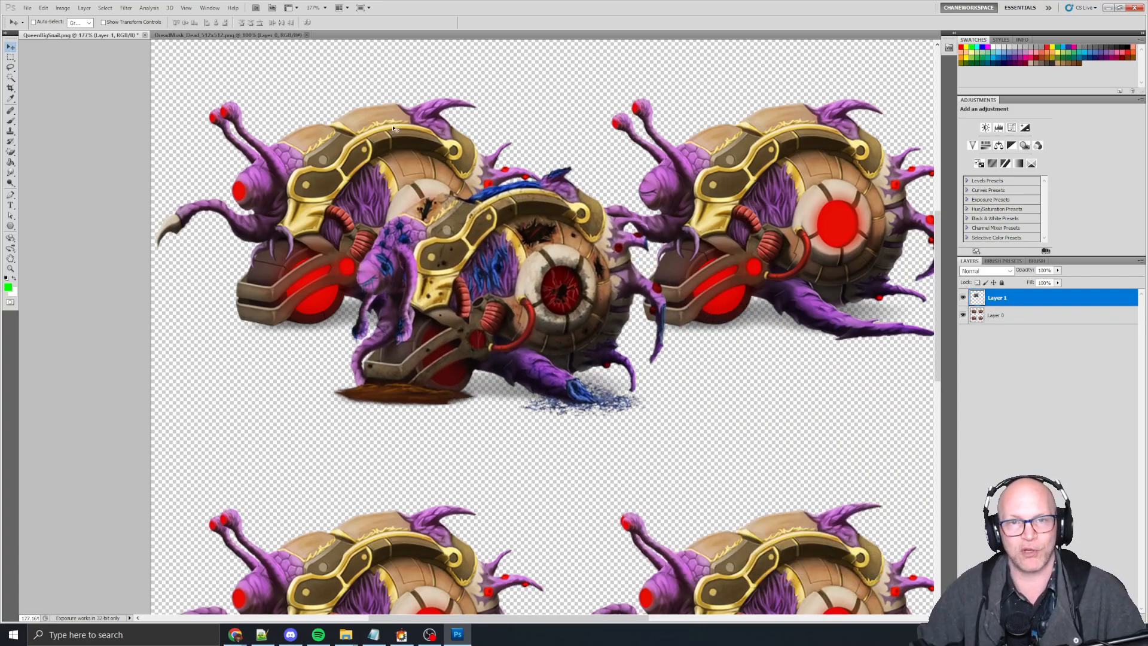
{"action": "left_click_drag", "start_coordinate": [530, 106], "coordinate": [400, 85]}
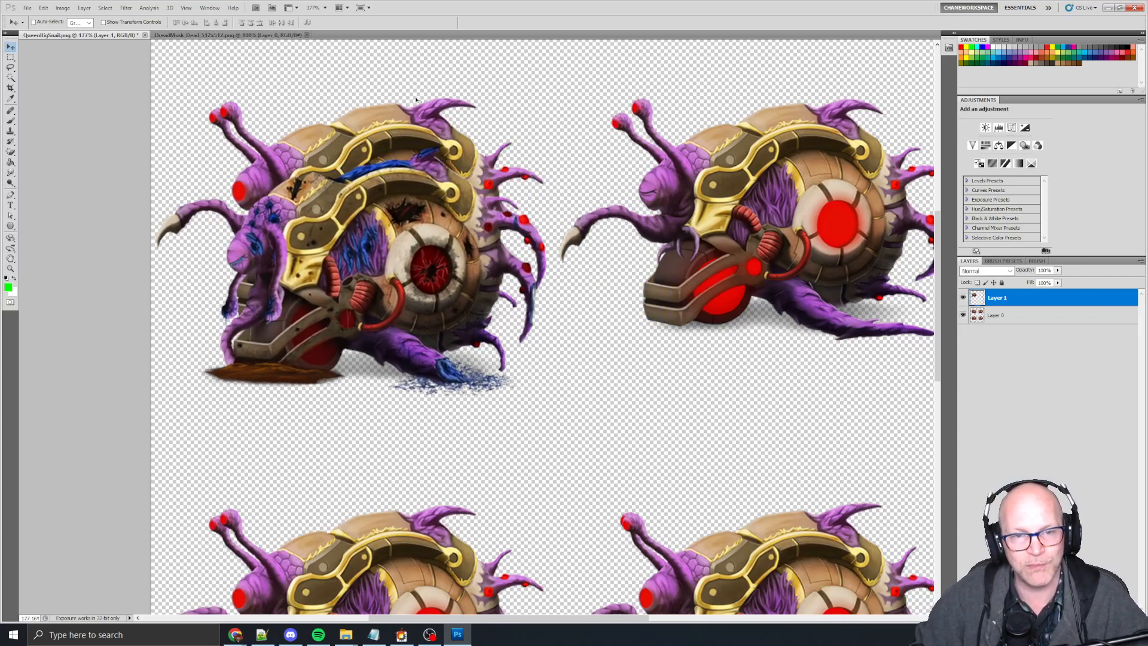
Quit Photoshop and close the Videos folder window.
{"action": "key", "text": "ctrl+q"}
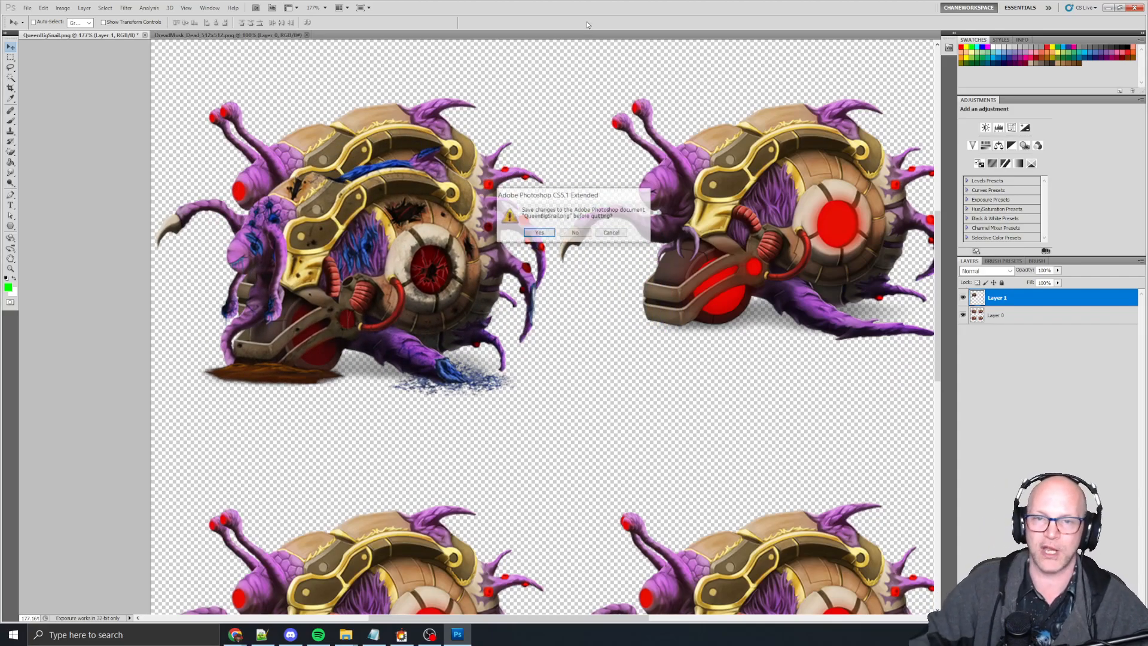
{"action": "key", "text": "Return"}
{"action": "key", "text": "alt+Tab"}
{"action": "key", "text": "alt+Tab"}
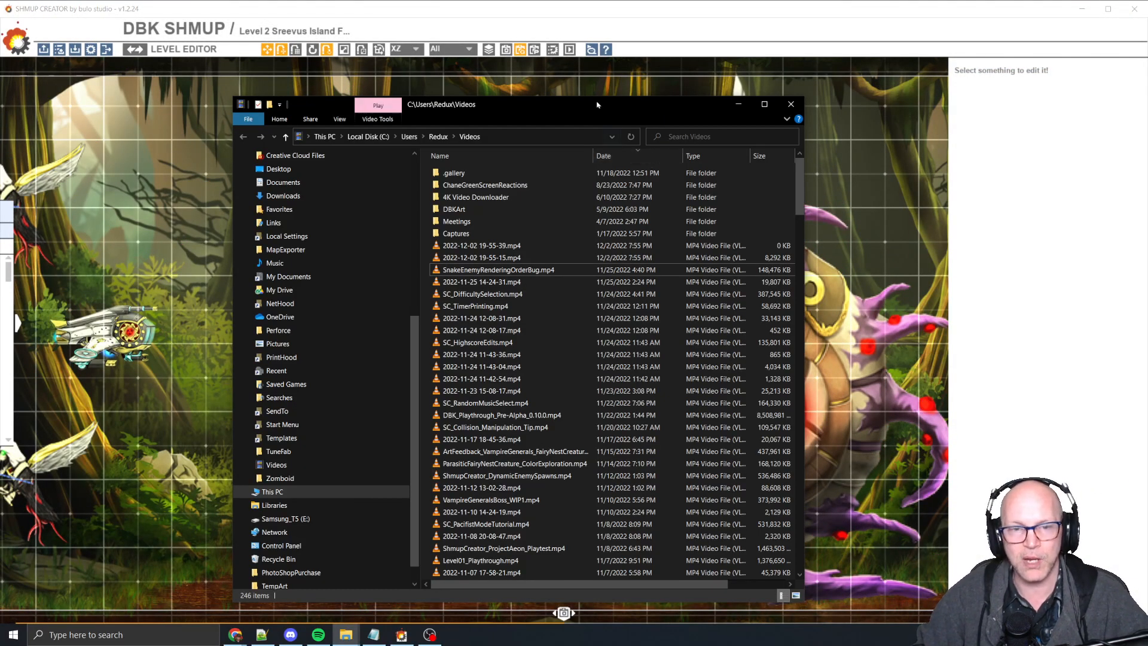
{"action": "left_click", "coordinate": [790, 104]}
Examine the image files in the DBK Assets\Particles folder, including HellMaster_Death_98x98_P1.png, AvianDarkMage_1_128x128_single.png and DreadMusk_Dead_512x512.png.
{"action": "key", "text": "alt+Tab"}
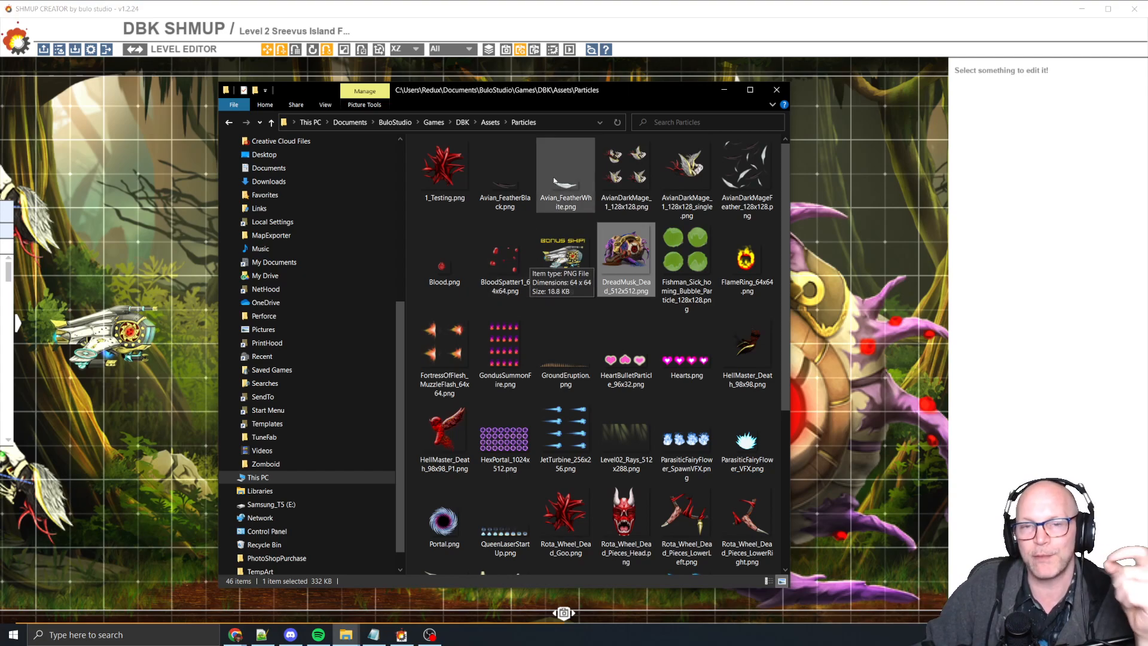
{"action": "left_click", "coordinate": [559, 121]}
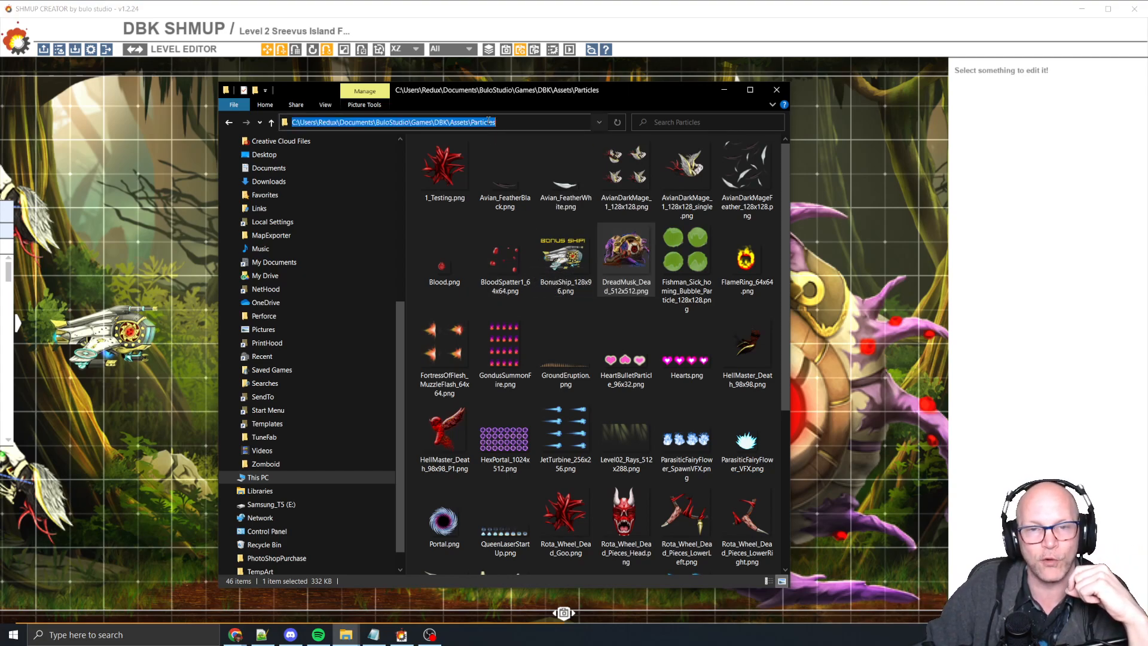
{"action": "key", "text": "Escape"}
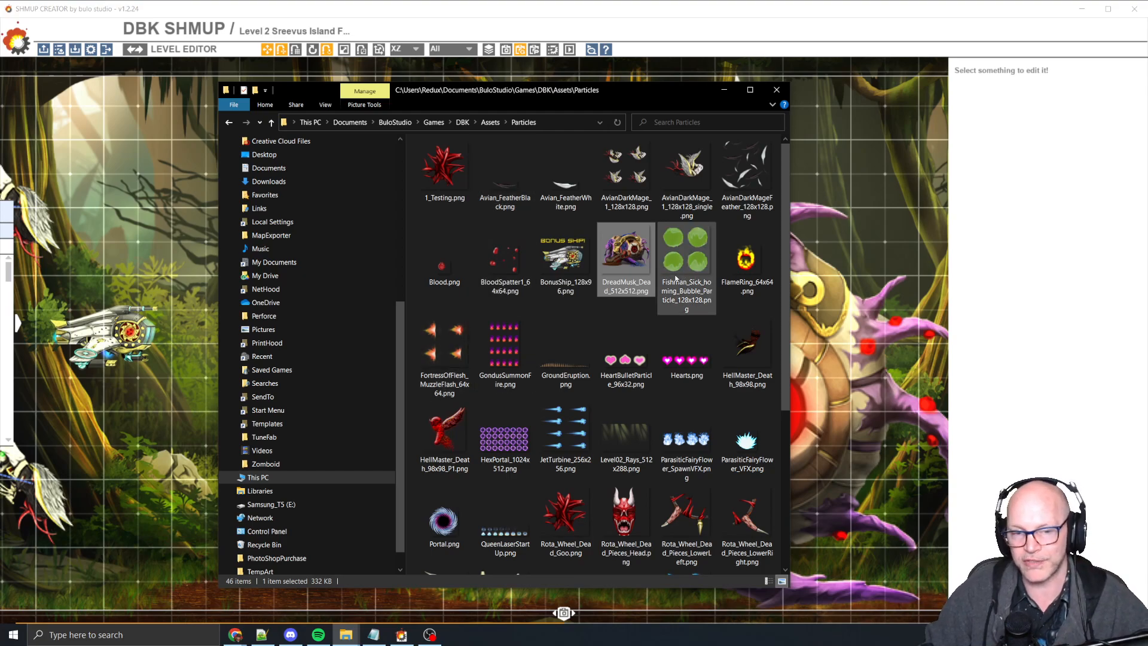
{"action": "left_click", "coordinate": [444, 434]}
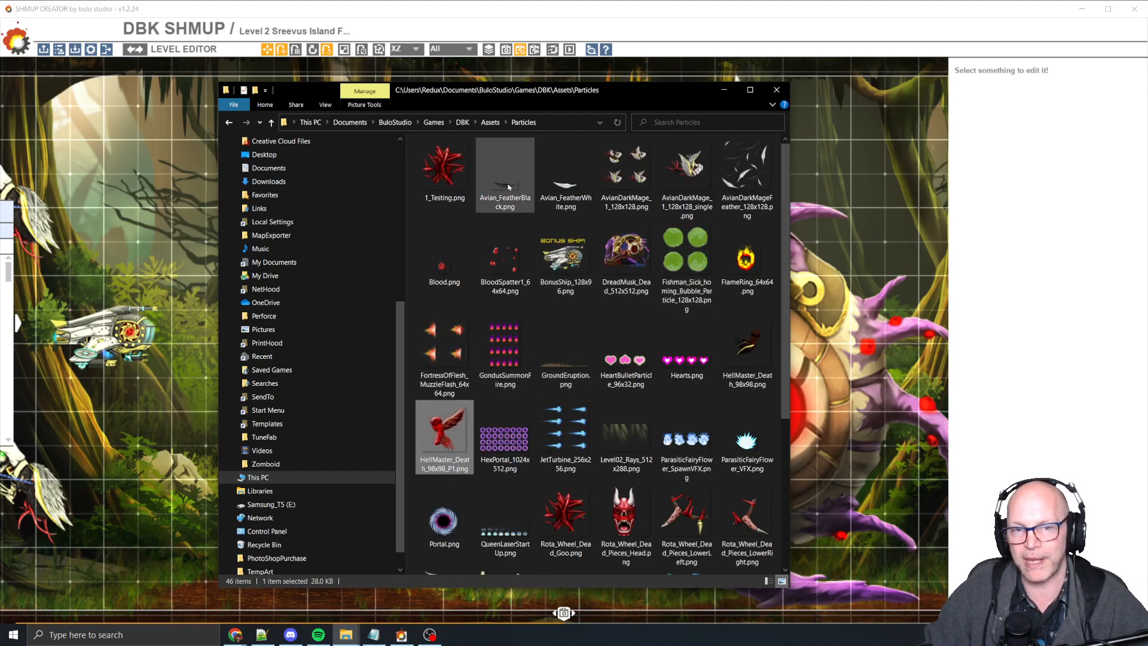
{"action": "left_click", "coordinate": [692, 175]}
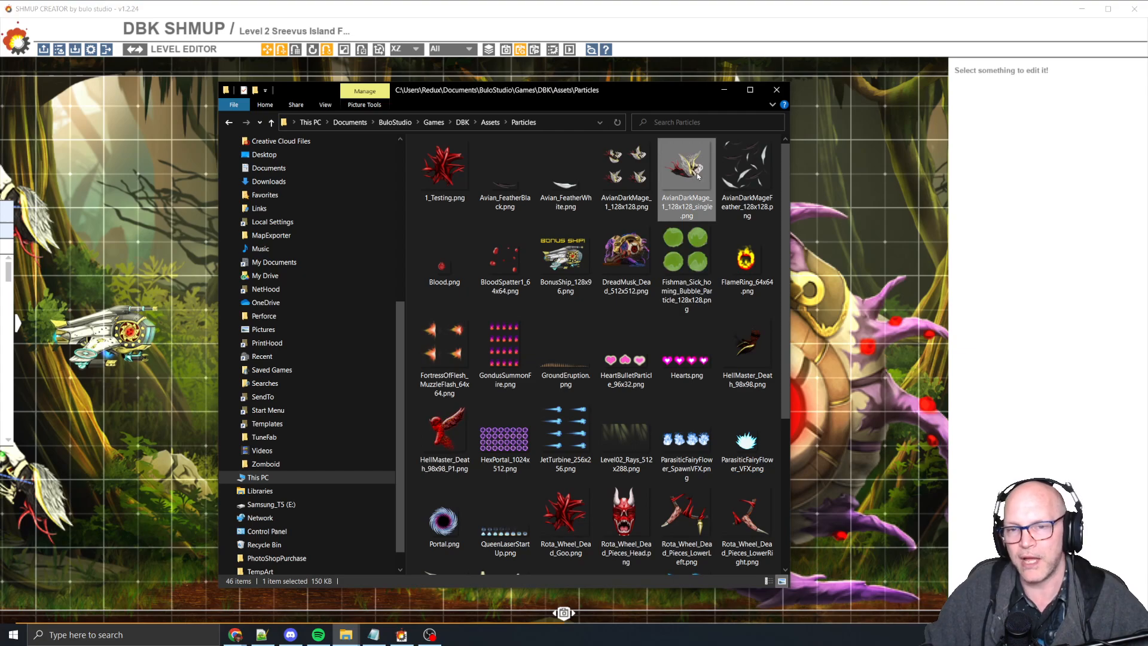
{"action": "left_click", "coordinate": [609, 254]}
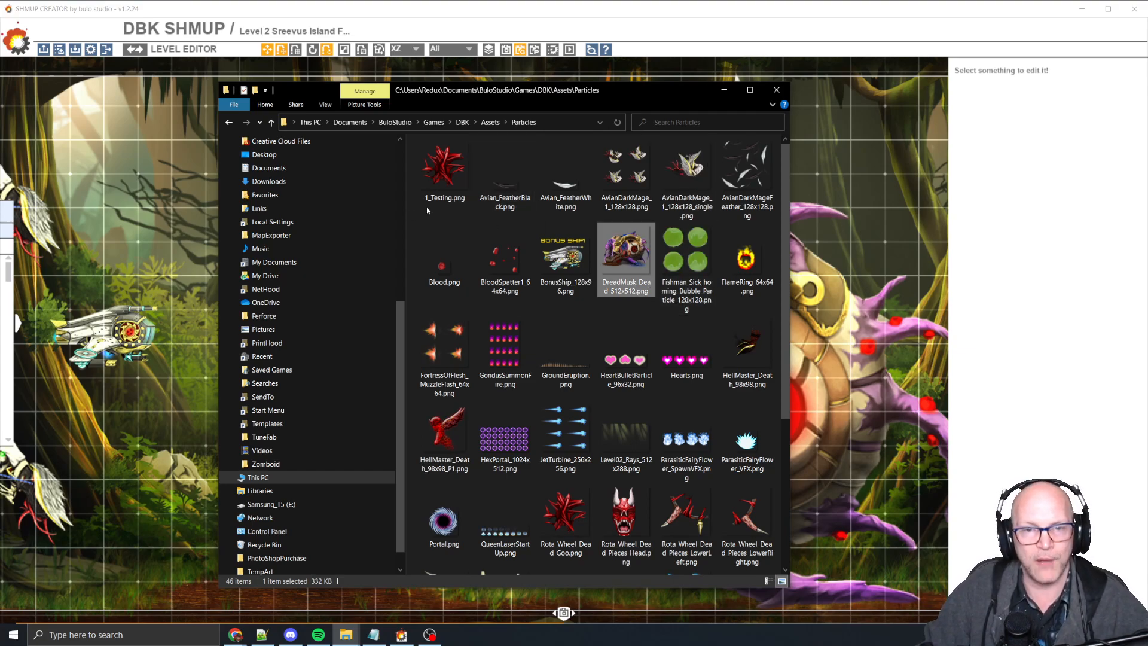
Return to the level editor, select the giant snail enemy and review its general and gameplay settings.
{"action": "left_click", "coordinate": [681, 31]}
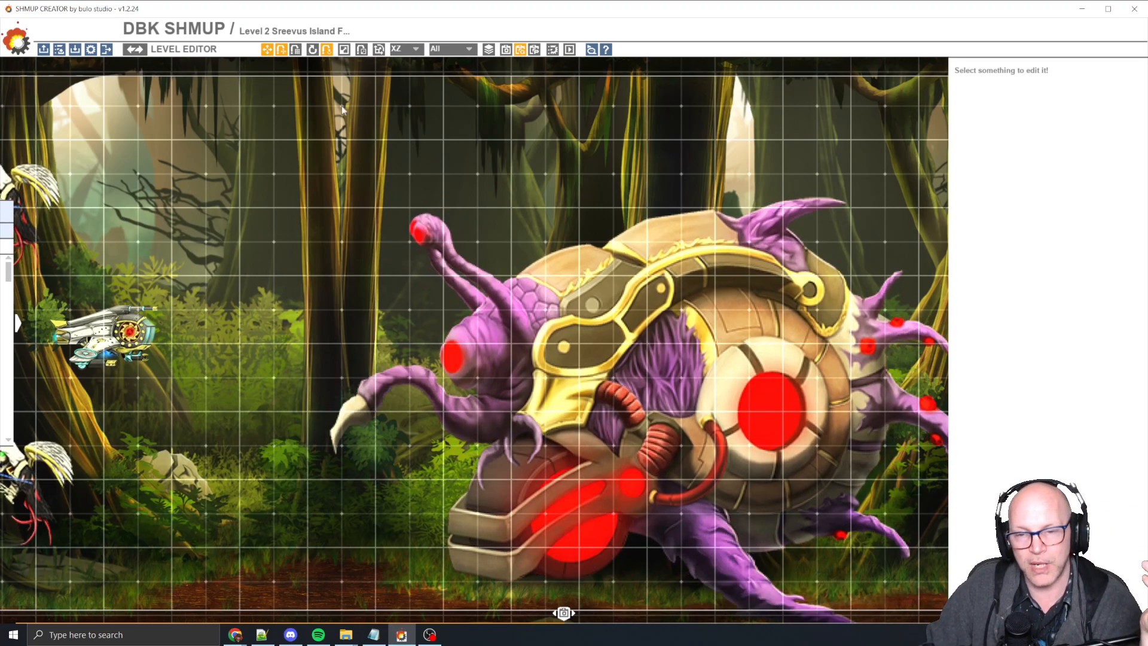
{"action": "left_click", "coordinate": [761, 358]}
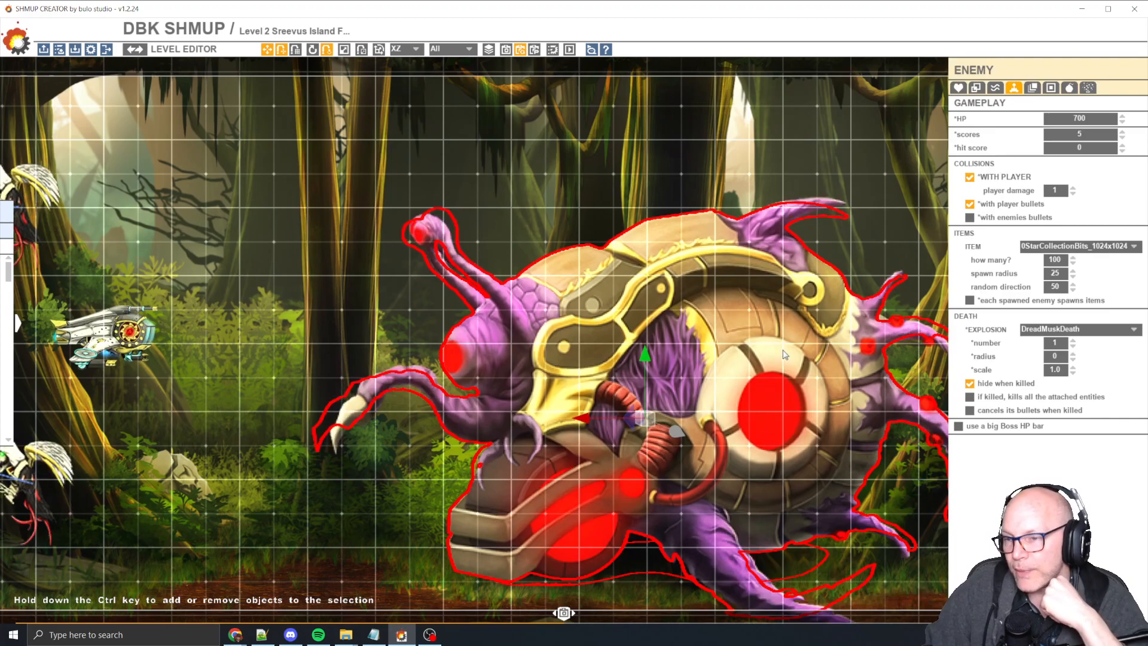
{"action": "left_click", "coordinate": [958, 87]}
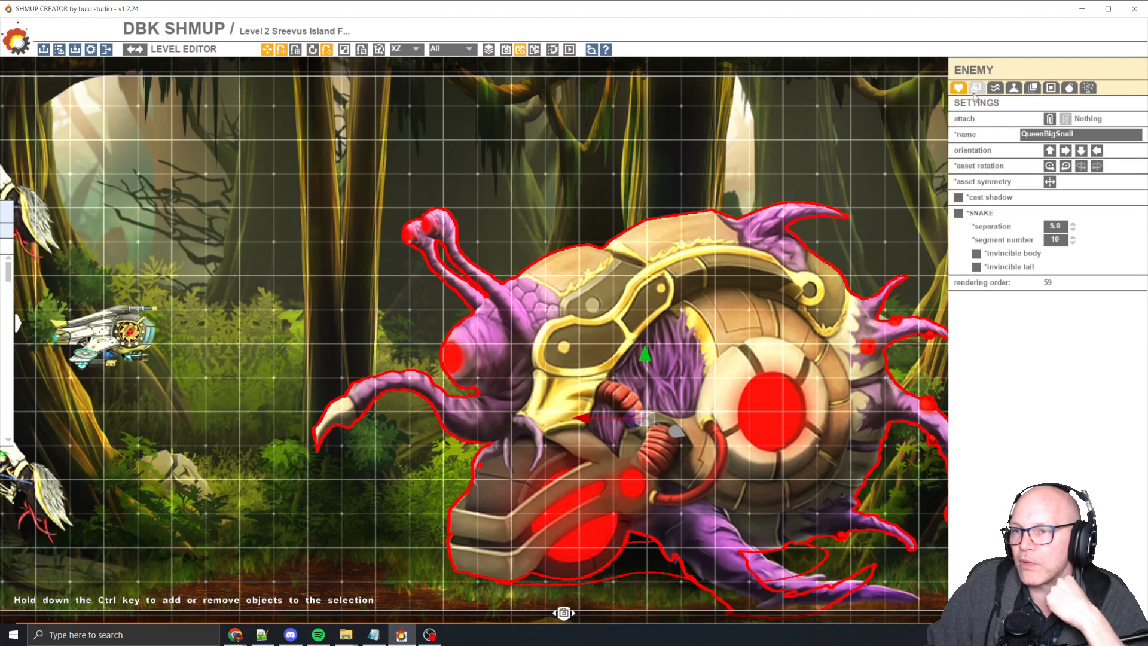
{"action": "left_click", "coordinate": [1014, 88]}
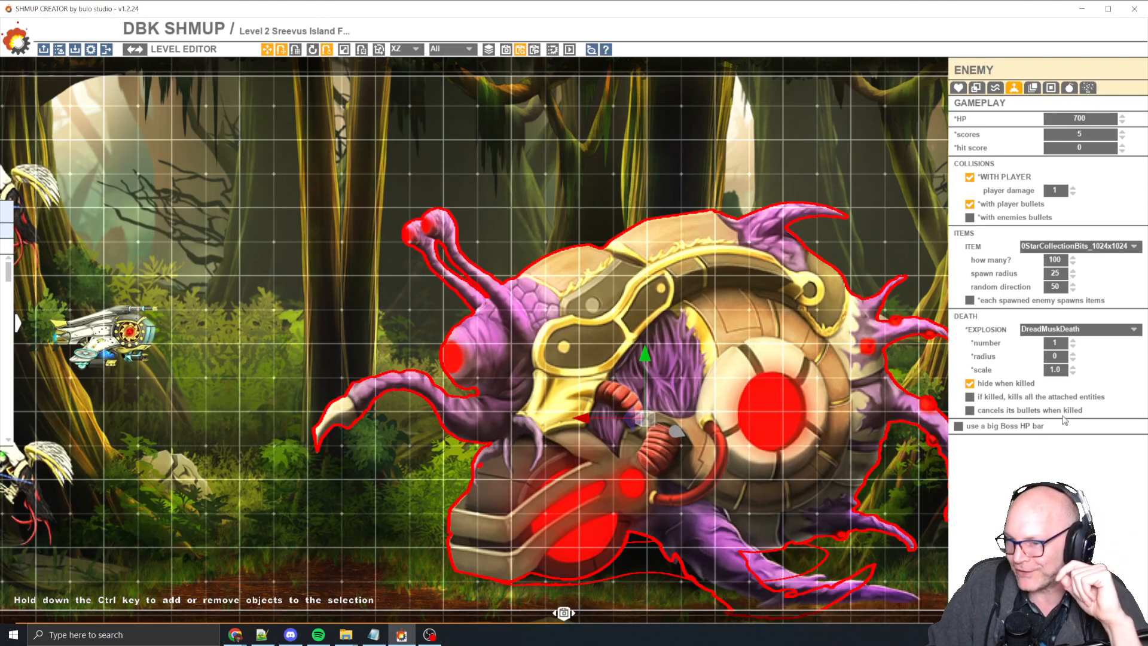
Browse the explosions available for the snail's death, leaving DreadMuskDeath assigned.
{"action": "left_click", "coordinate": [1117, 331]}
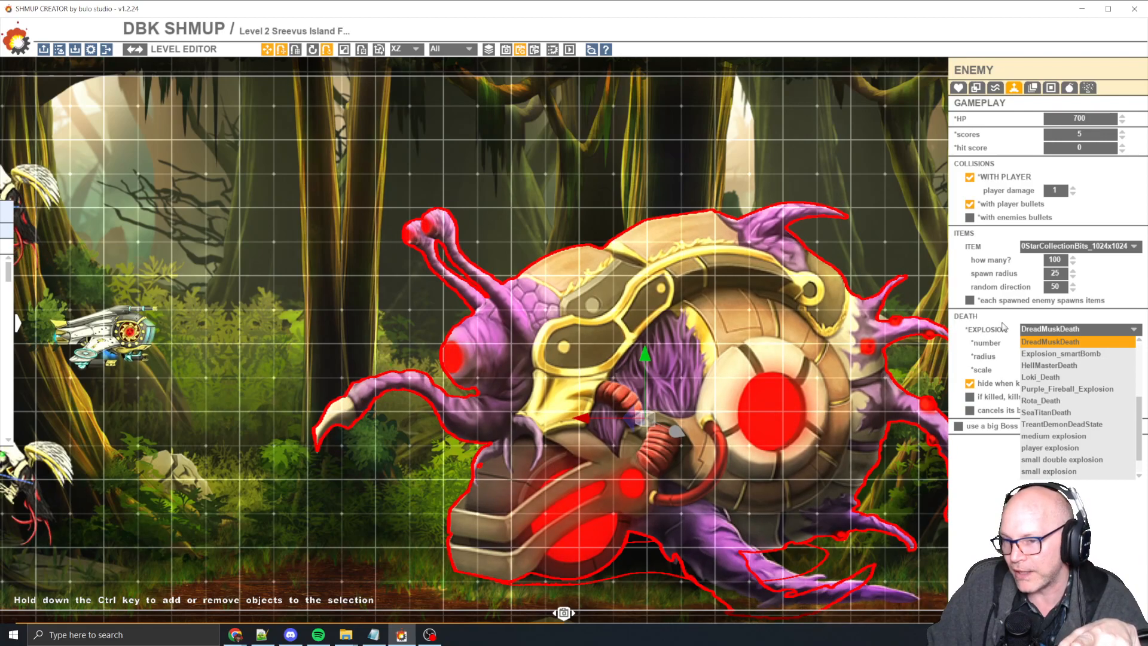
{"action": "scroll", "coordinate": [1100, 376], "scroll_direction": "up", "scroll_amount": 5}
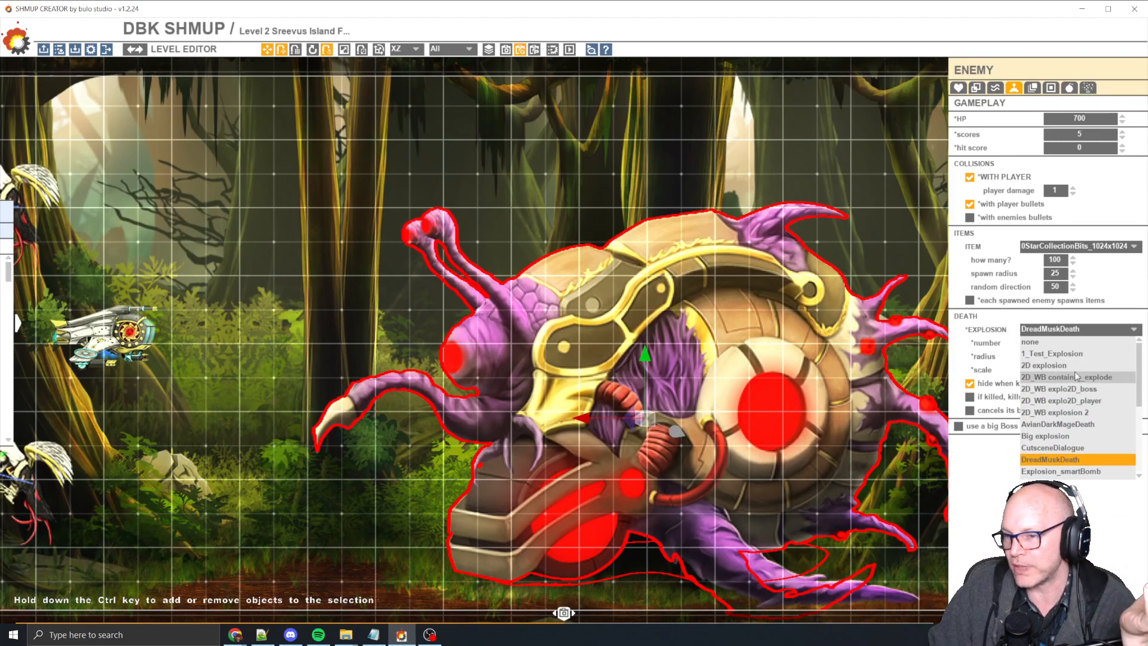
{"action": "scroll", "coordinate": [1081, 380], "scroll_direction": "down", "scroll_amount": 5}
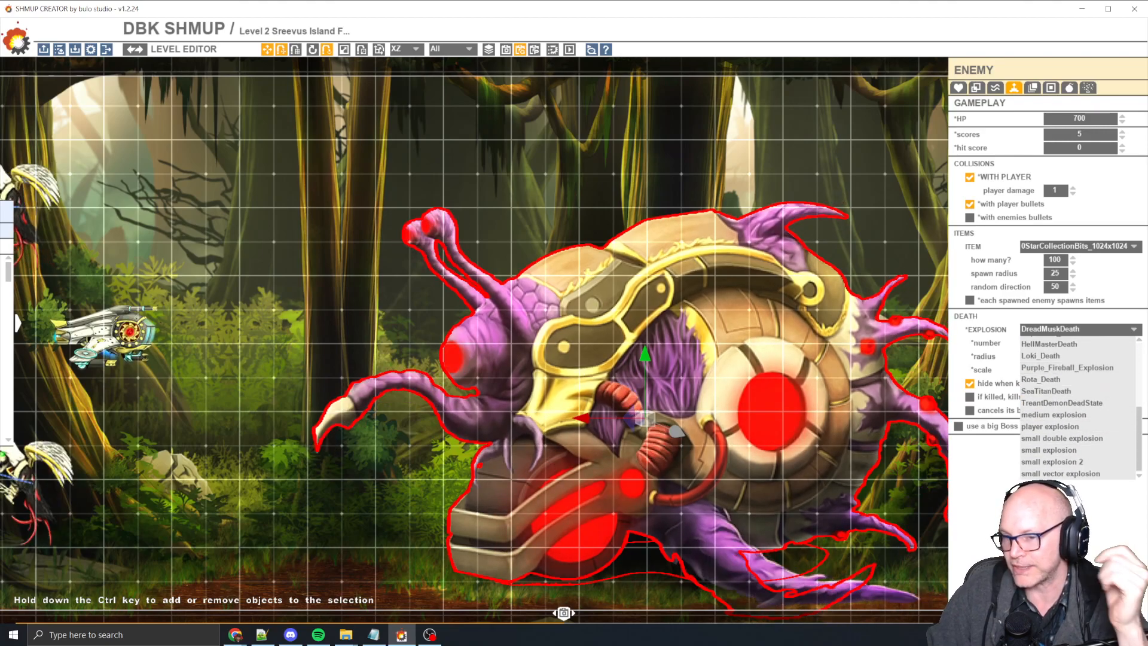
{"action": "left_click", "coordinate": [1064, 482]}
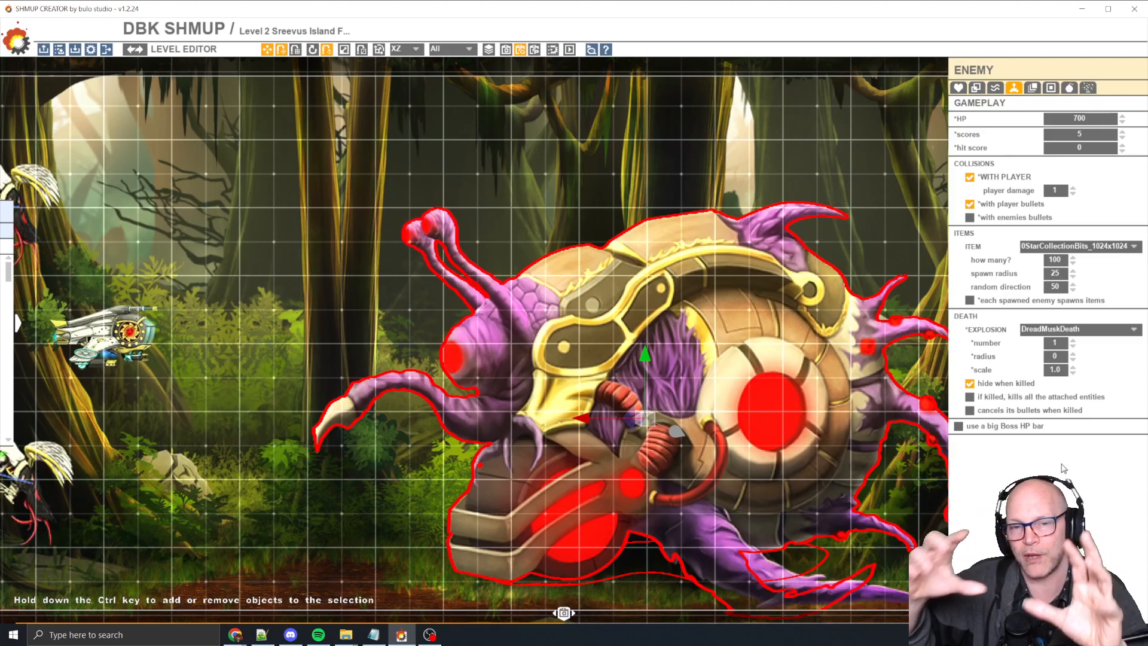
Switch to the game editor and look over the explosion editor and the particle system editor.
{"action": "left_click", "coordinate": [127, 53]}
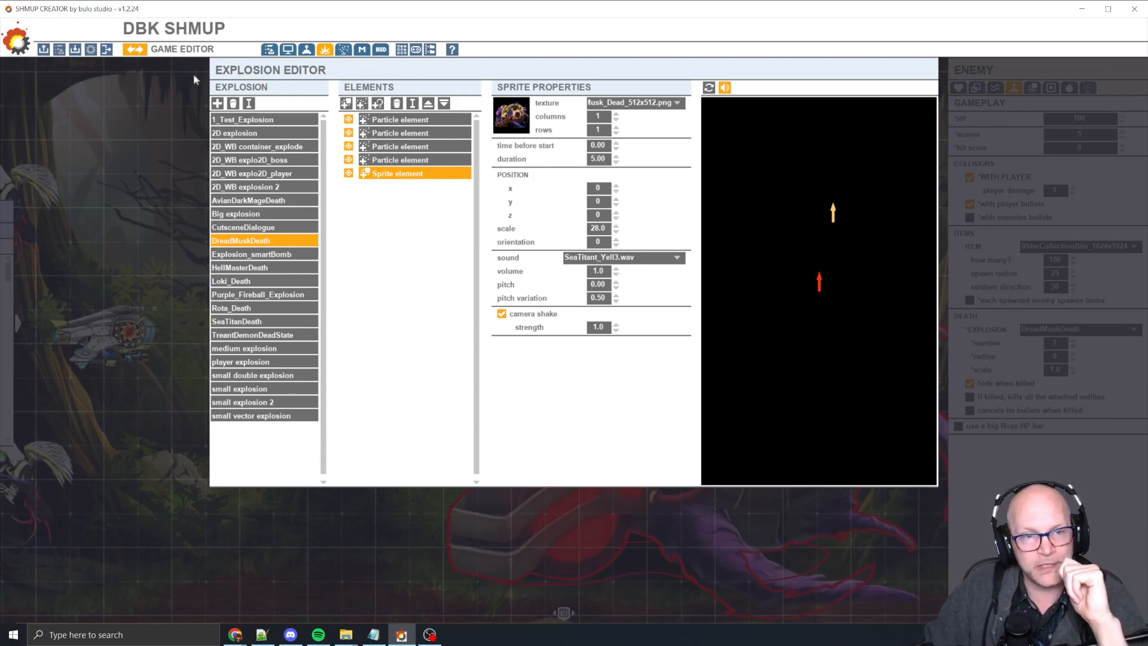
{"action": "left_click", "coordinate": [346, 51]}
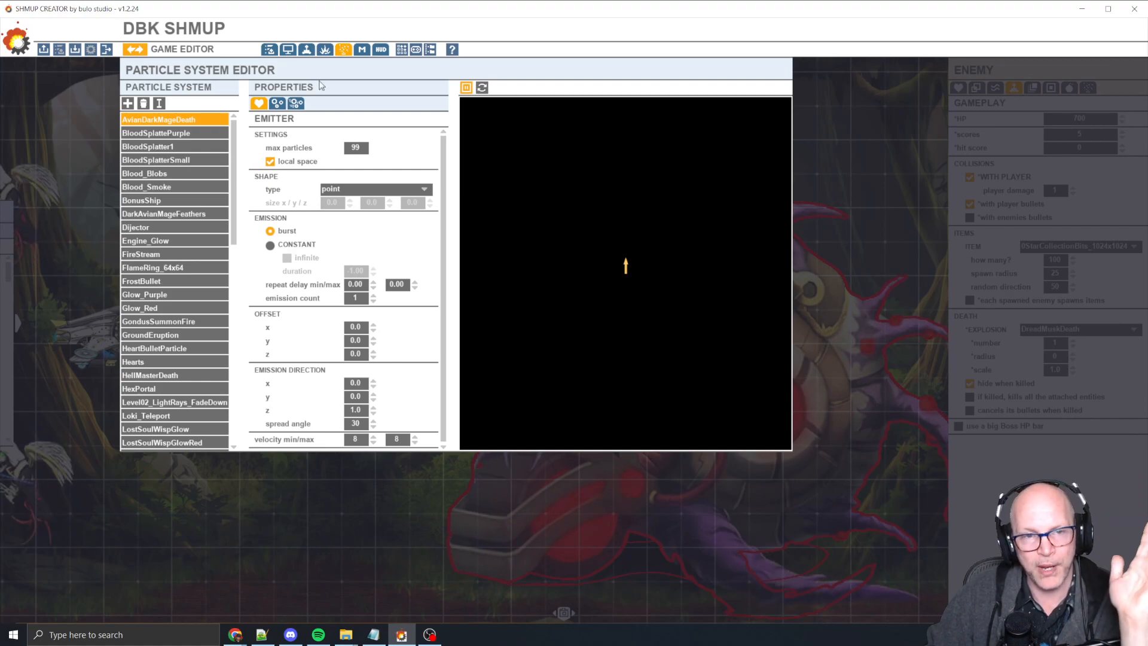
{"action": "left_click", "coordinate": [325, 50]}
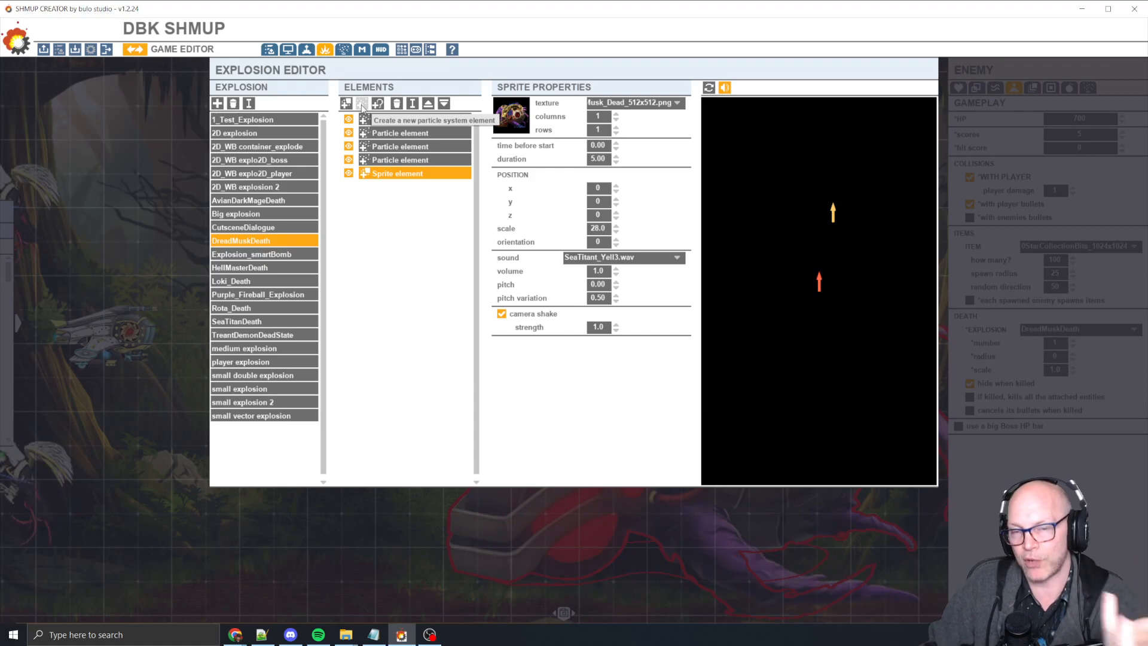
Preview the Blood_Blobs, Blood_Smoke and BloodSplatter1 particle systems in the particle system editor.
{"action": "left_click", "coordinate": [344, 50]}
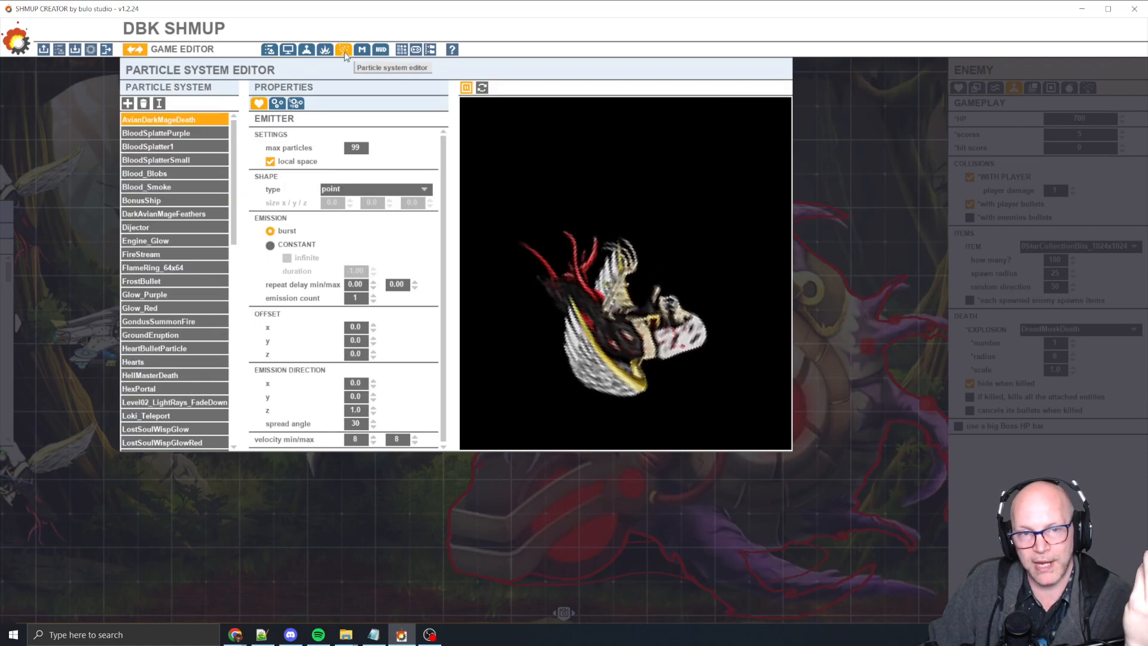
{"action": "left_click", "coordinate": [195, 175]}
{"action": "left_click", "coordinate": [188, 186]}
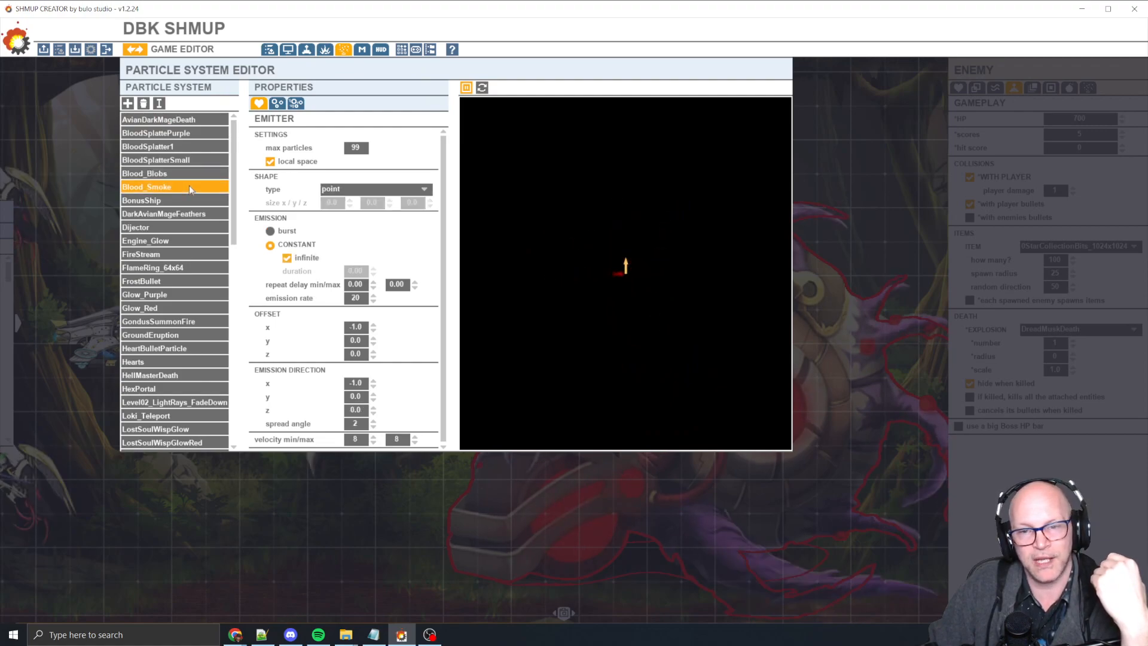
{"action": "left_click", "coordinate": [190, 148]}
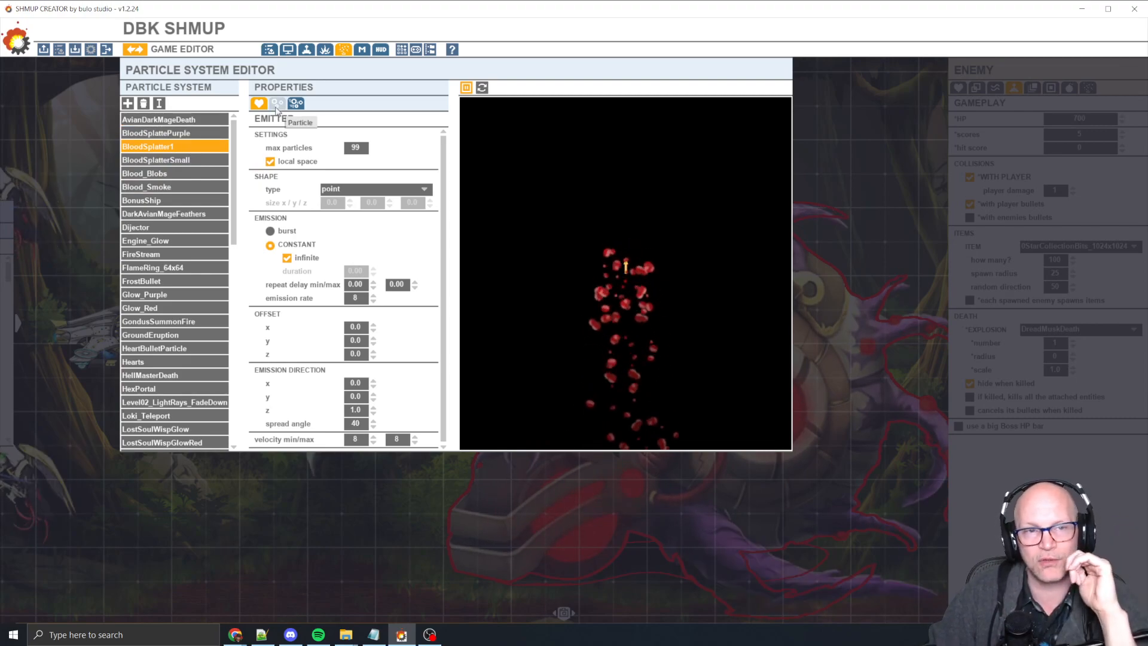
Inspect the first particle element and the sprite element of the DreadMuskDeath explosion and play its preview.
{"action": "left_click", "coordinate": [325, 49]}
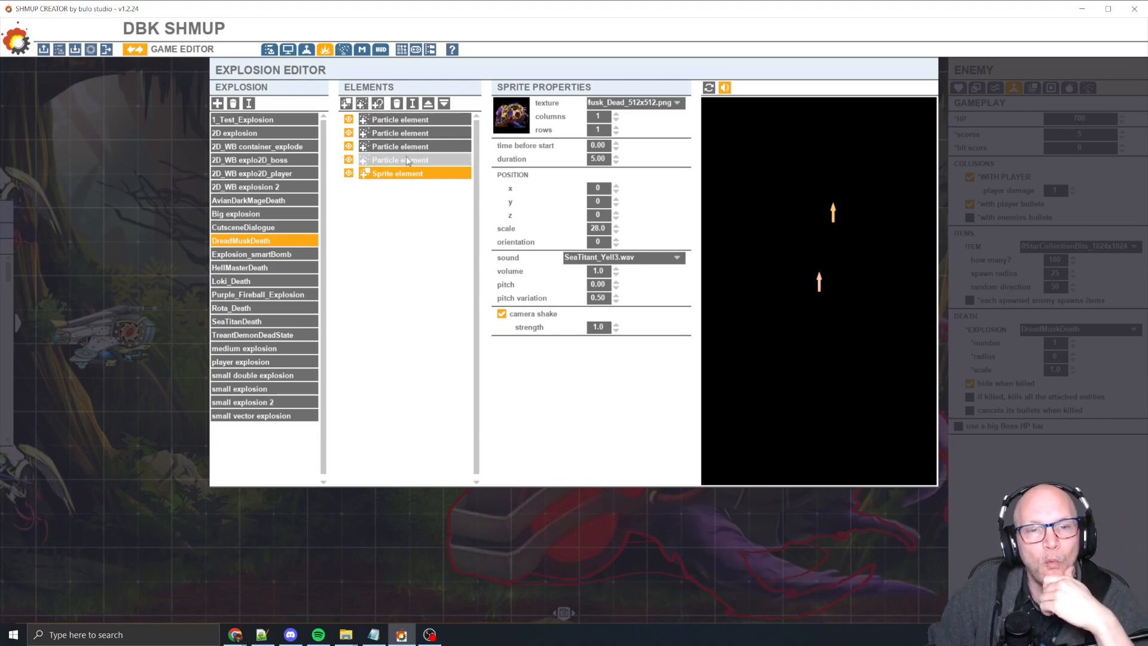
{"action": "left_click", "coordinate": [401, 119]}
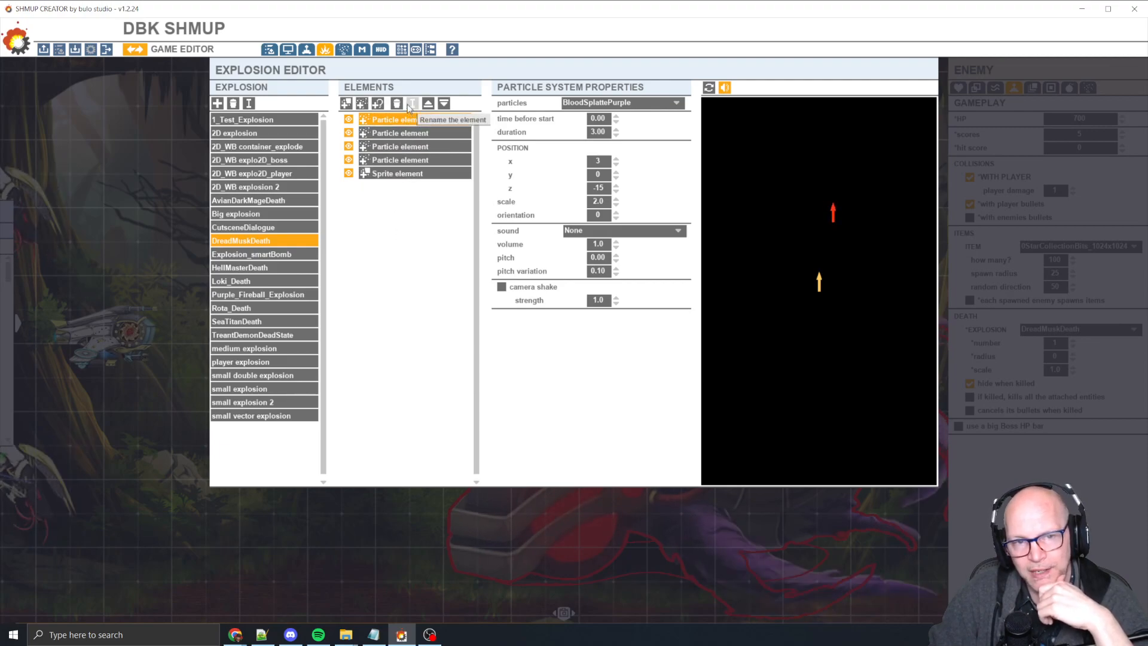
{"action": "left_click", "coordinate": [415, 174]}
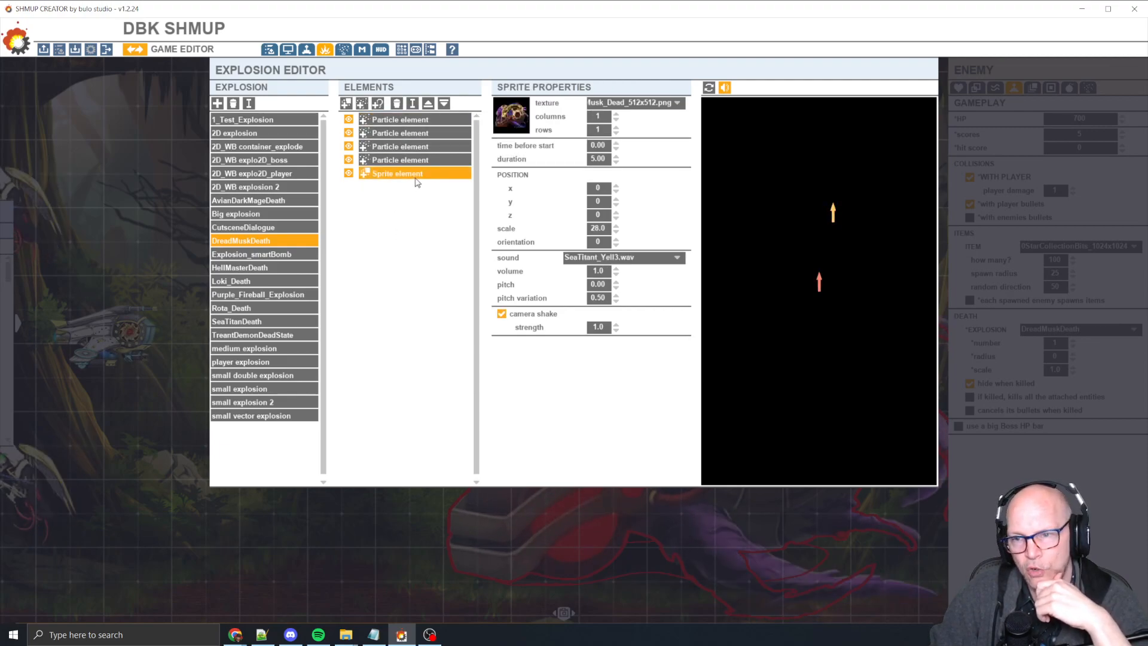
{"action": "left_click", "coordinate": [709, 87]}
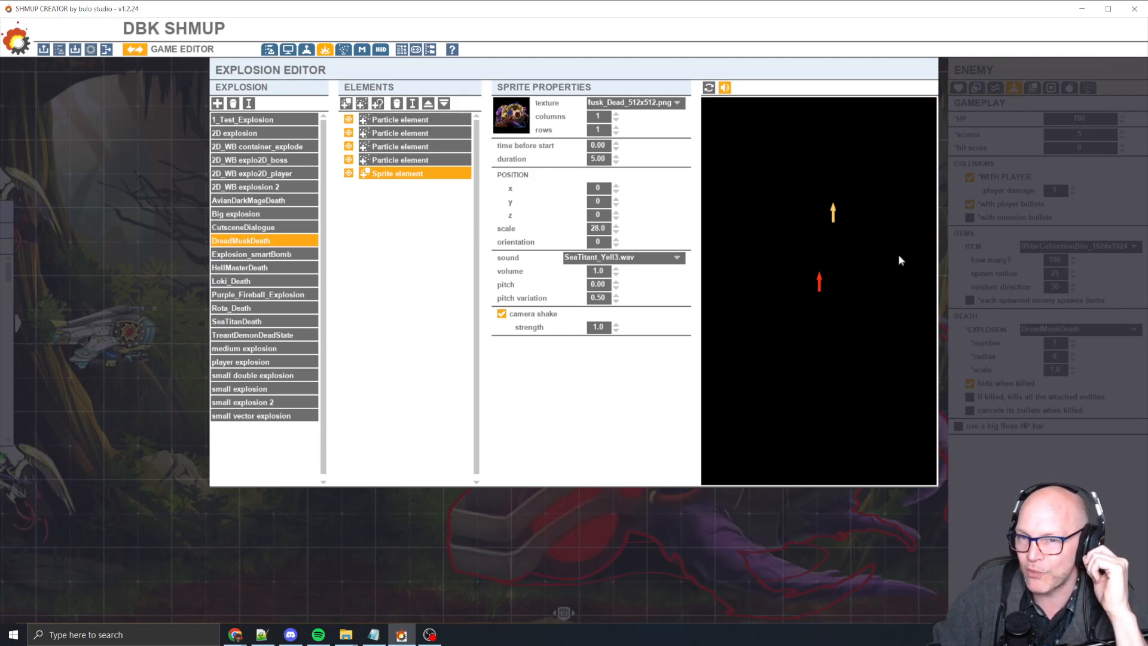
{"action": "left_click", "coordinate": [709, 87]}
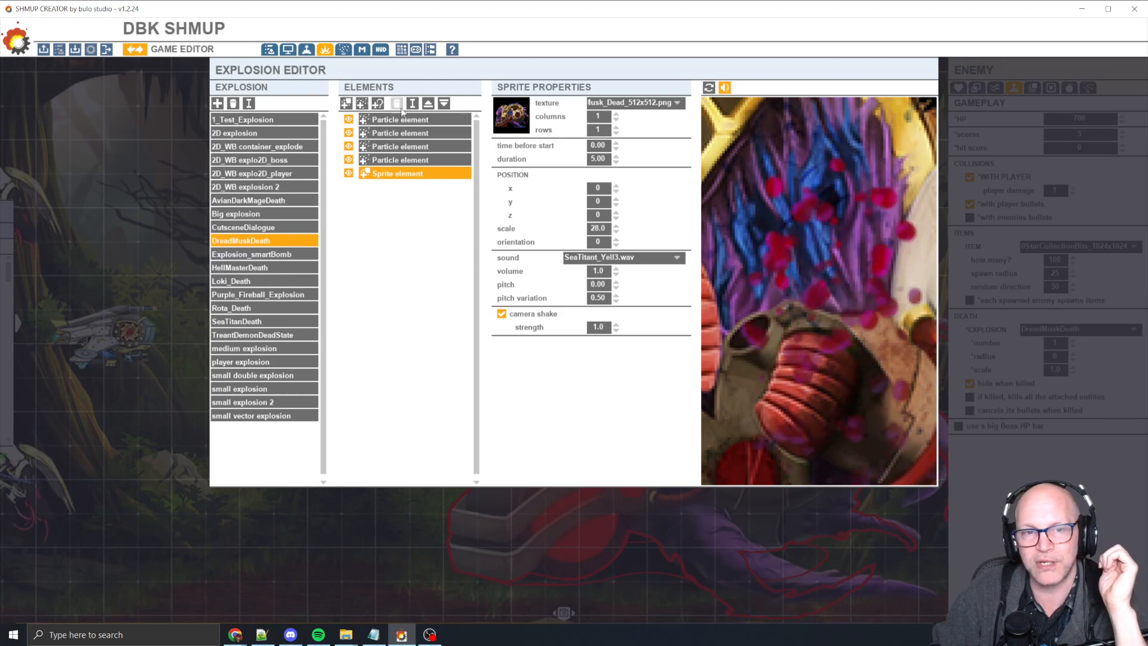
{"action": "left_click", "coordinate": [434, 118]}
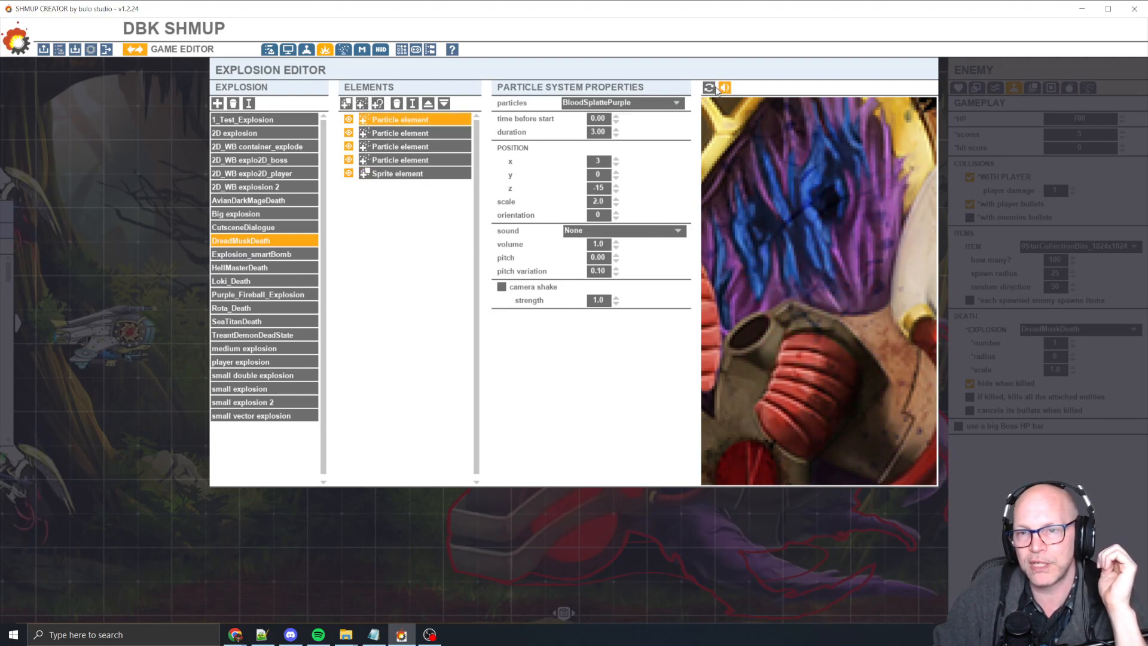
Temporarily hide the sprite element and the second particle element, replay the explosion preview, and show both elements again.
{"action": "left_click", "coordinate": [349, 173]}
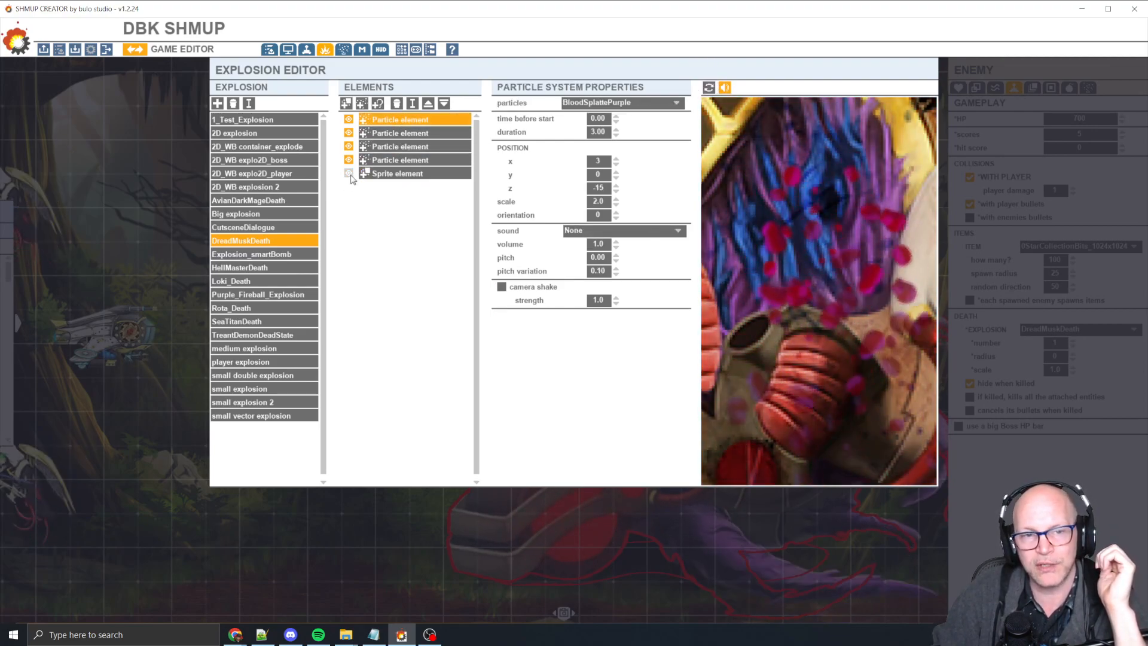
{"action": "left_click", "coordinate": [709, 89]}
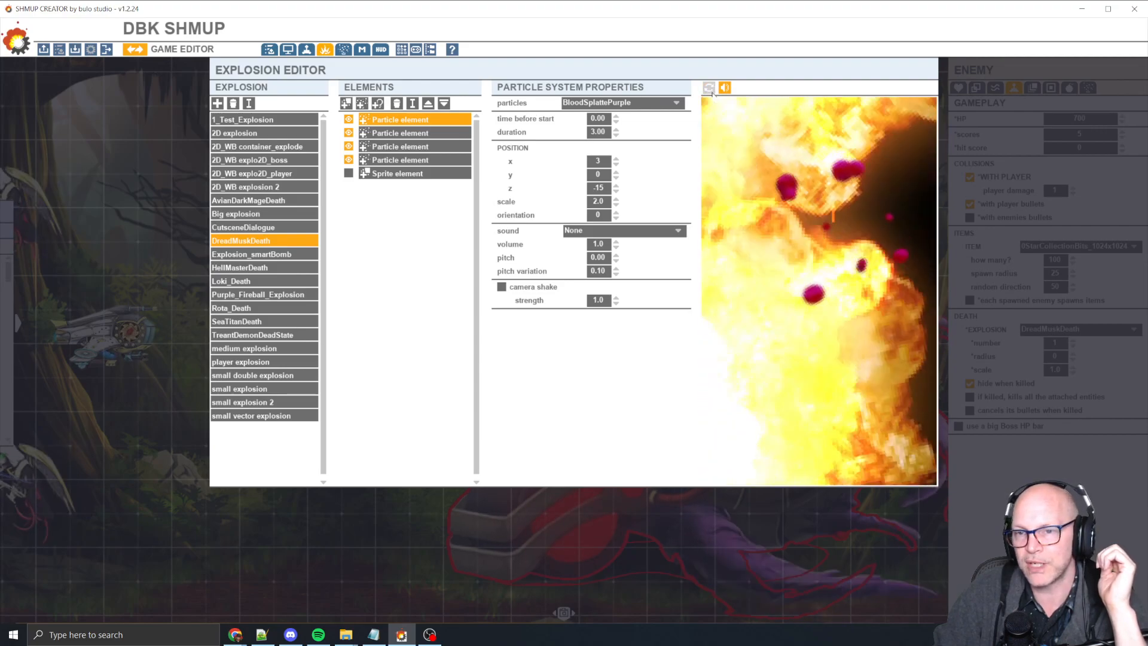
{"action": "left_click", "coordinate": [349, 132]}
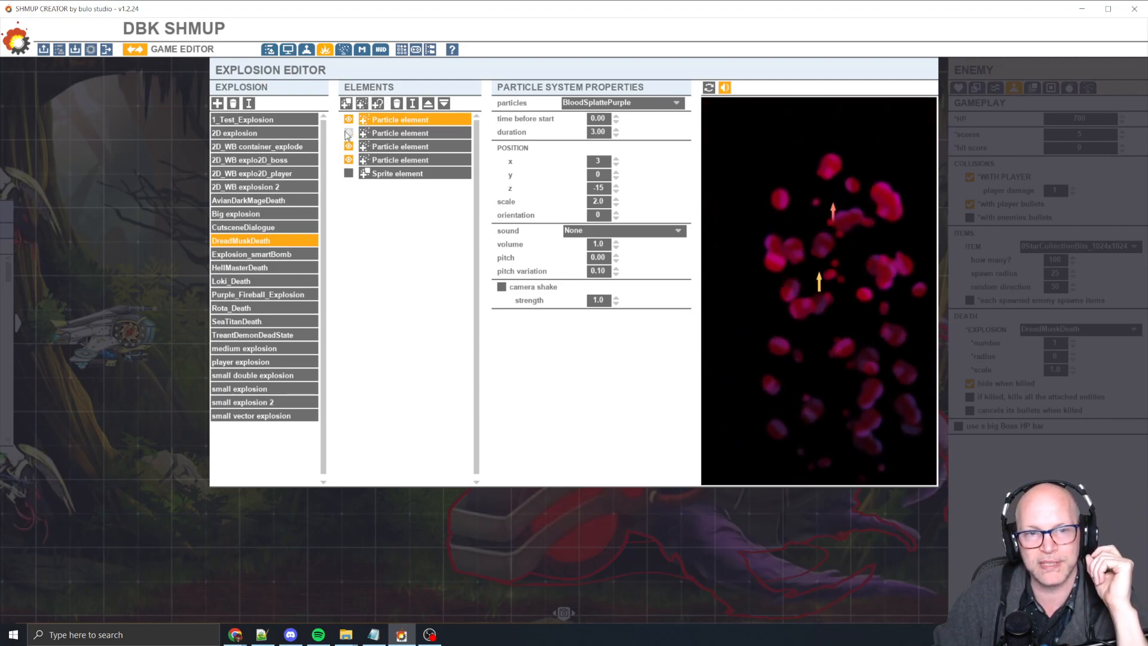
{"action": "left_click", "coordinate": [709, 88]}
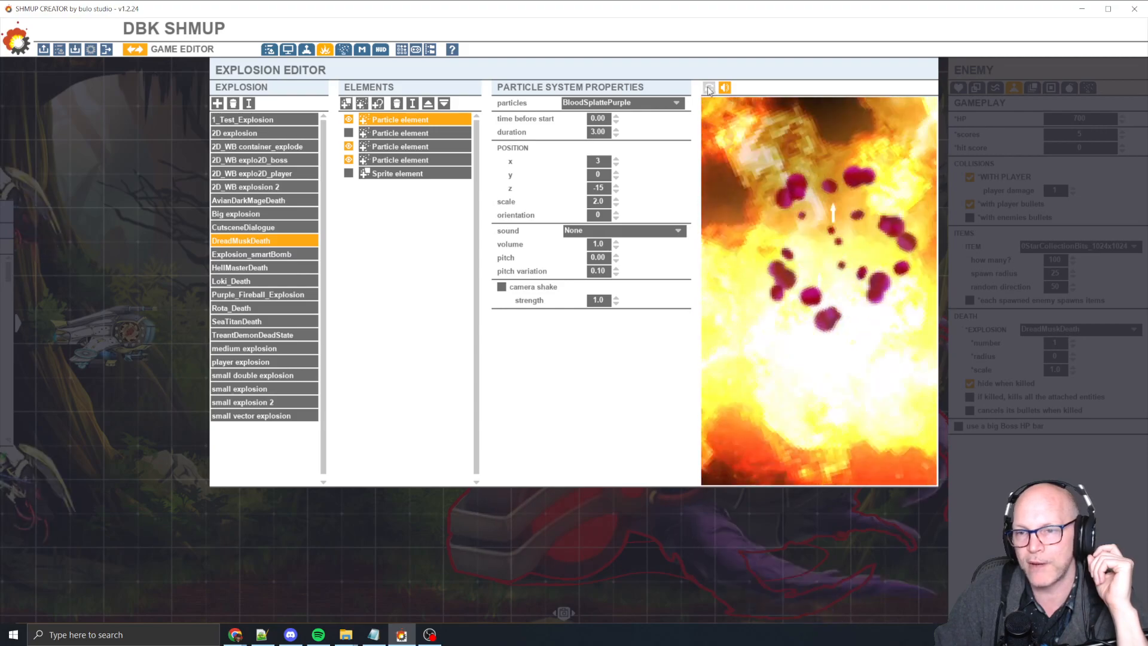
{"action": "left_click", "coordinate": [349, 133]}
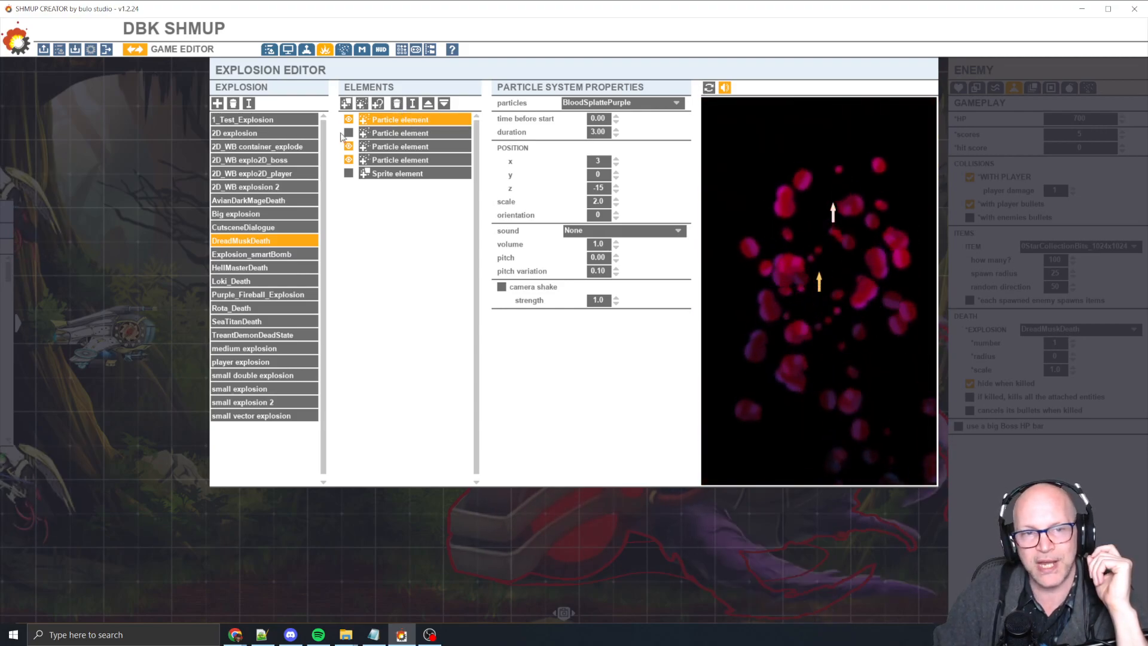
{"action": "left_click", "coordinate": [349, 173]}
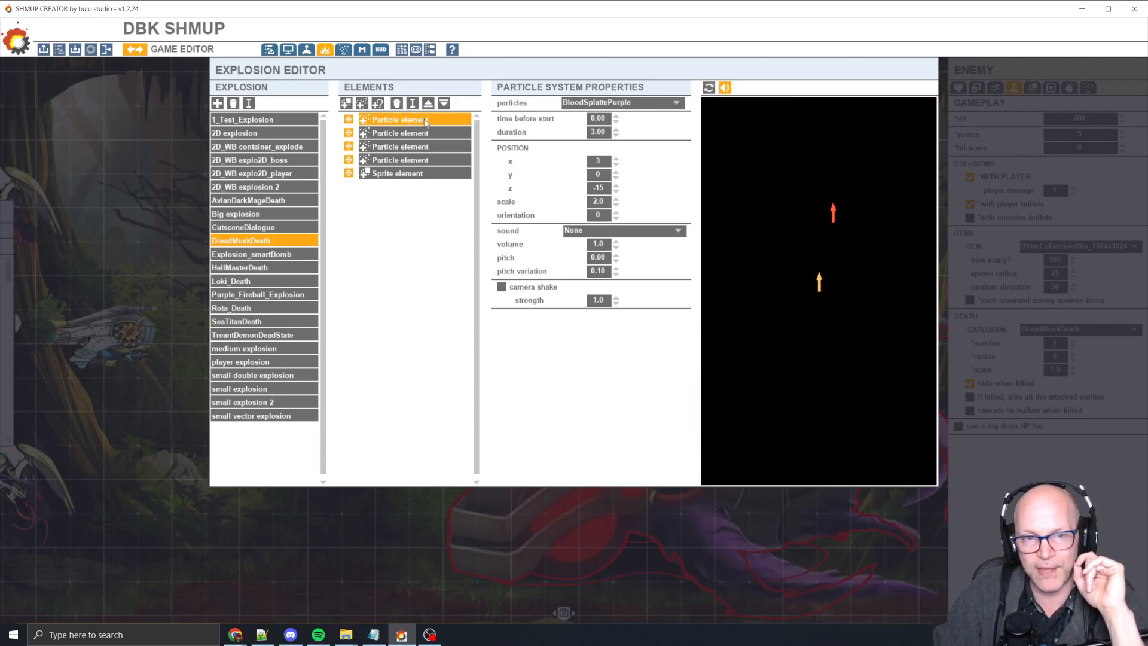
Compare the properties of the sprite element with those of the first three particle elements.
{"action": "left_click", "coordinate": [428, 175]}
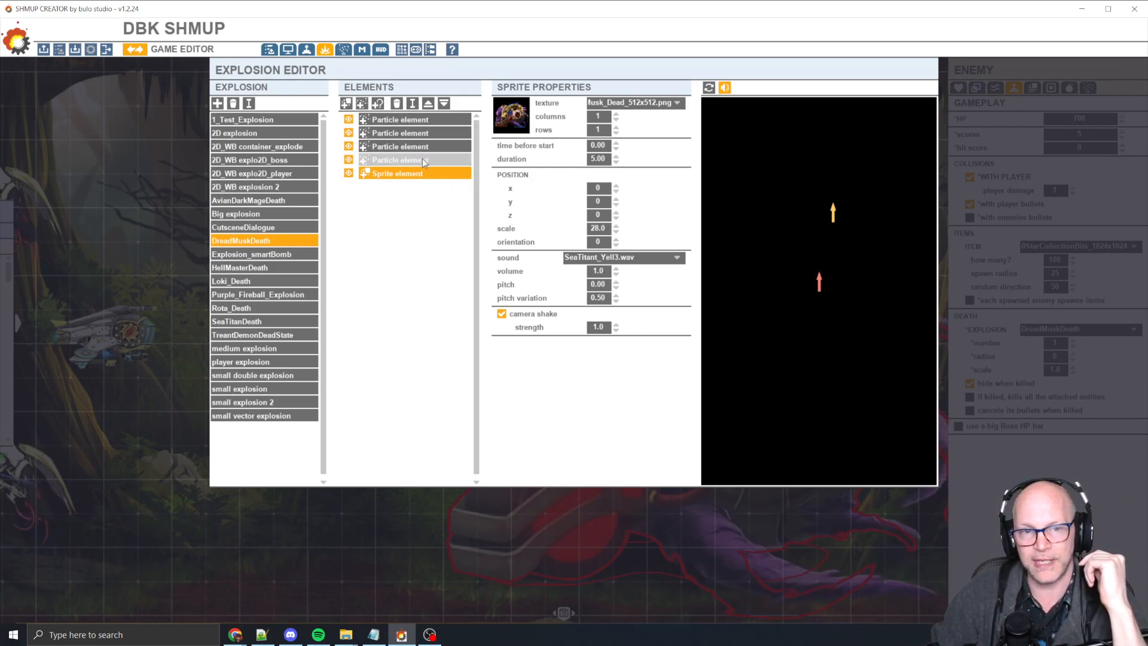
{"action": "left_click", "coordinate": [426, 121]}
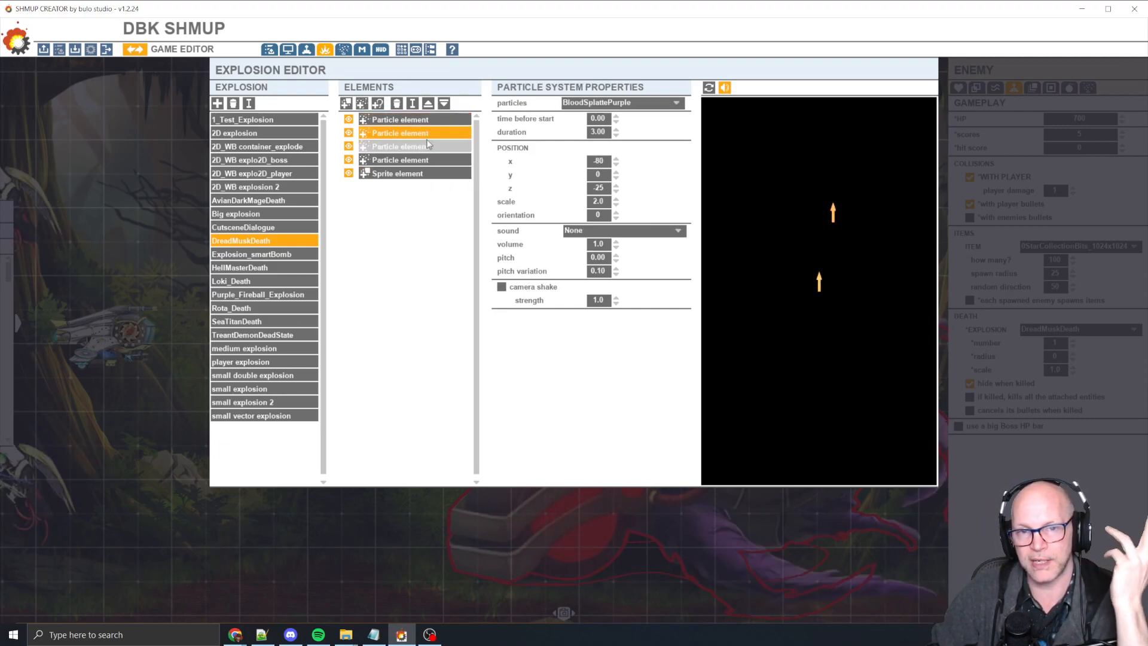
{"action": "left_click", "coordinate": [428, 148]}
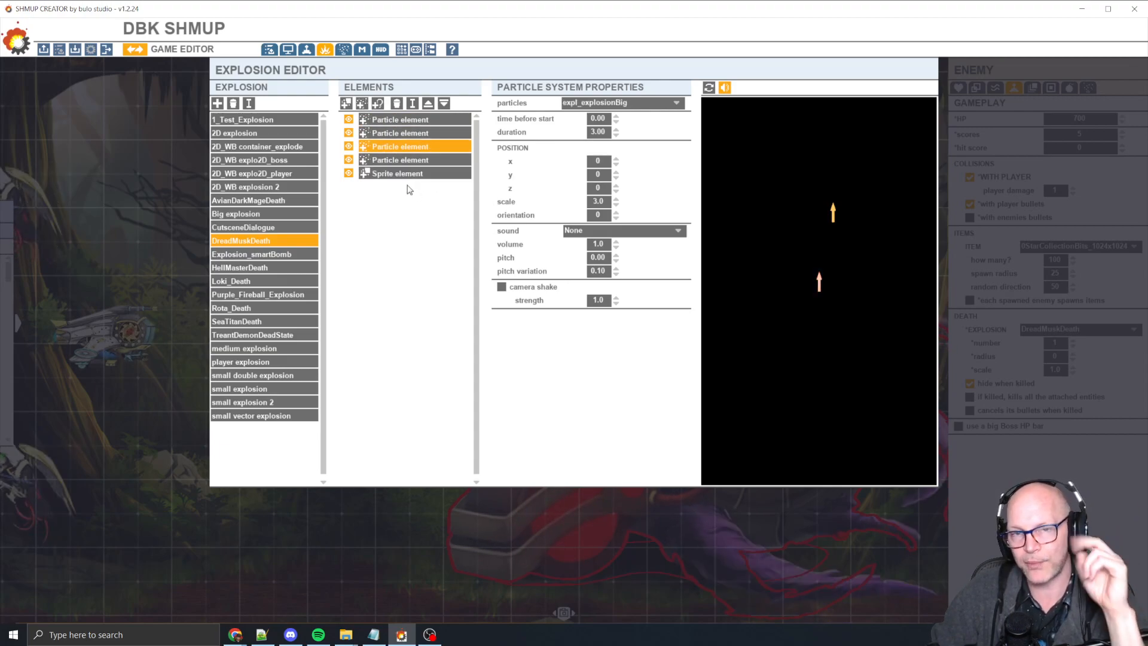
{"action": "left_click", "coordinate": [410, 174]}
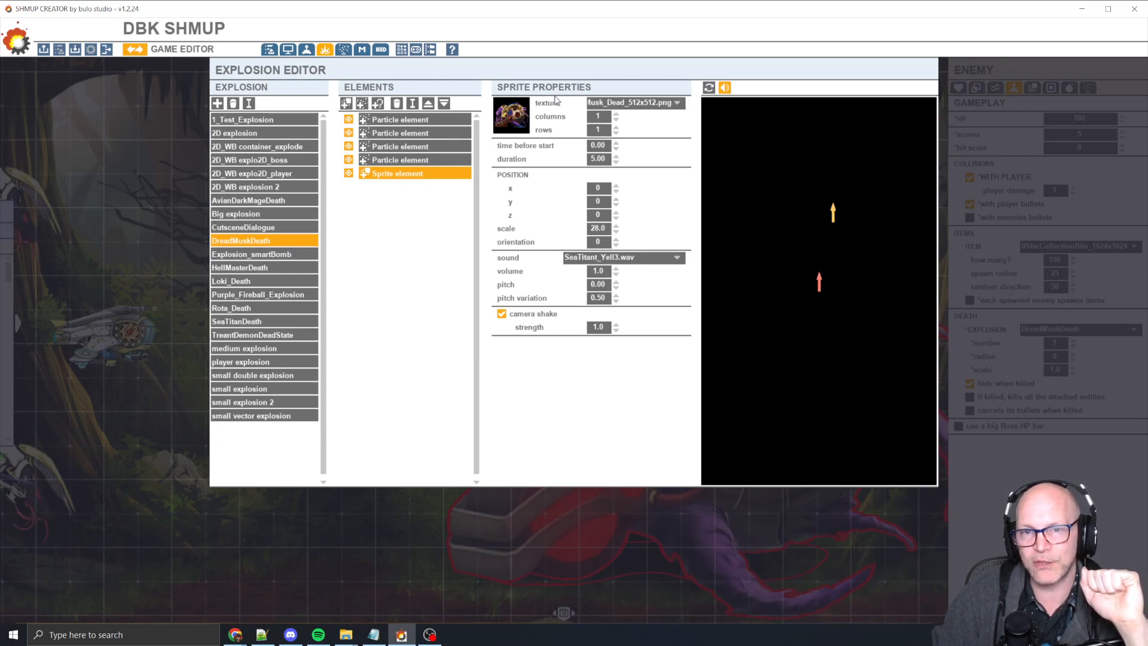
Choose DreadMusk_Dead_512x512.png as the texture of the sprite element.
{"action": "left_click", "coordinate": [679, 104]}
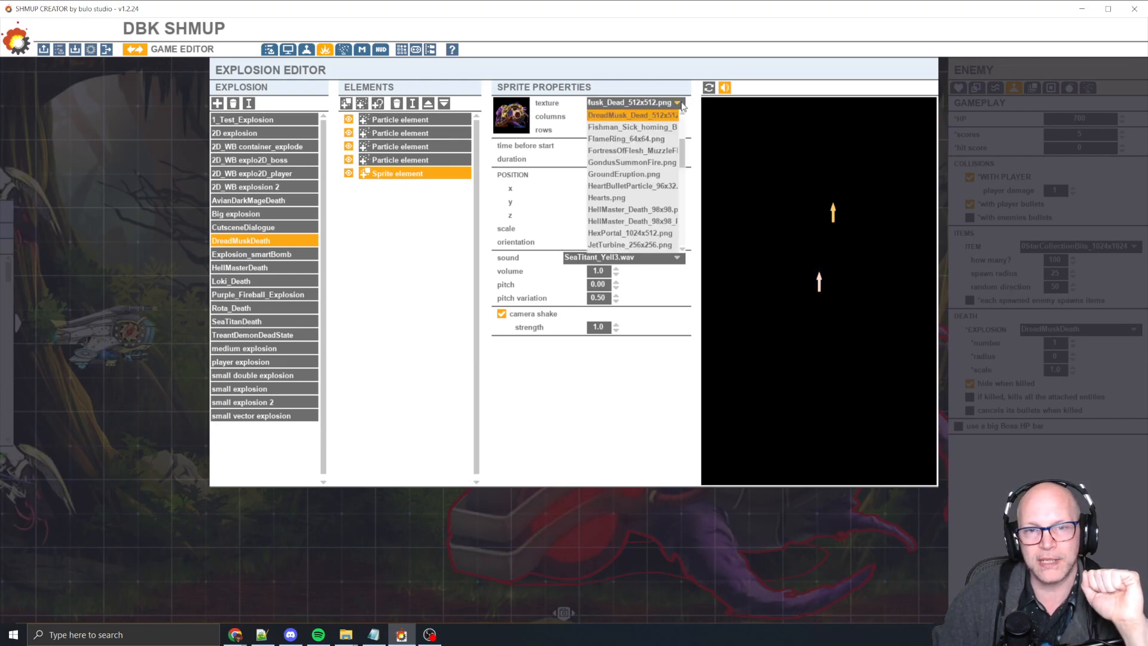
{"action": "left_click_drag", "start_coordinate": [682, 157], "coordinate": [686, 130]}
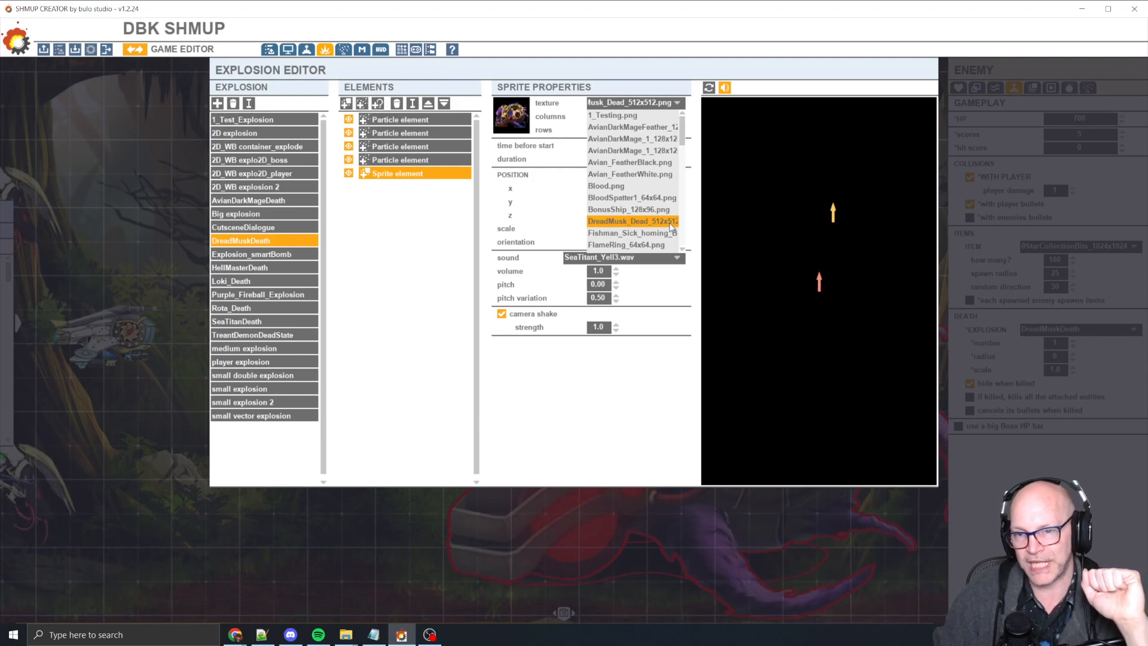
{"action": "left_click", "coordinate": [656, 224]}
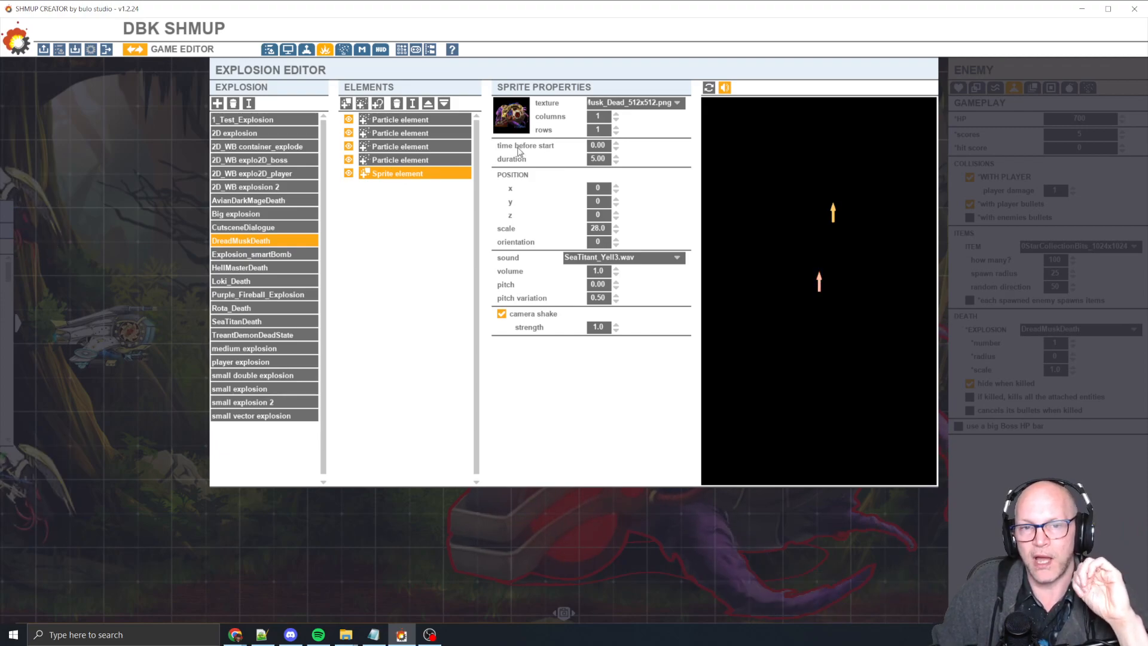
Set the sprite element's x position to 1 and z position to 4, and playtest the snail boss's death.
{"action": "left_click", "coordinate": [590, 146]}
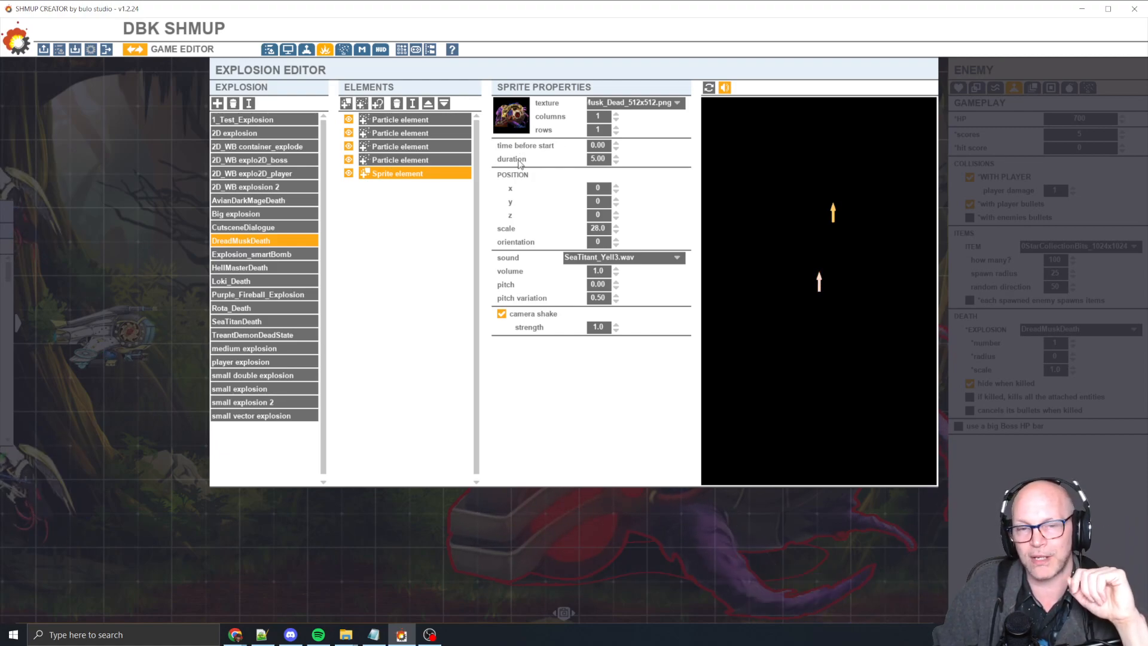
{"action": "left_click", "coordinate": [598, 228]}
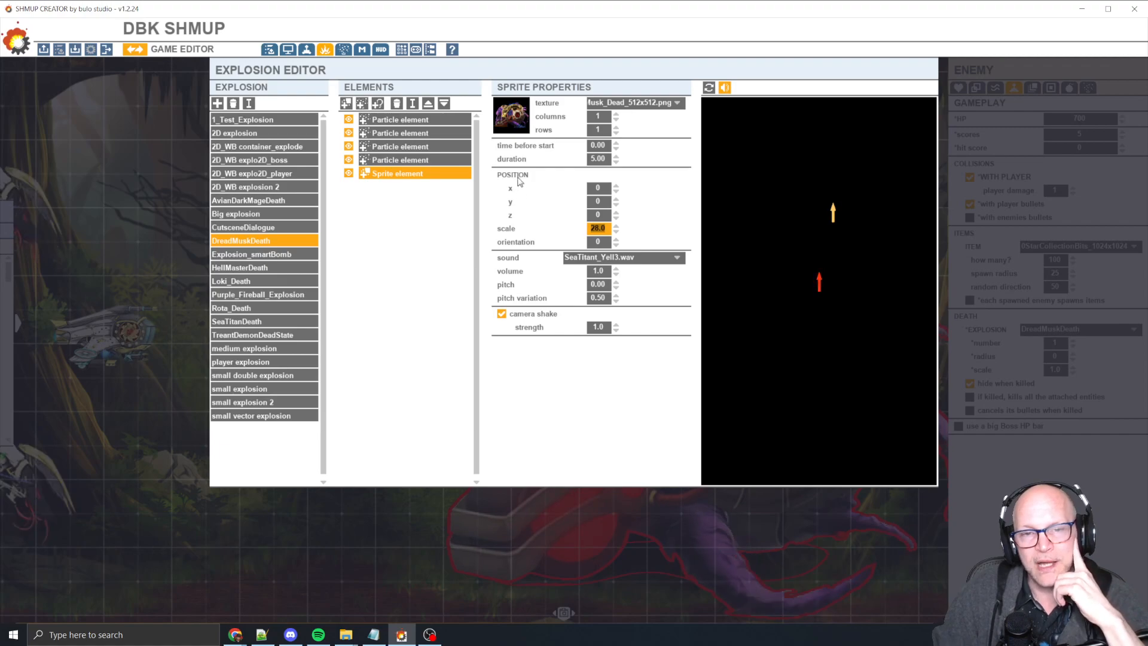
{"action": "left_click", "coordinate": [595, 159]}
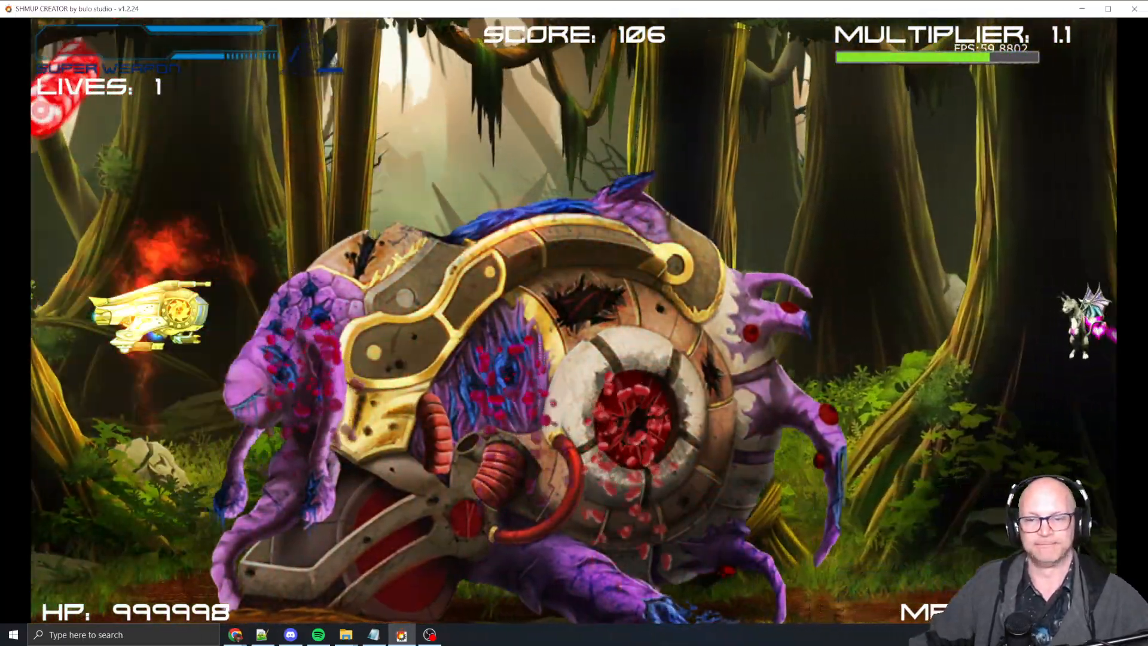
{"action": "key", "text": "Escape"}
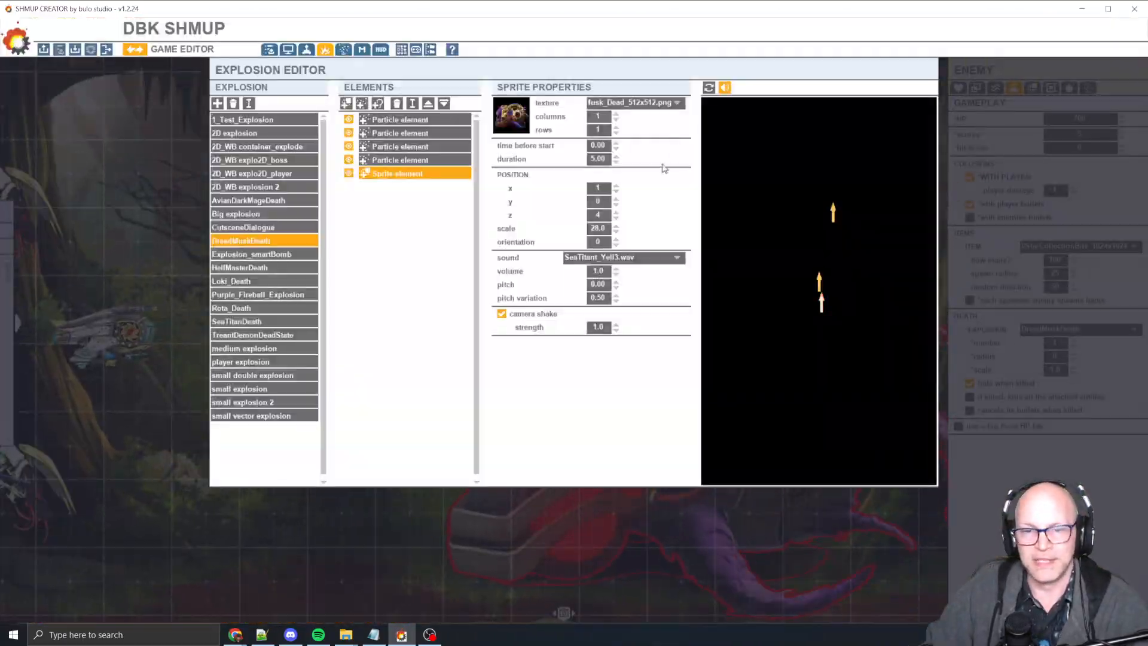
Choose BonusShip as the particles of the fourth particle element, replay the explosion preview, and playtest the boss's death.
{"action": "left_click", "coordinate": [455, 163]}
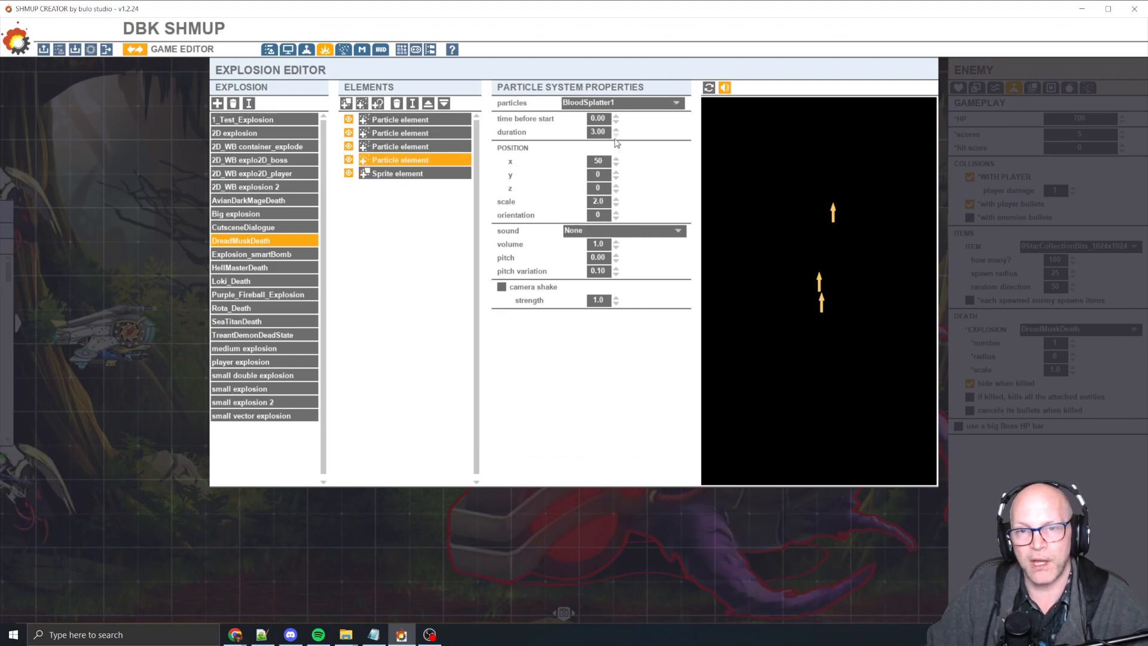
{"action": "left_click", "coordinate": [633, 103]}
{"action": "scroll", "coordinate": [635, 164], "scroll_direction": "up", "scroll_amount": 1}
{"action": "left_click", "coordinate": [633, 162]}
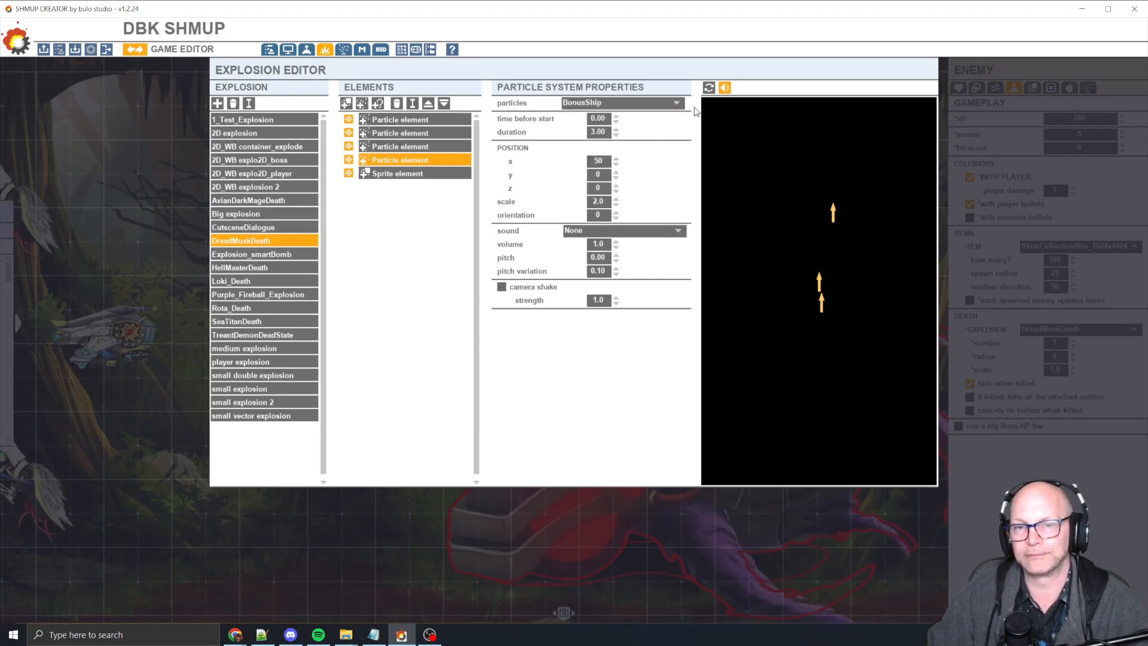
{"action": "left_click", "coordinate": [709, 89]}
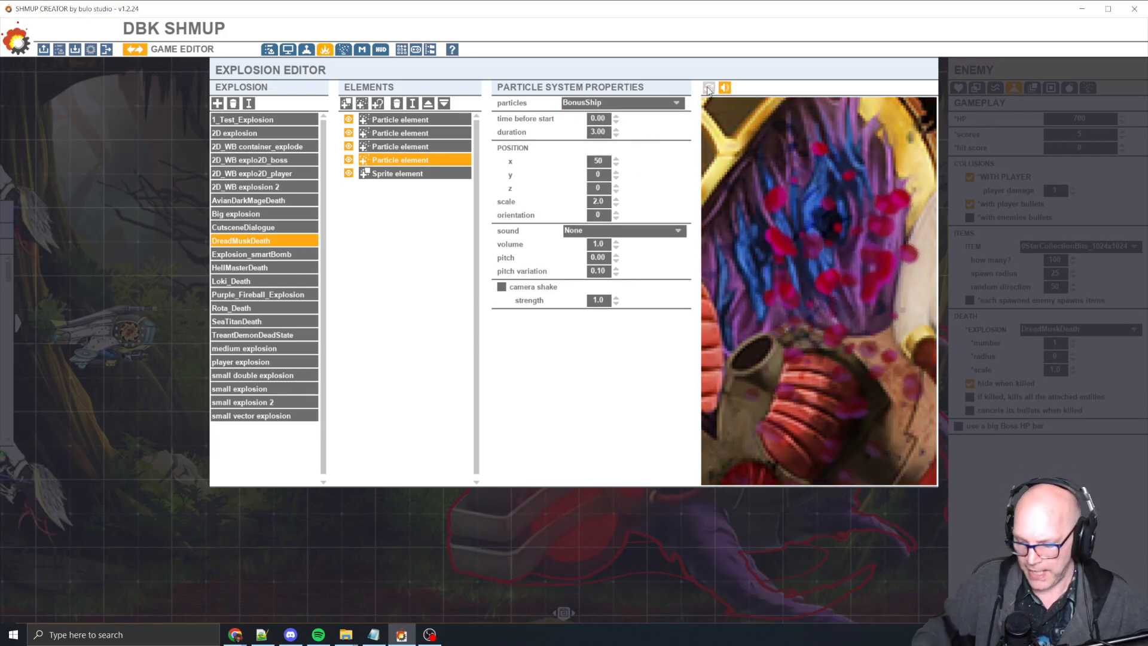
{"action": "key", "text": "space"}
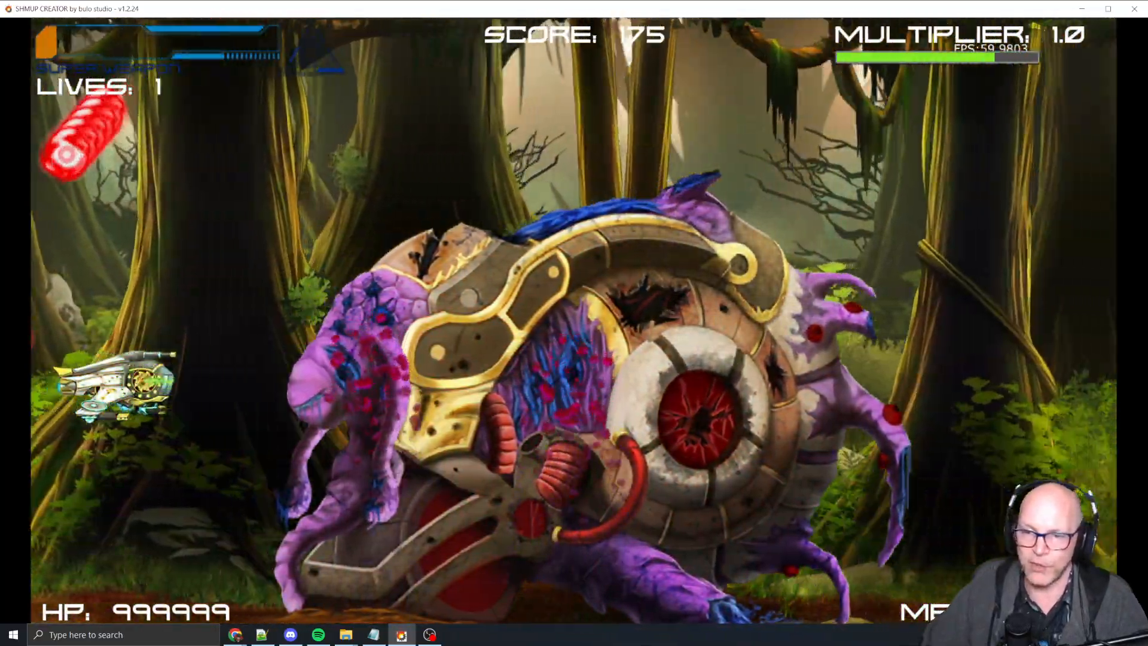
{"action": "key", "text": "Escape"}
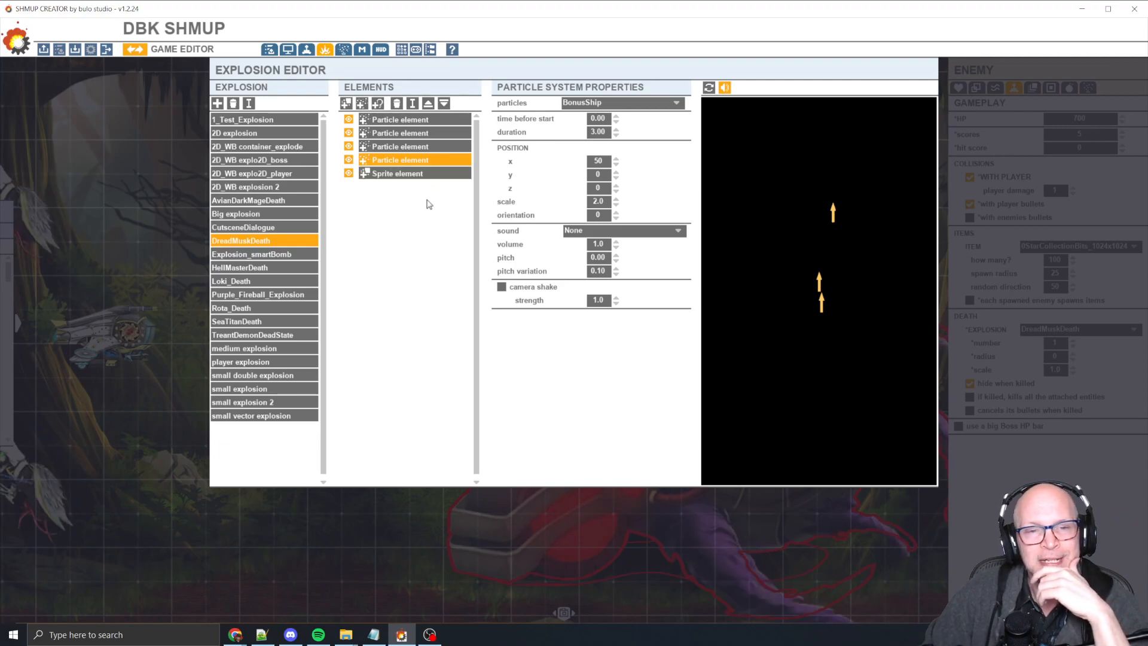
Review the properties of the sprite and fourth particle elements, the snail boss's death settings in the level, and the sprite texture choices.
{"action": "left_click", "coordinate": [448, 174]}
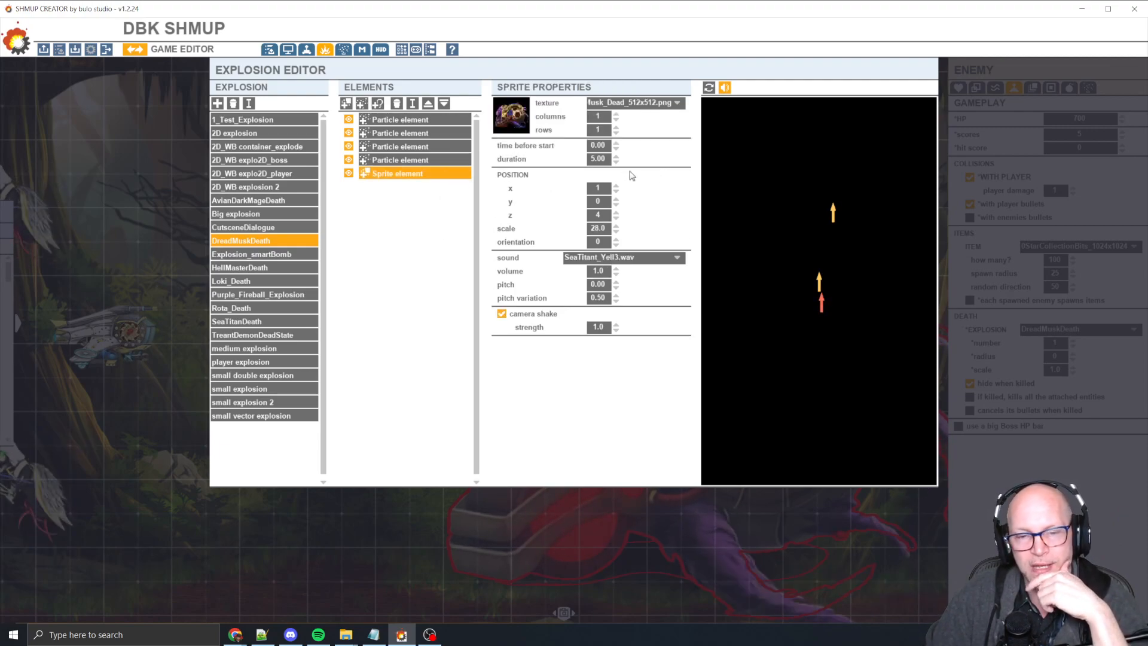
{"action": "left_click", "coordinate": [407, 159]}
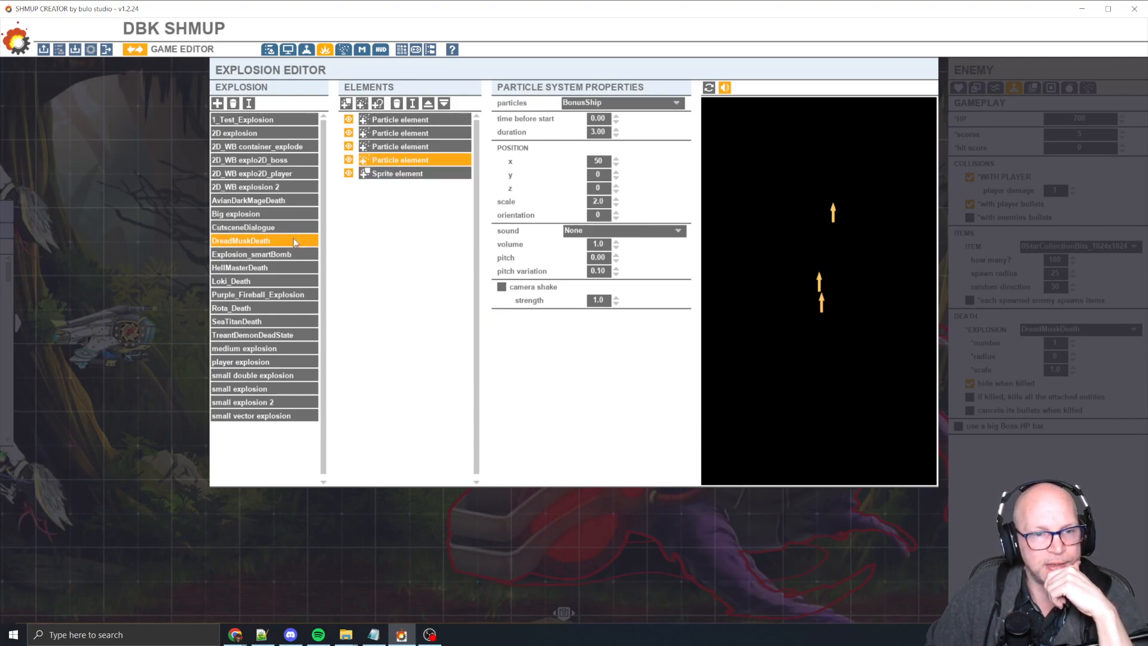
{"action": "left_click", "coordinate": [135, 50]}
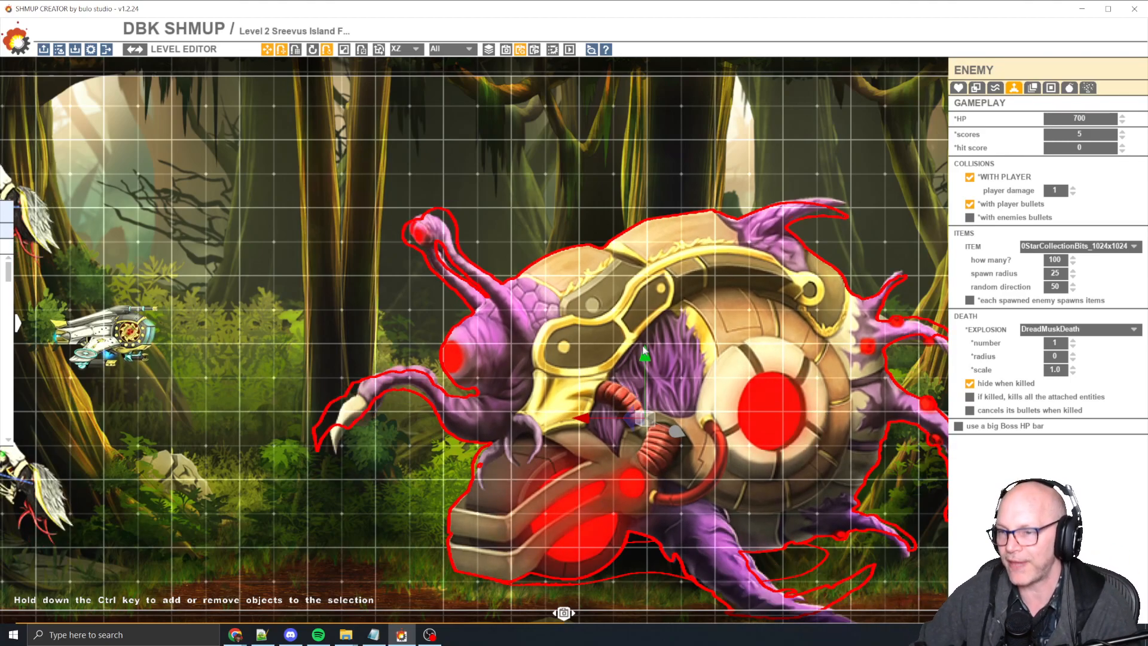
{"action": "left_click", "coordinate": [135, 50]}
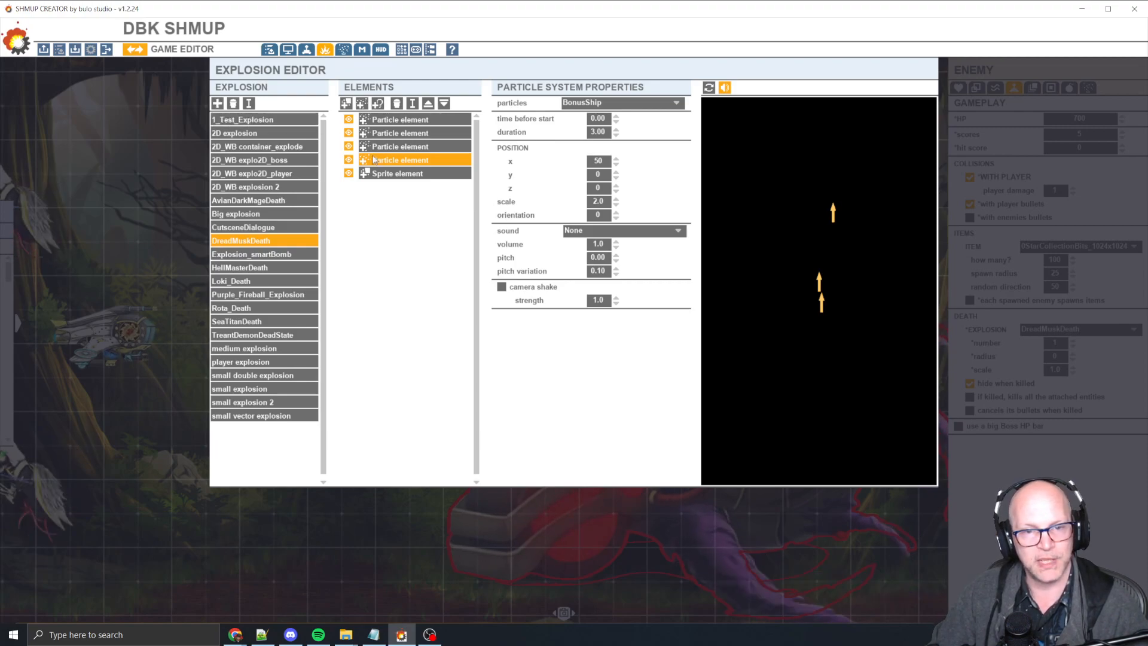
{"action": "left_click", "coordinate": [422, 174]}
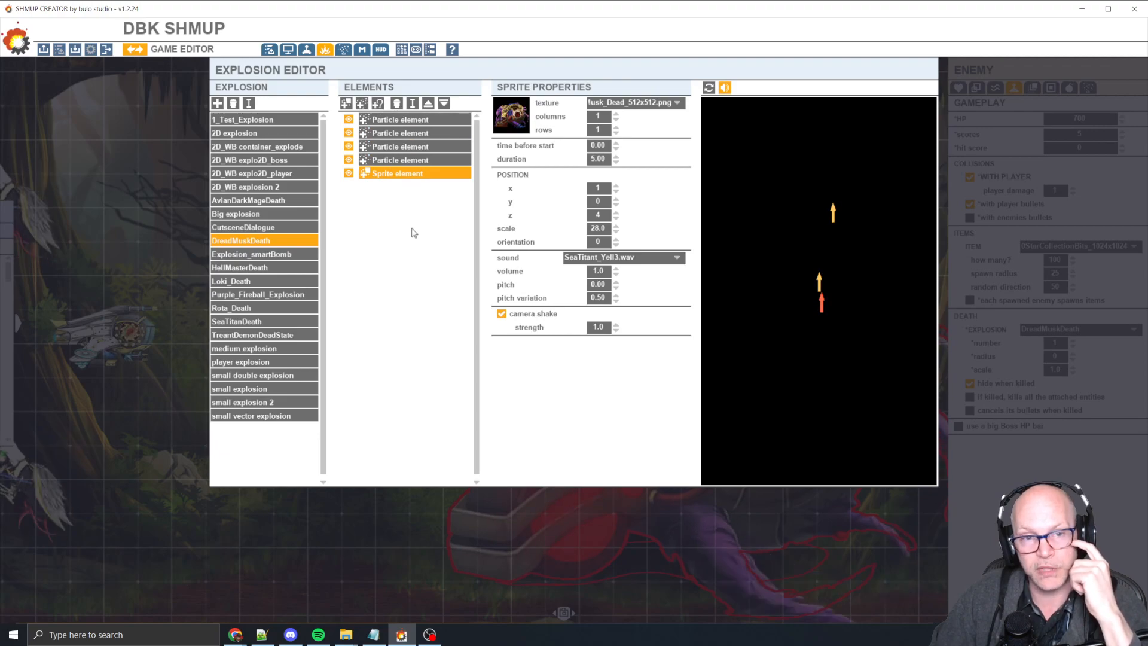
{"action": "left_click", "coordinate": [682, 104]}
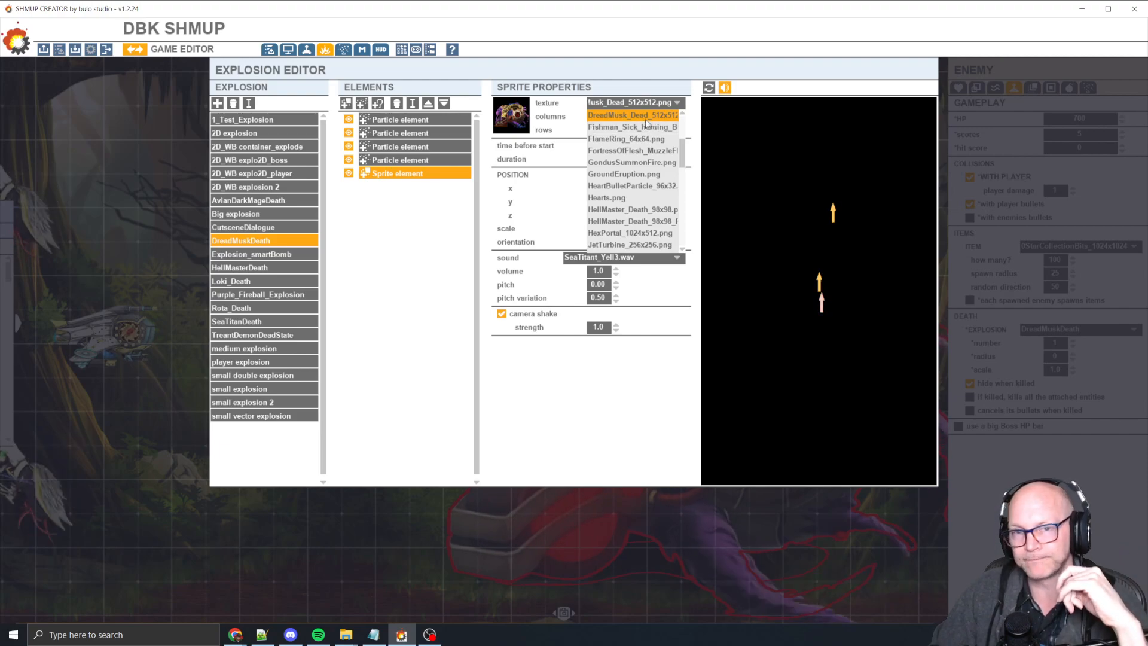
{"action": "left_click", "coordinate": [370, 363]}
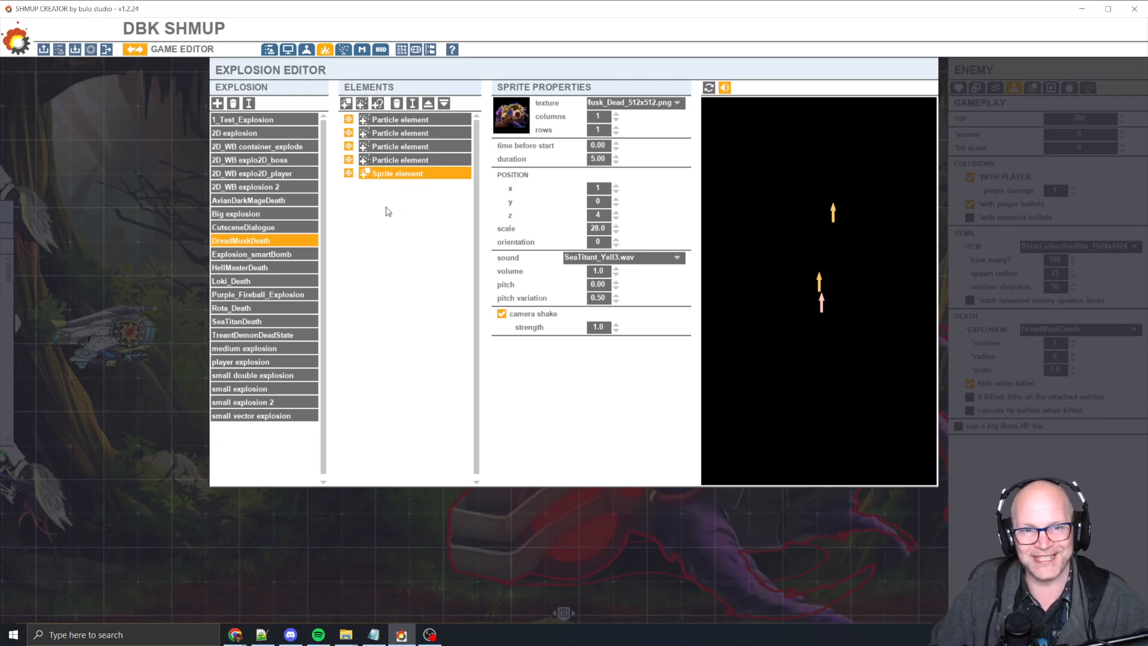
Go to the demon tree boss in the level, select it, and playtest its death effect several times.
{"action": "left_click", "coordinate": [134, 49]}
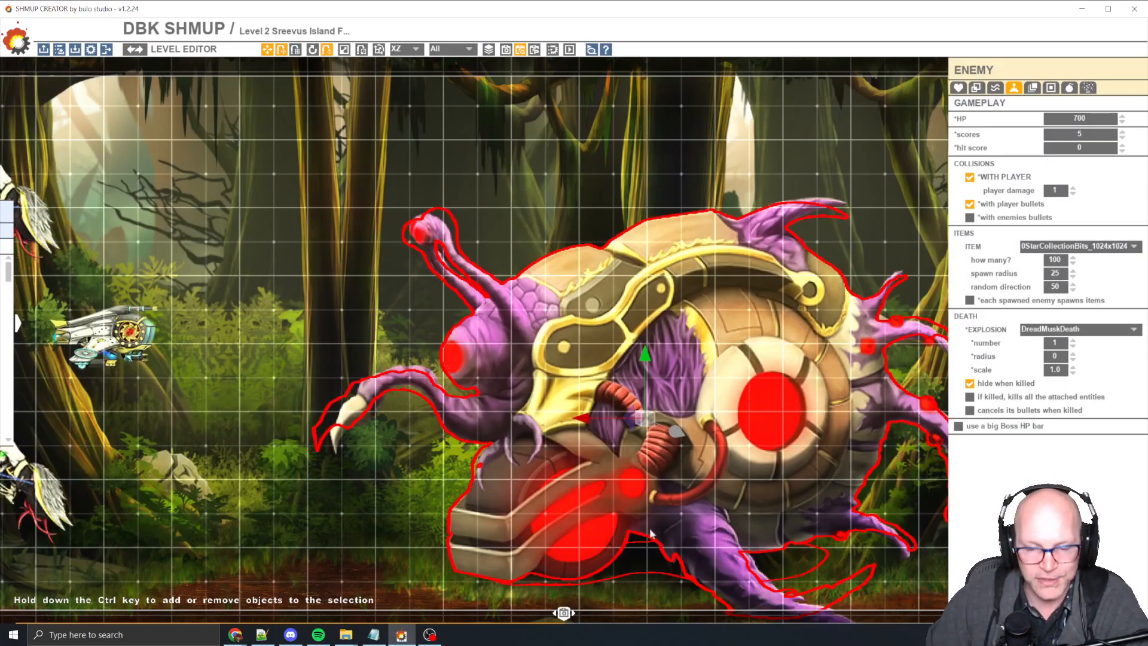
{"action": "left_click_drag", "start_coordinate": [563, 612], "coordinate": [401, 613]}
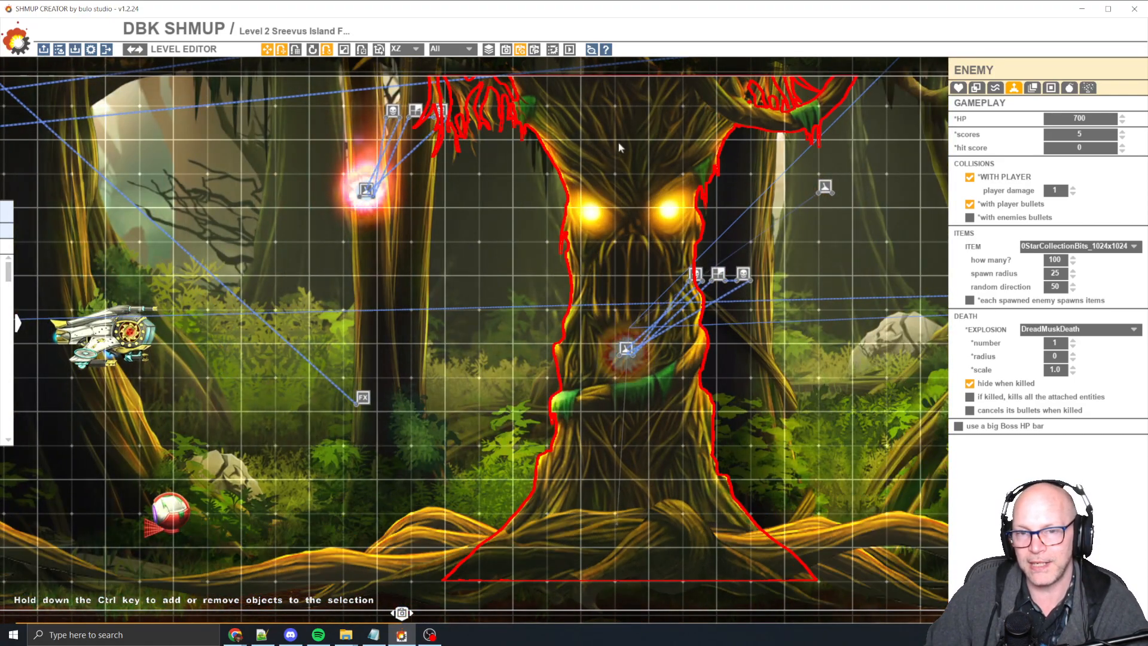
{"action": "left_click", "coordinate": [650, 197]}
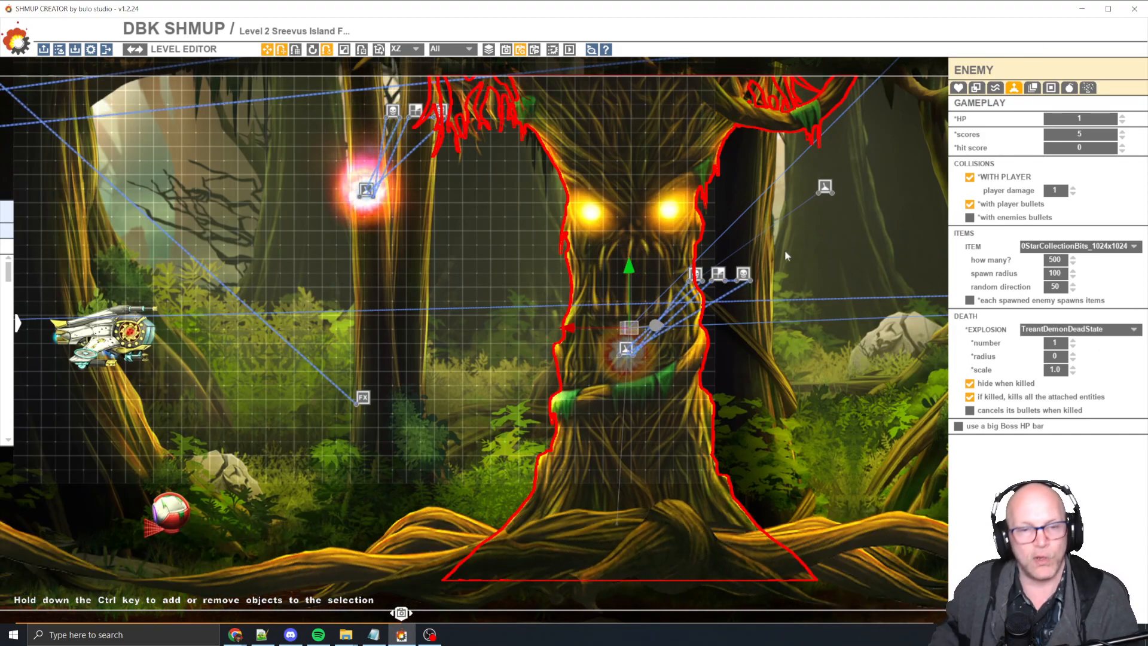
{"action": "key", "text": "space"}
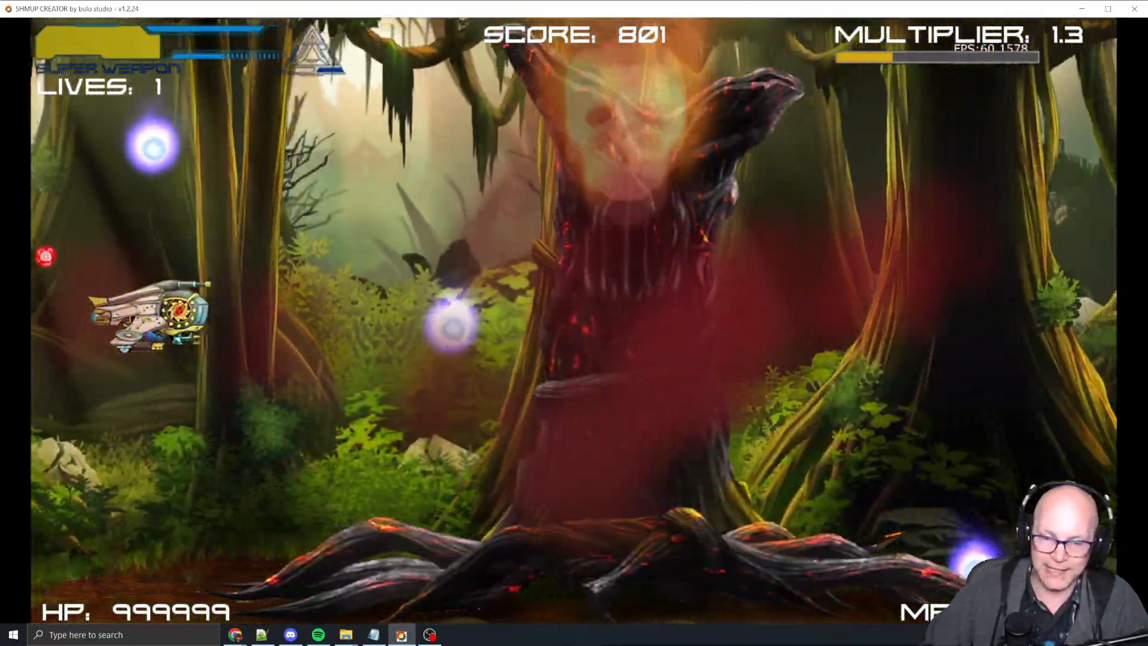
{"action": "key", "text": "Escape"}
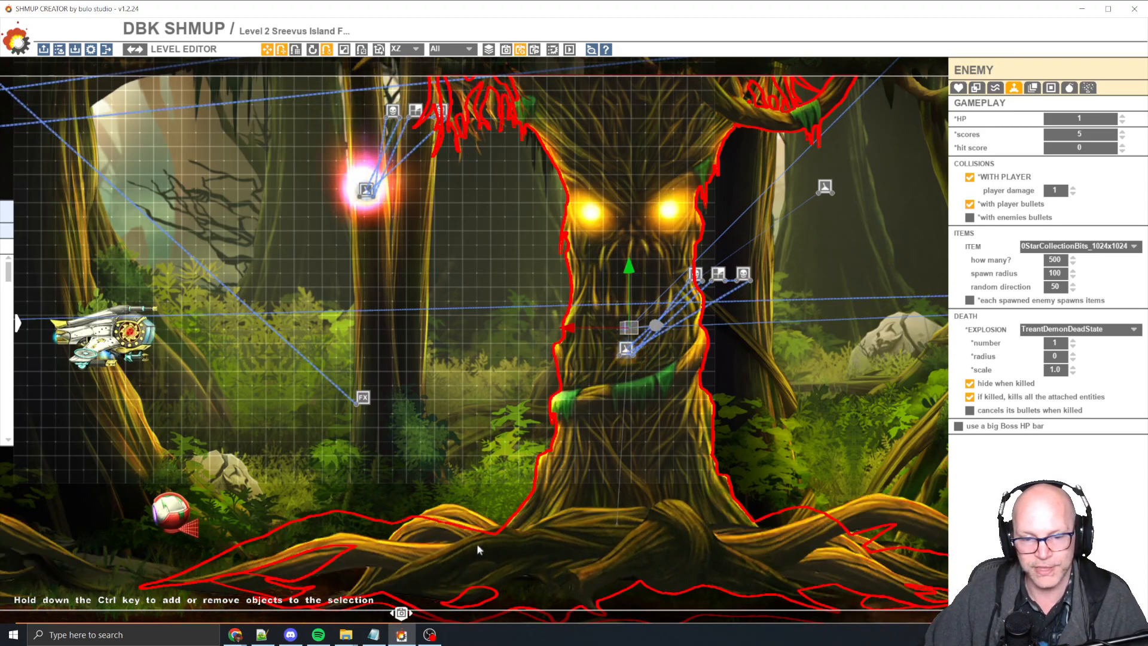
{"action": "key", "text": "space"}
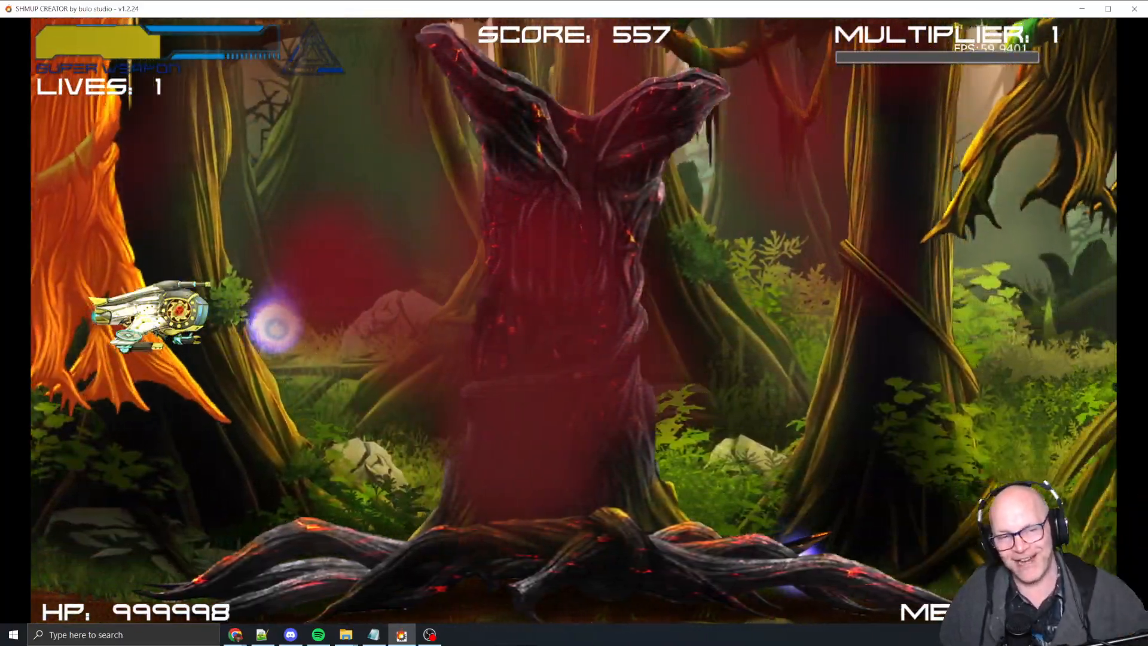
{"action": "key", "text": "Escape"}
{"action": "key", "text": "space"}
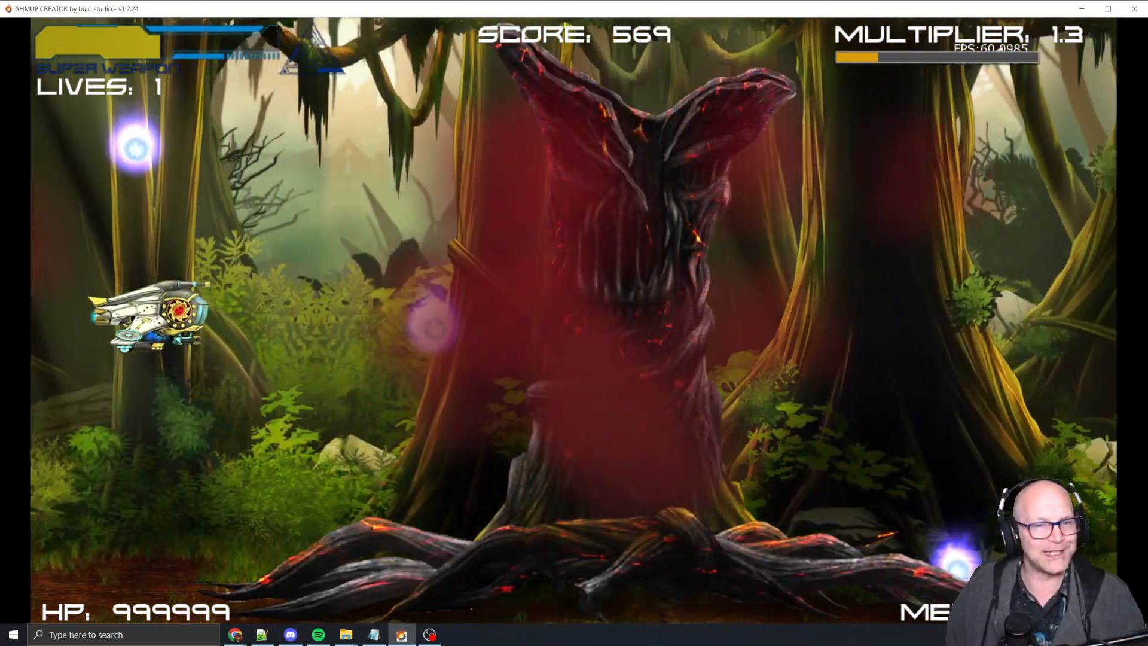
{"action": "key", "text": "Escape"}
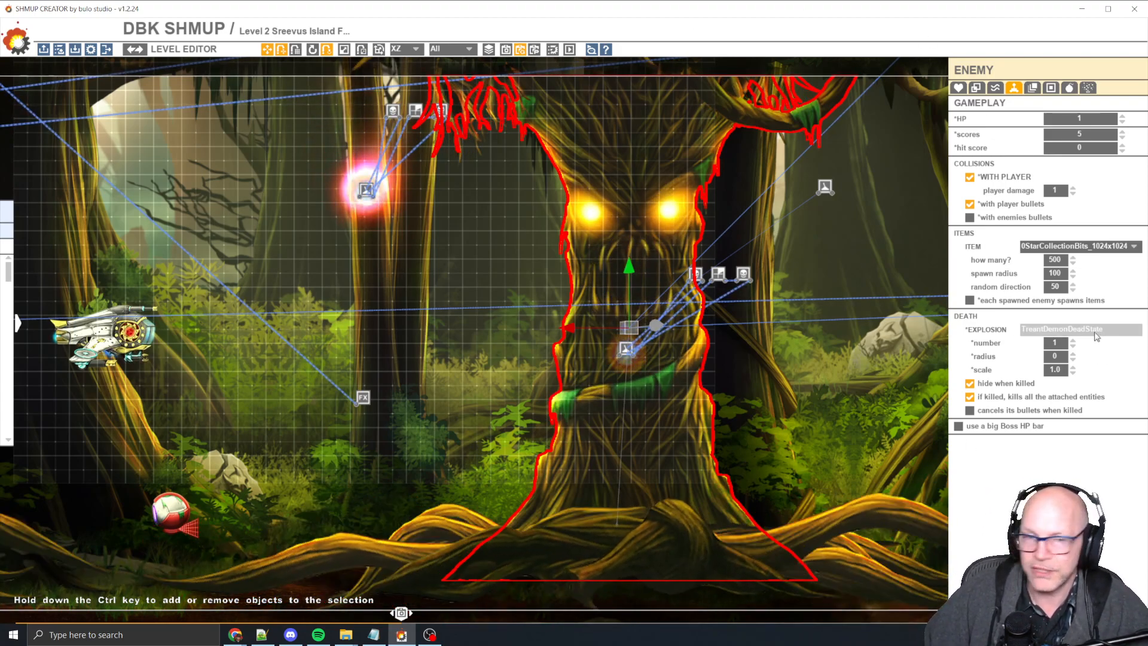
Inspect the Trunk, RootsDead, SmokeRising, RootsAnimated and SkullFire elements of the TreantDemonDeadState explosion and replay its preview.
{"action": "left_click", "coordinate": [132, 48]}
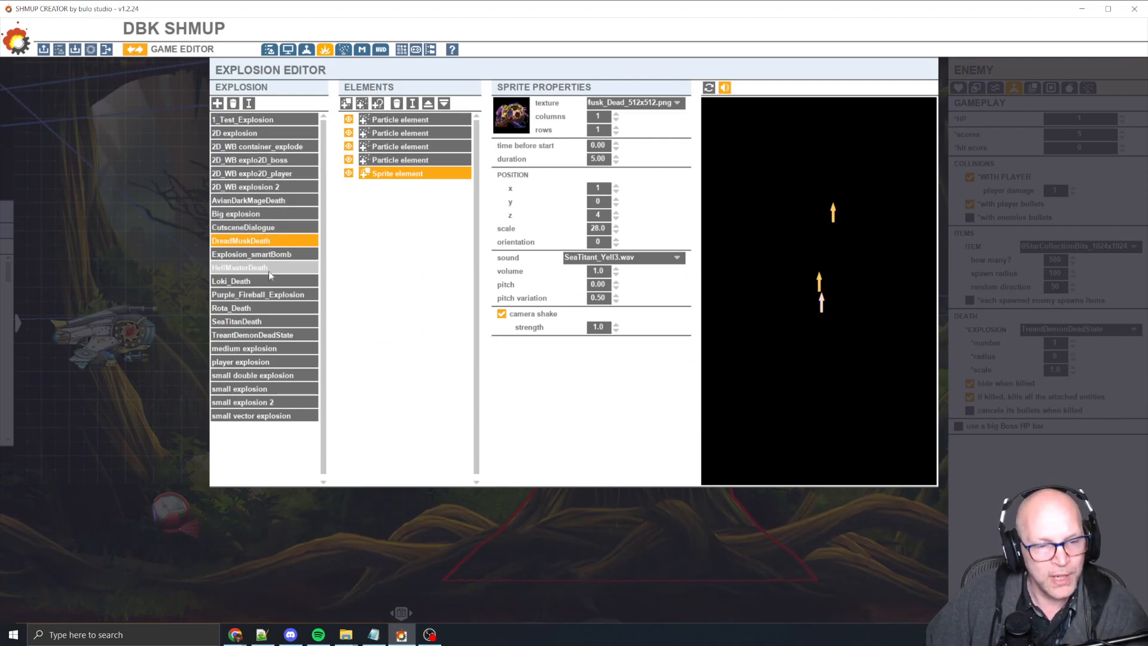
{"action": "left_click", "coordinate": [286, 337]}
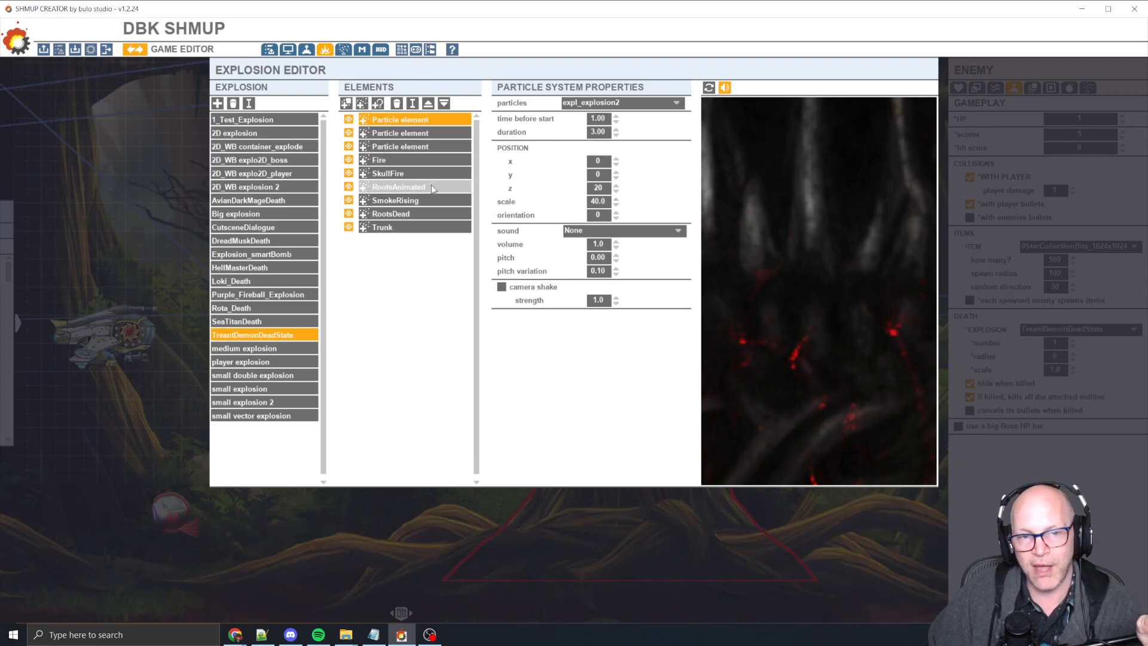
{"action": "left_click", "coordinate": [419, 227]}
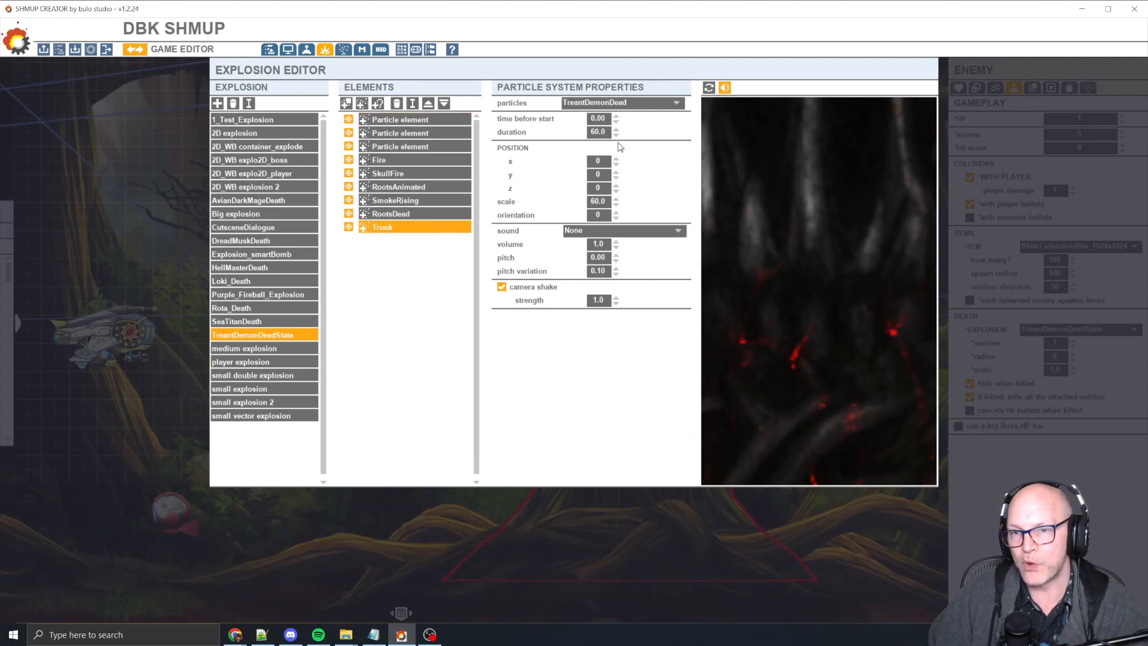
{"action": "left_click", "coordinate": [709, 88]}
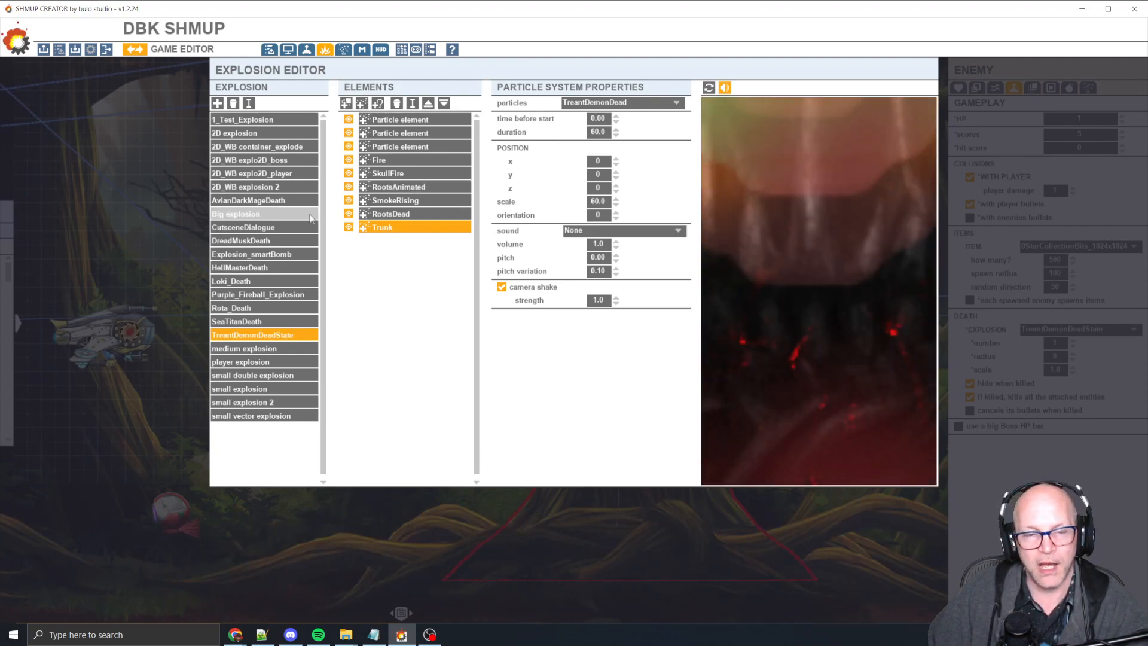
{"action": "left_click", "coordinate": [414, 214]}
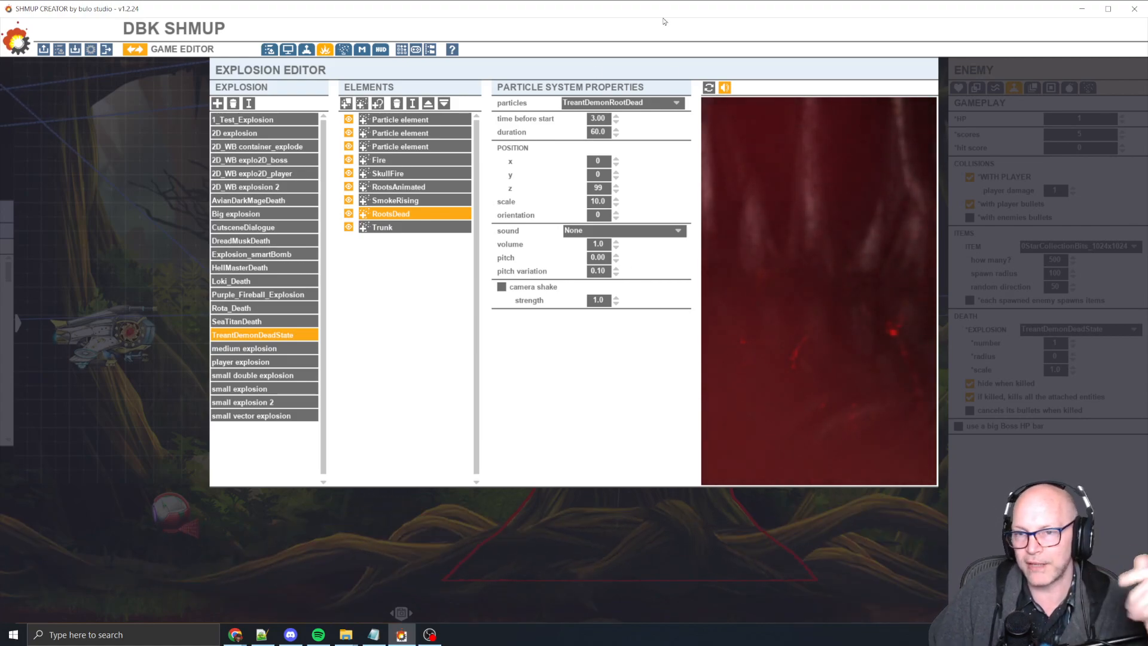
{"action": "left_click", "coordinate": [709, 88]}
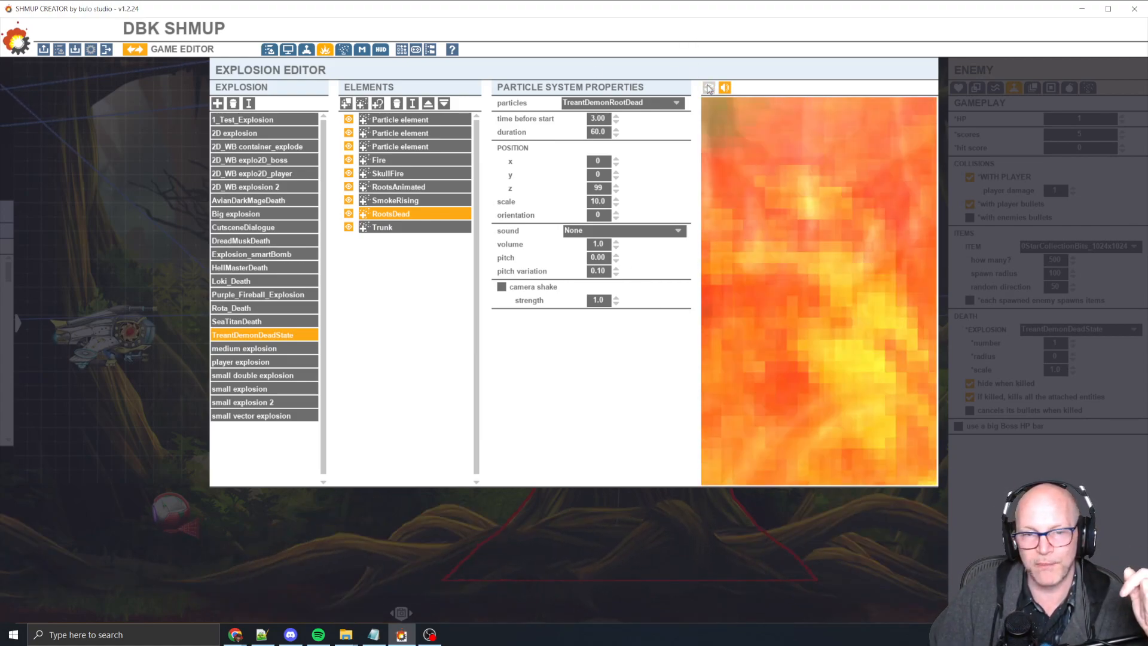
{"action": "left_click", "coordinate": [413, 202]}
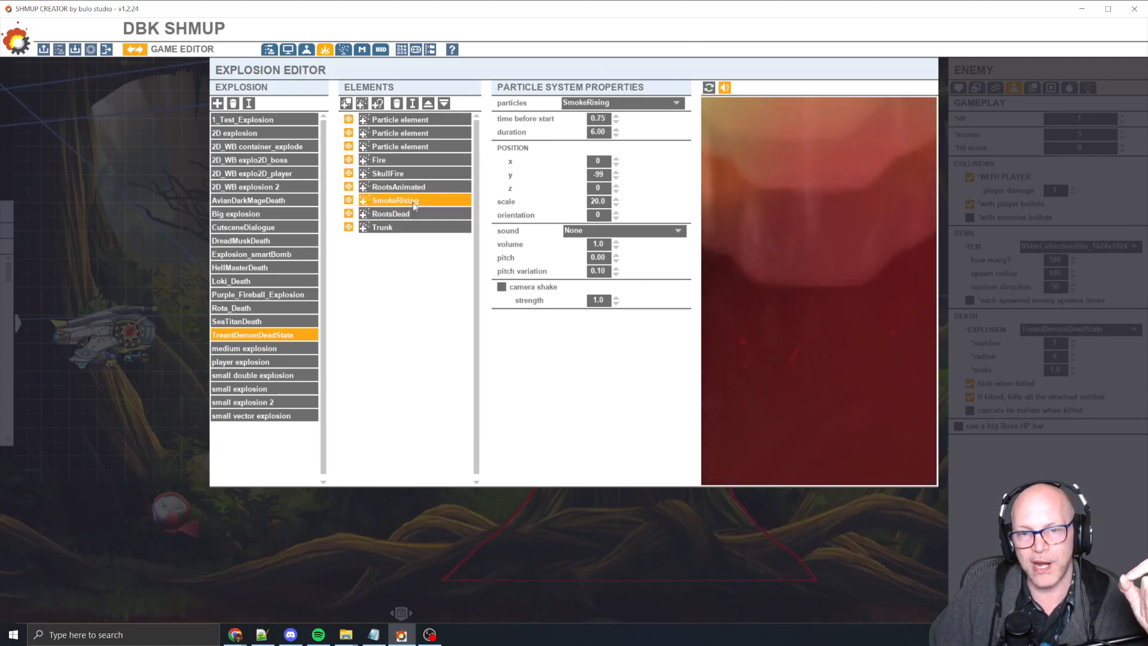
{"action": "left_click", "coordinate": [419, 187]}
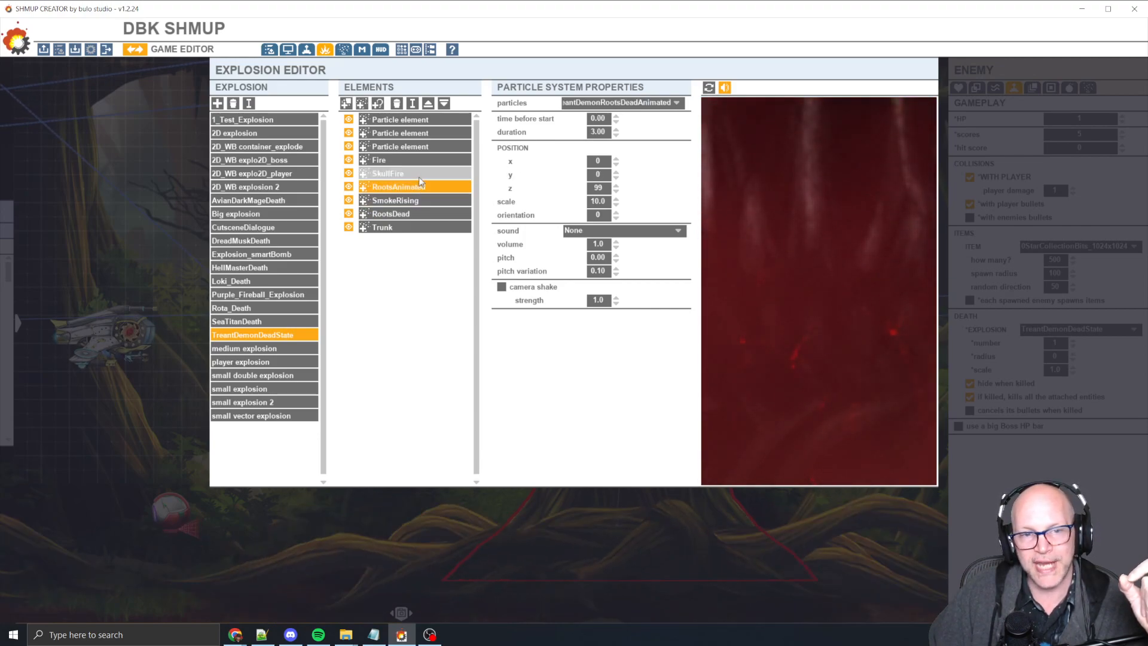
{"action": "left_click", "coordinate": [419, 175]}
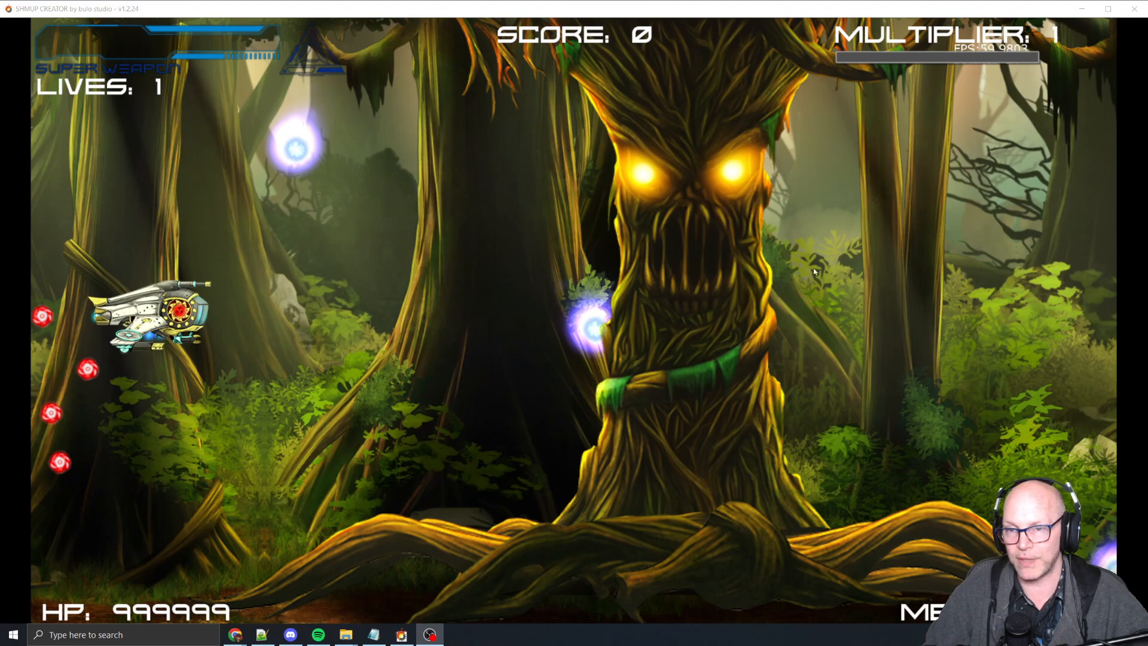
End the demon tree playtest and return from the explosion editor to the level editor.
{"action": "key", "text": "Escape"}
{"action": "key", "text": "alt+Tab"}
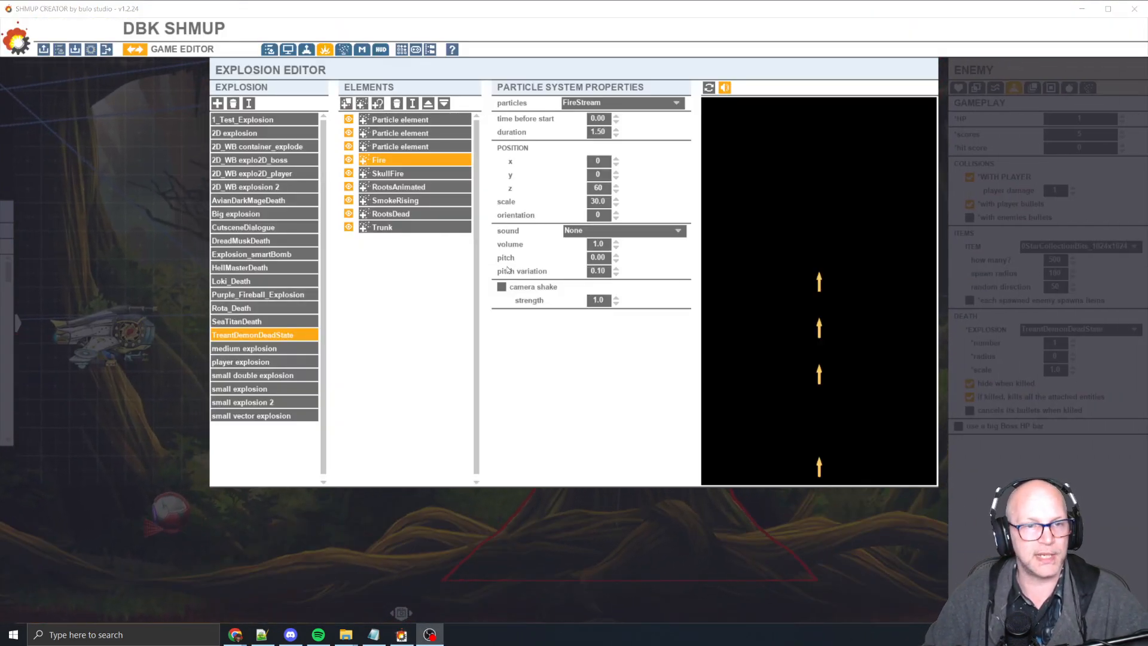
{"action": "left_click", "coordinate": [139, 48]}
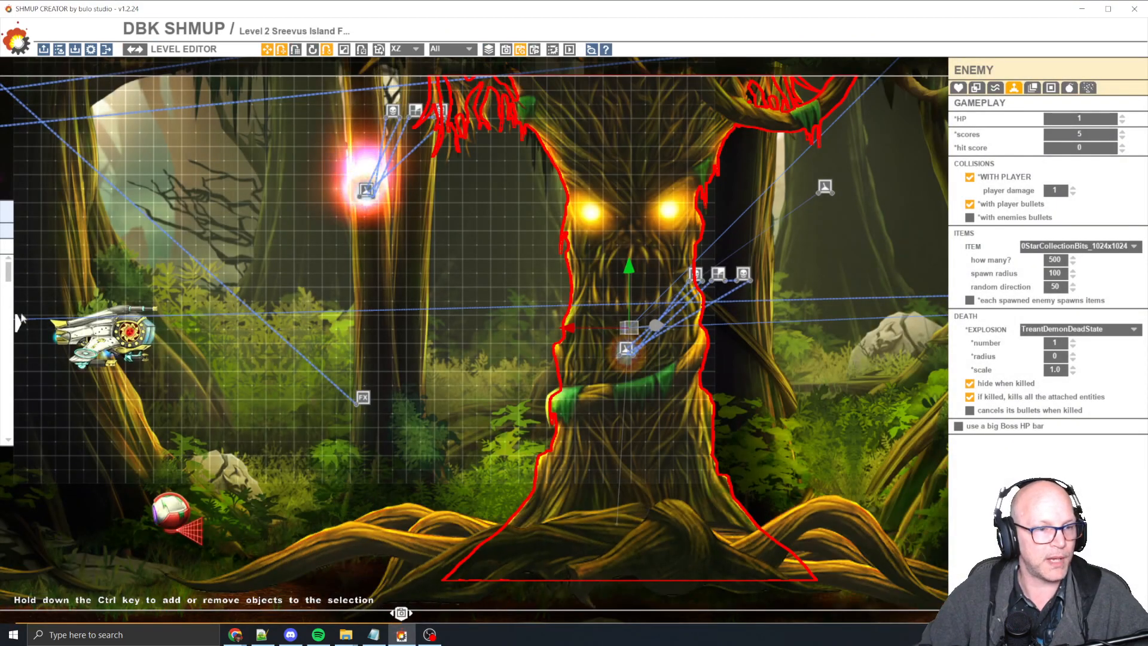
Switch to File Explorer and open the Sprites folder inside the game's Enemies models folder.
{"action": "left_click", "coordinate": [7, 246]}
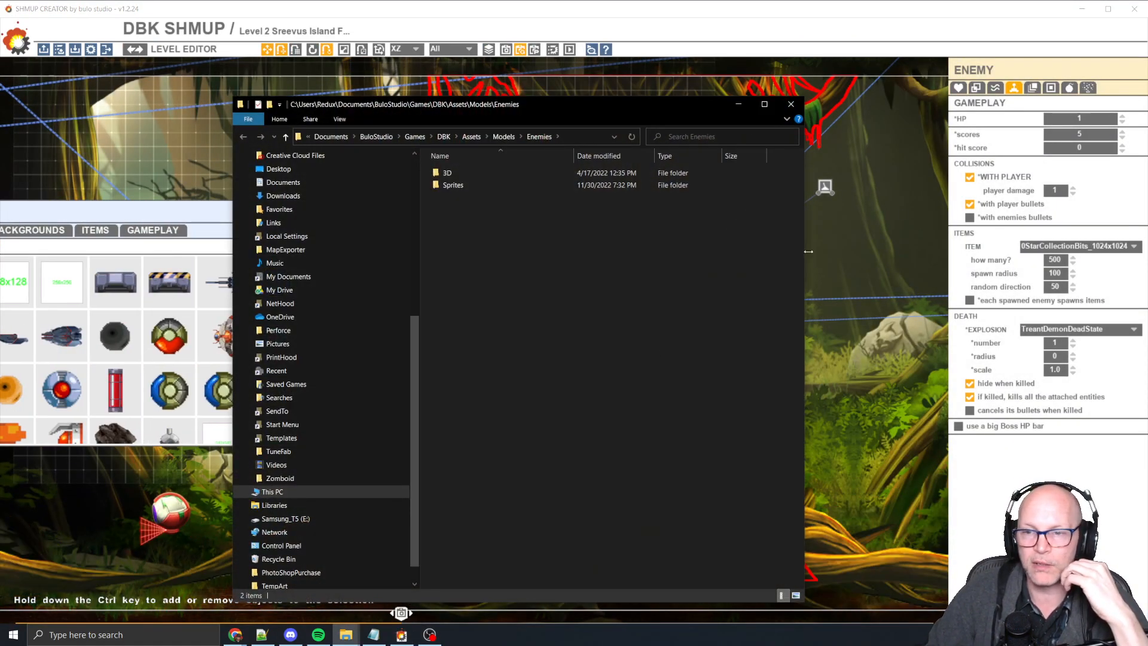
{"action": "left_click", "coordinate": [812, 245]}
{"action": "left_click", "coordinate": [346, 635]}
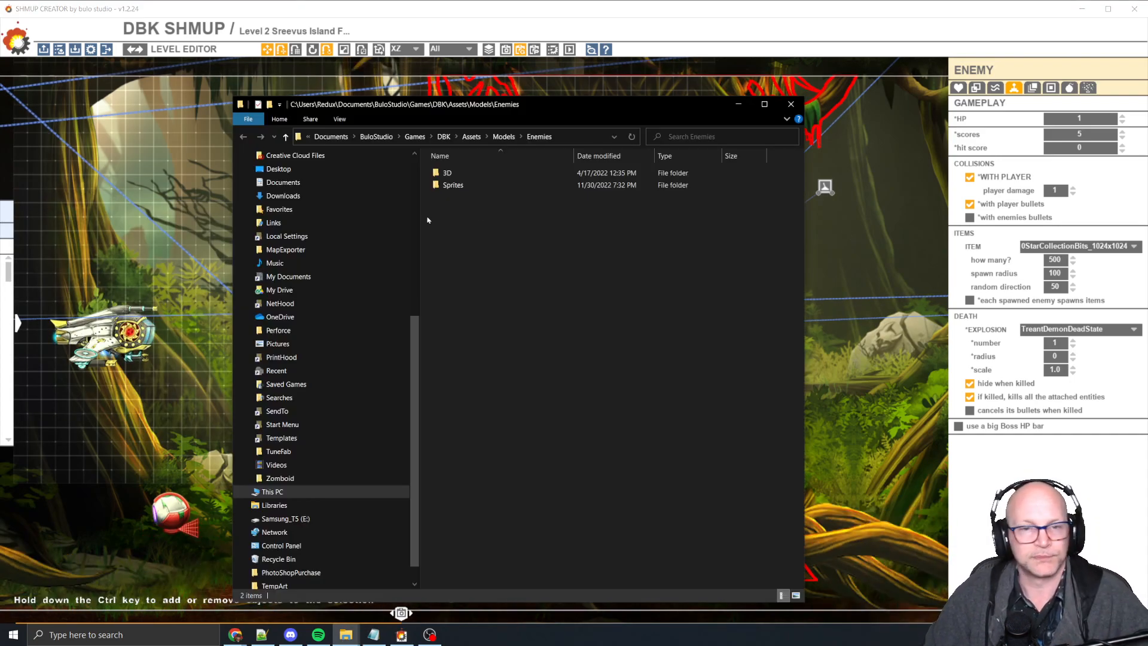
{"action": "double_click", "coordinate": [482, 186]}
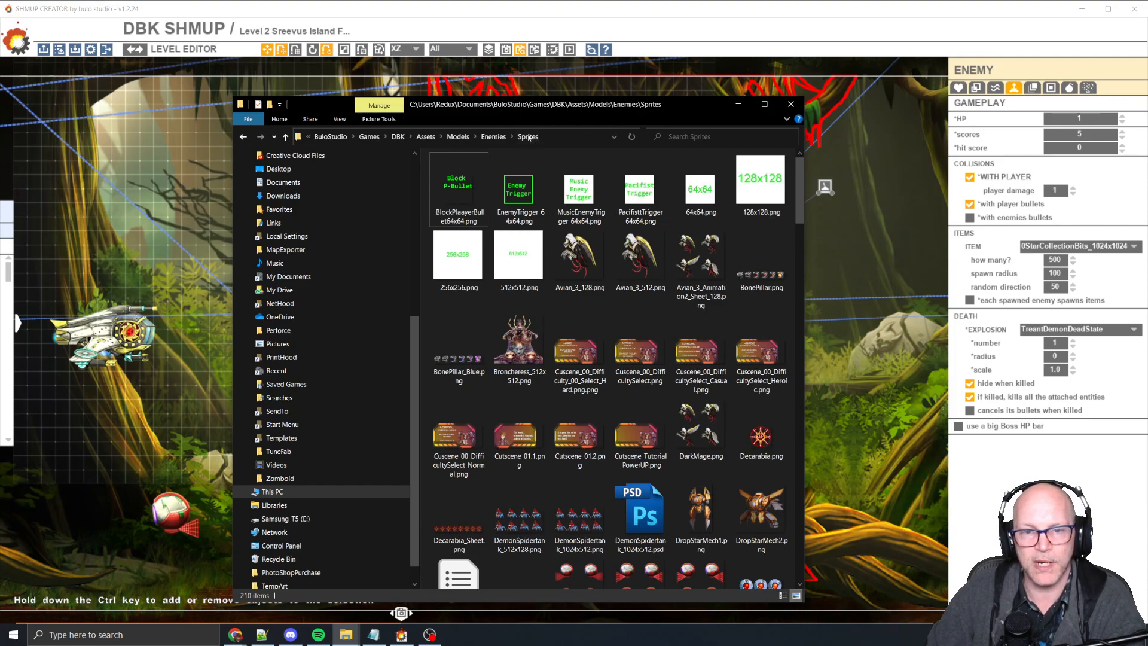
Find the TreantDemon_256x256.png sprite sheet among the enemy sprites and open it in Photoshop.
{"action": "left_click", "coordinate": [534, 275]}
{"action": "type", "text": "tr"}
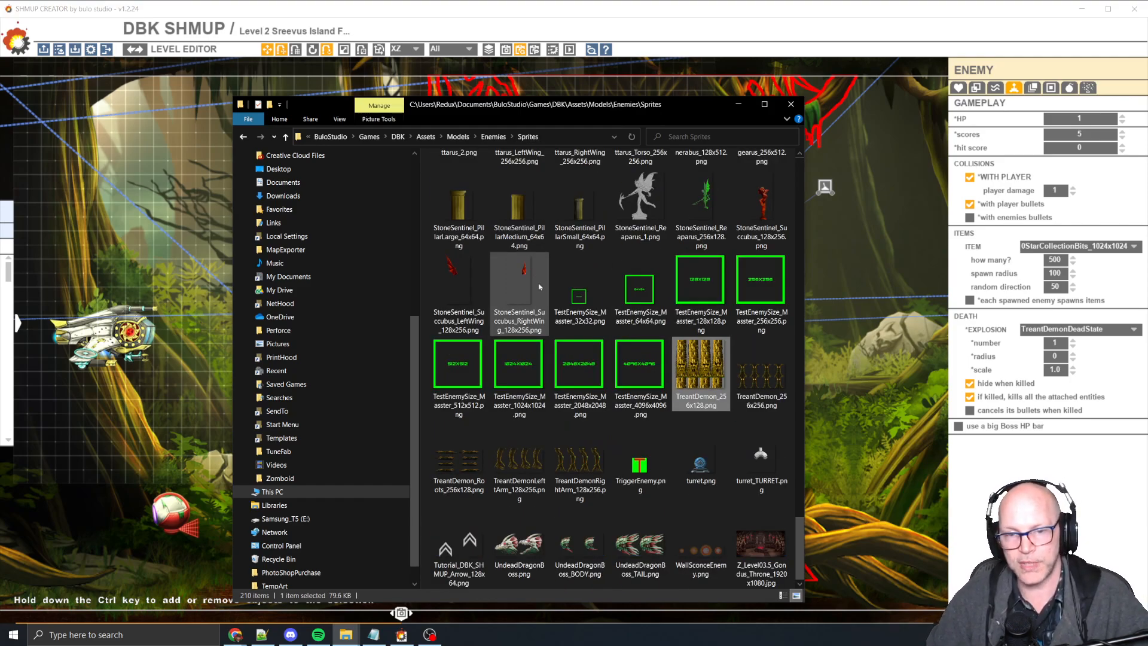
{"action": "left_click", "coordinate": [755, 389]}
{"action": "scroll", "coordinate": [754, 389], "scroll_direction": "up", "scroll_amount": 3}
{"action": "scroll", "coordinate": [754, 389], "scroll_direction": "down", "scroll_amount": 2}
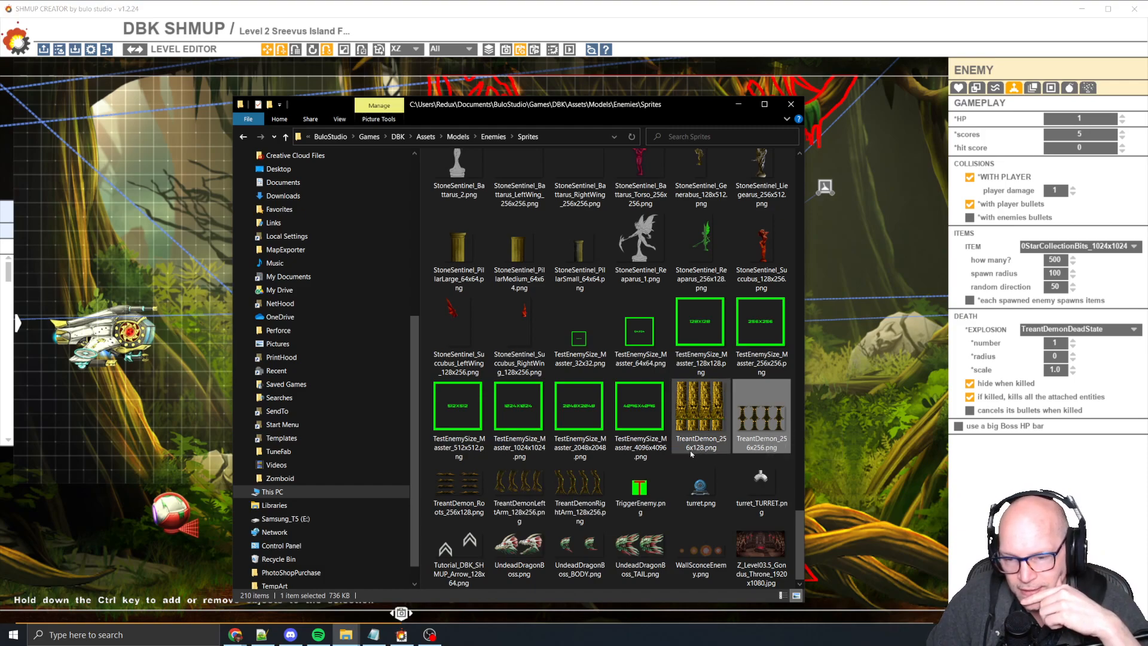
{"action": "scroll", "coordinate": [692, 454], "scroll_direction": "up", "scroll_amount": 5}
{"action": "scroll", "coordinate": [692, 454], "scroll_direction": "down", "scroll_amount": 5}
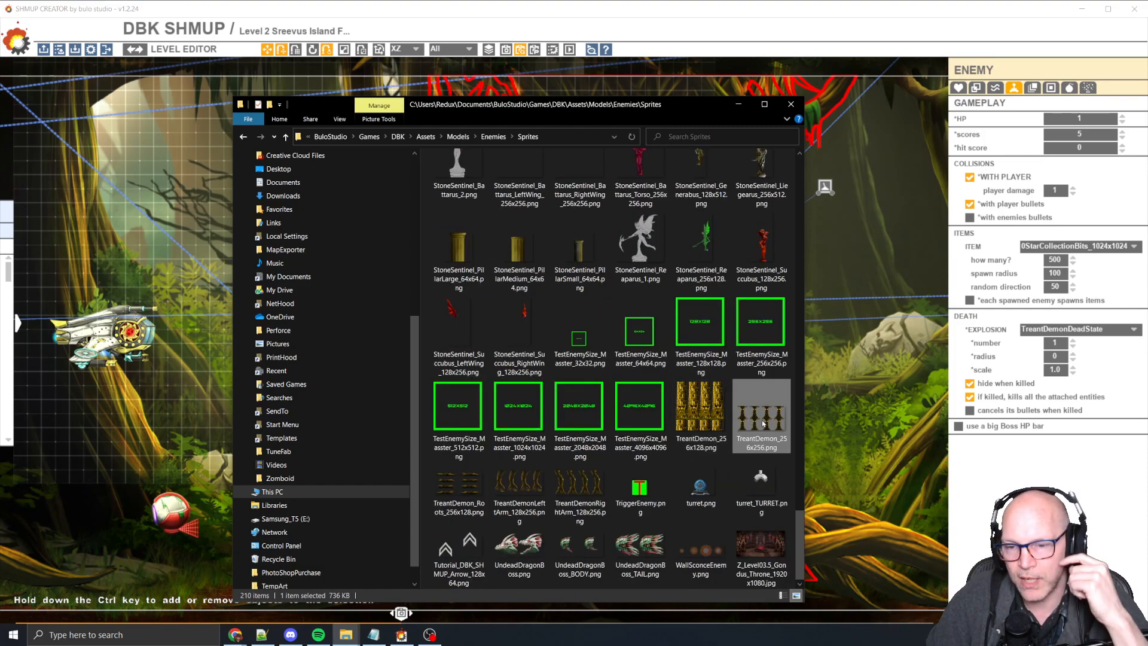
{"action": "double_click", "coordinate": [763, 423]}
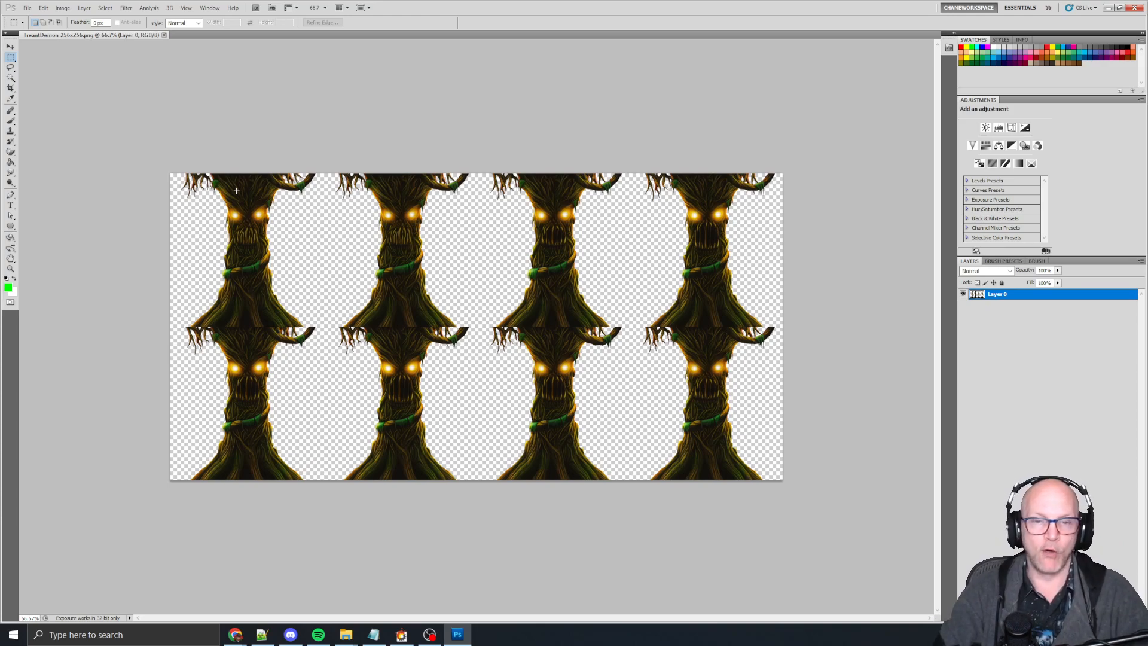
Check the sprite sheet's image size and outline its first tree frame with a rectangular selection.
{"action": "key", "text": "ctrl+alt+i"}
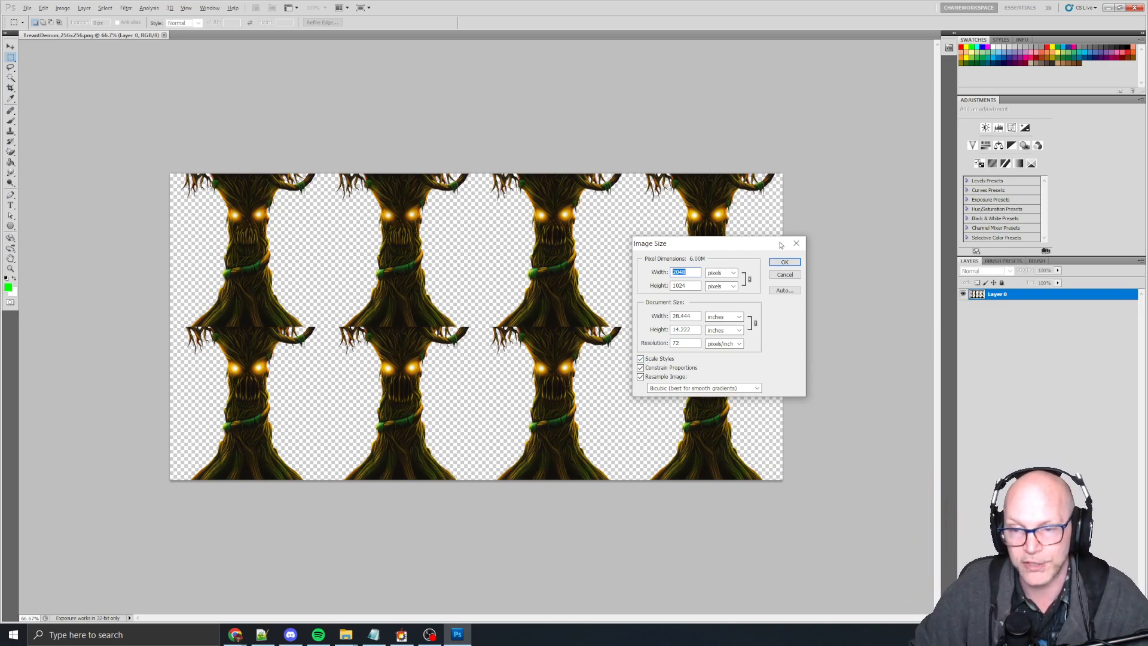
{"action": "left_click", "coordinate": [785, 263]}
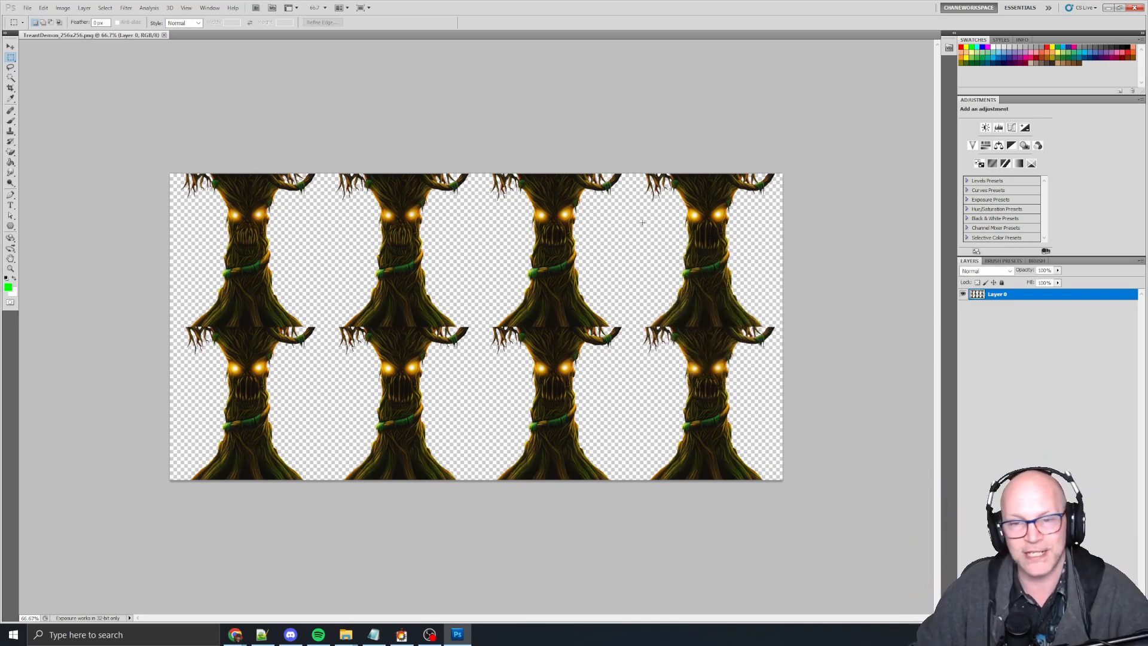
{"action": "left_click_drag", "start_coordinate": [171, 173], "coordinate": [338, 328]}
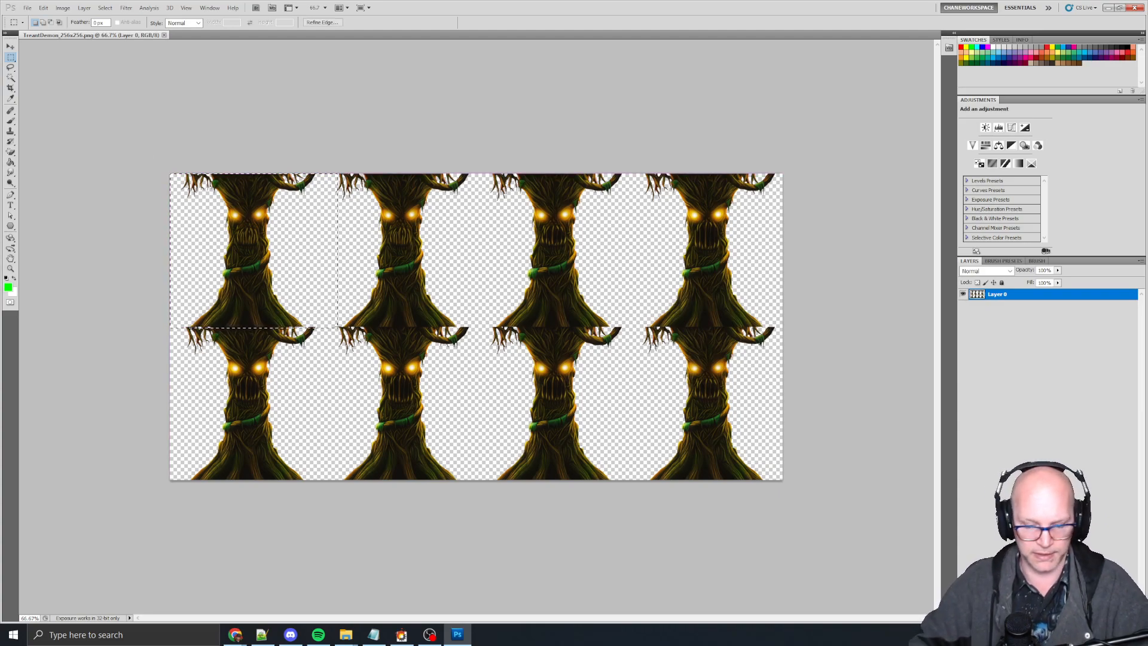
{"action": "left_click", "coordinate": [100, 119]}
{"action": "mouse_move", "coordinate": [110, 123]}
{"action": "left_mouse_down"}
{"action": "mouse_move", "coordinate": [339, 329]}
{"action": "mouse_move", "coordinate": [286, 291]}
{"action": "left_mouse_up"}
Crop the sheet to the first tree frame and check the cropped image's size.
{"action": "key", "text": "c"}
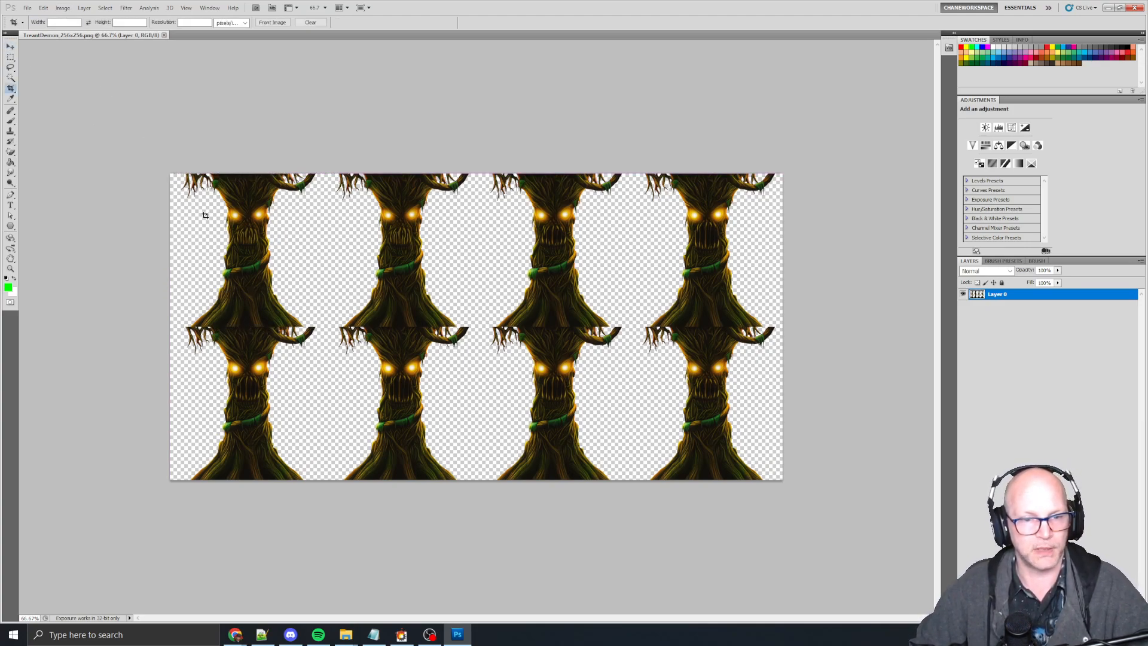
{"action": "left_click_drag", "start_coordinate": [172, 175], "coordinate": [336, 329]}
{"action": "key", "text": "Return"}
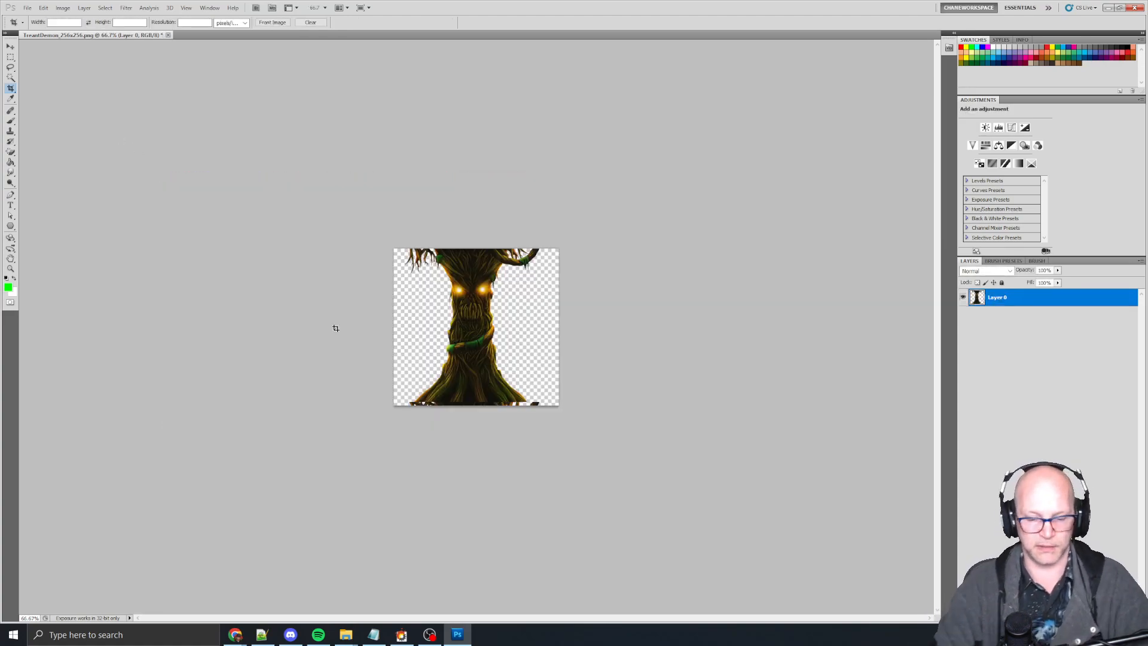
{"action": "key", "text": "ctrl+alt+i"}
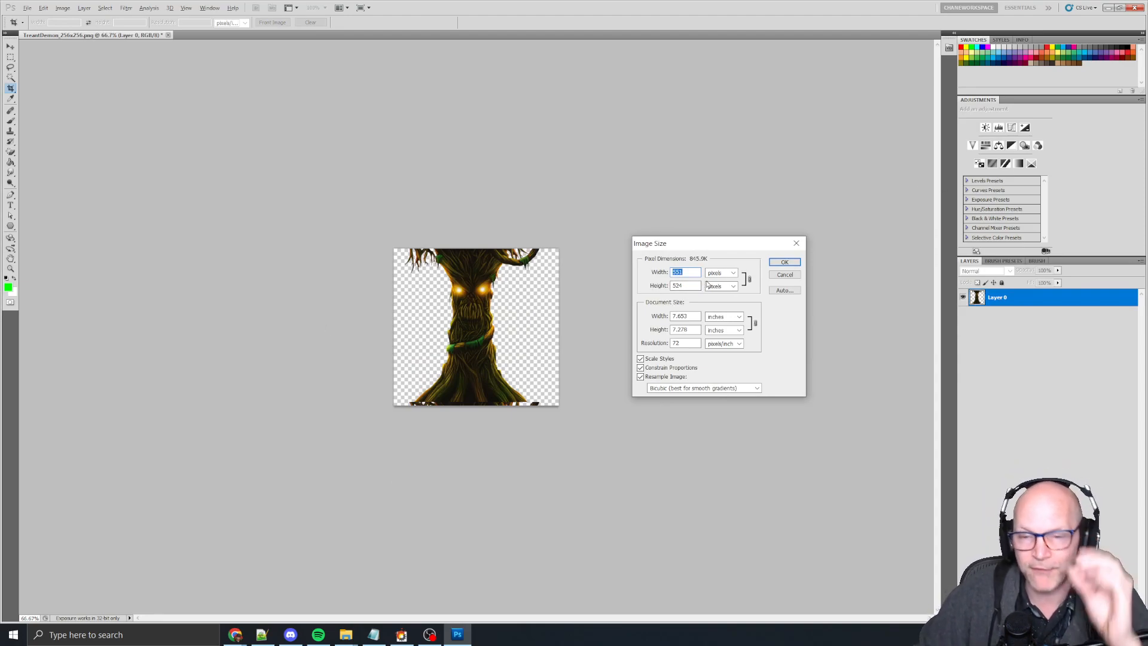
{"action": "key", "text": "Escape"}
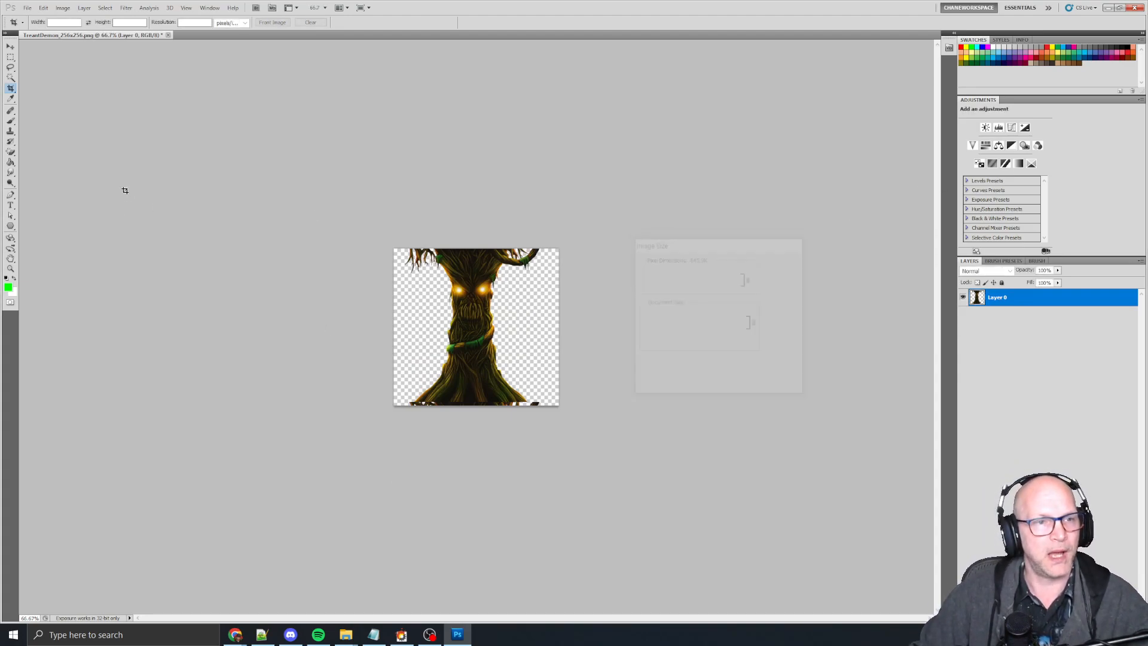
Close the cropped sprite without saving and open the game's Assets\Particles folder in File Explorer.
{"action": "key", "text": "ctrl+w"}
{"action": "key", "text": "Tab"}
{"action": "key", "text": "Return"}
{"action": "key", "text": "alt+Tab"}
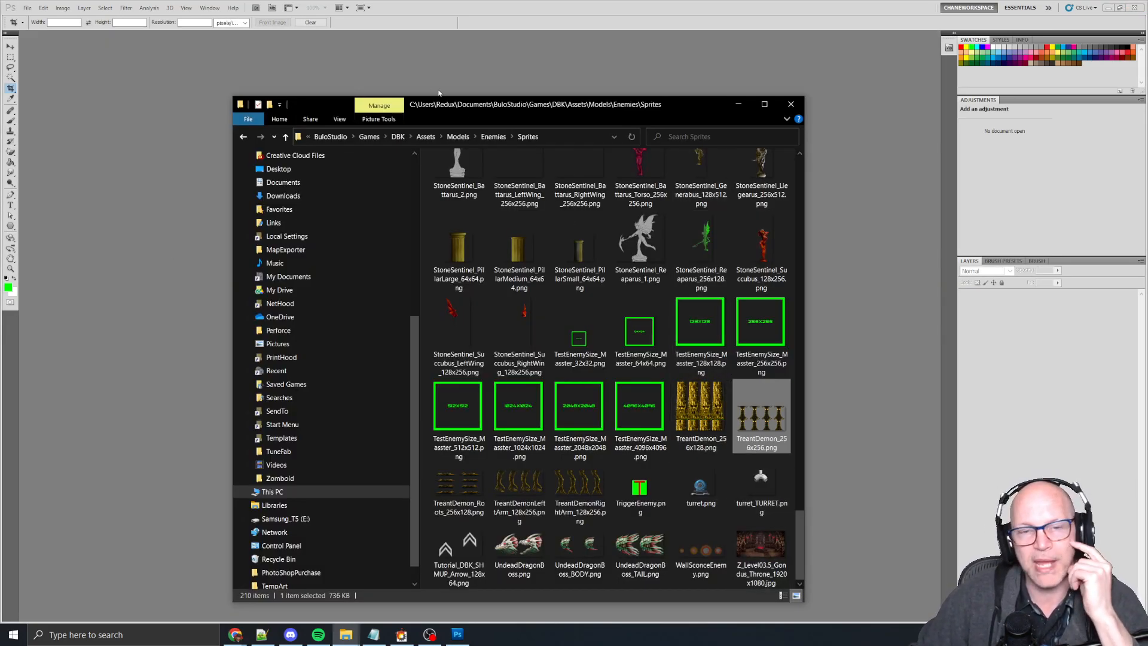
{"action": "scroll", "coordinate": [549, 209], "scroll_direction": "up", "scroll_amount": 20}
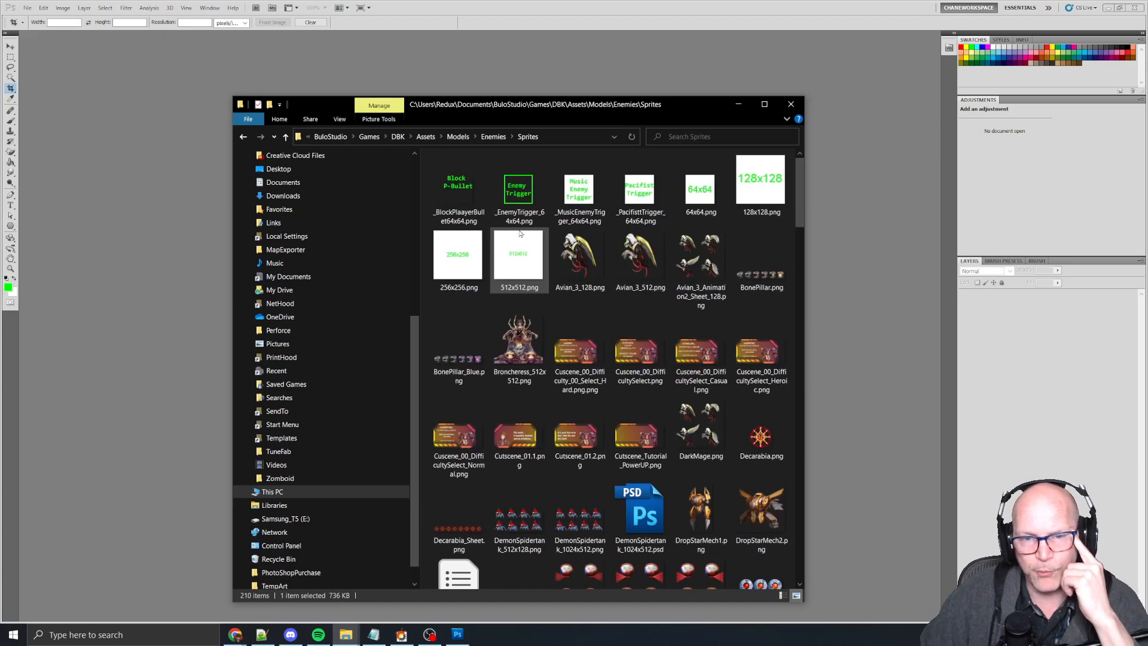
{"action": "left_click", "coordinate": [491, 137]}
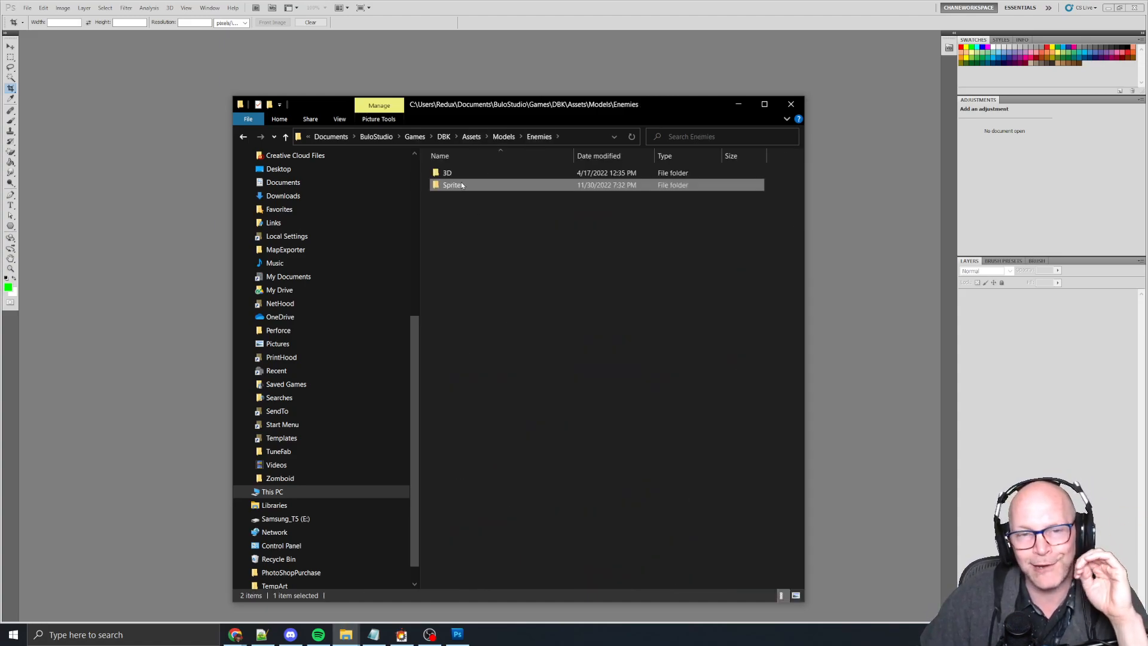
{"action": "left_click", "coordinate": [502, 137]}
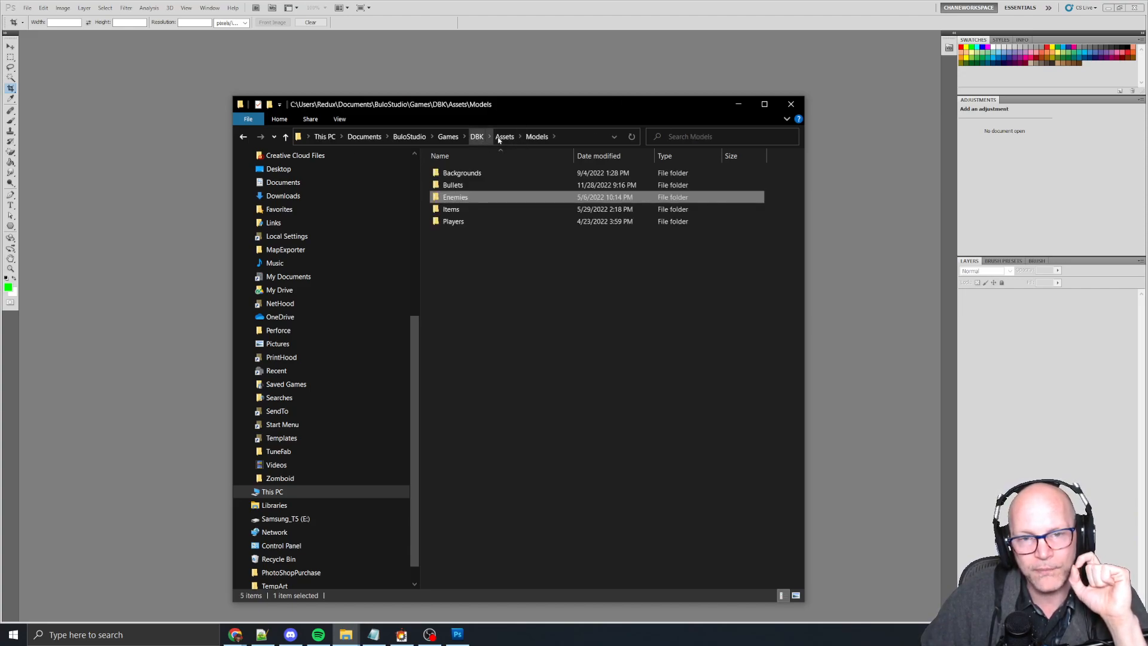
{"action": "left_click", "coordinate": [498, 138]}
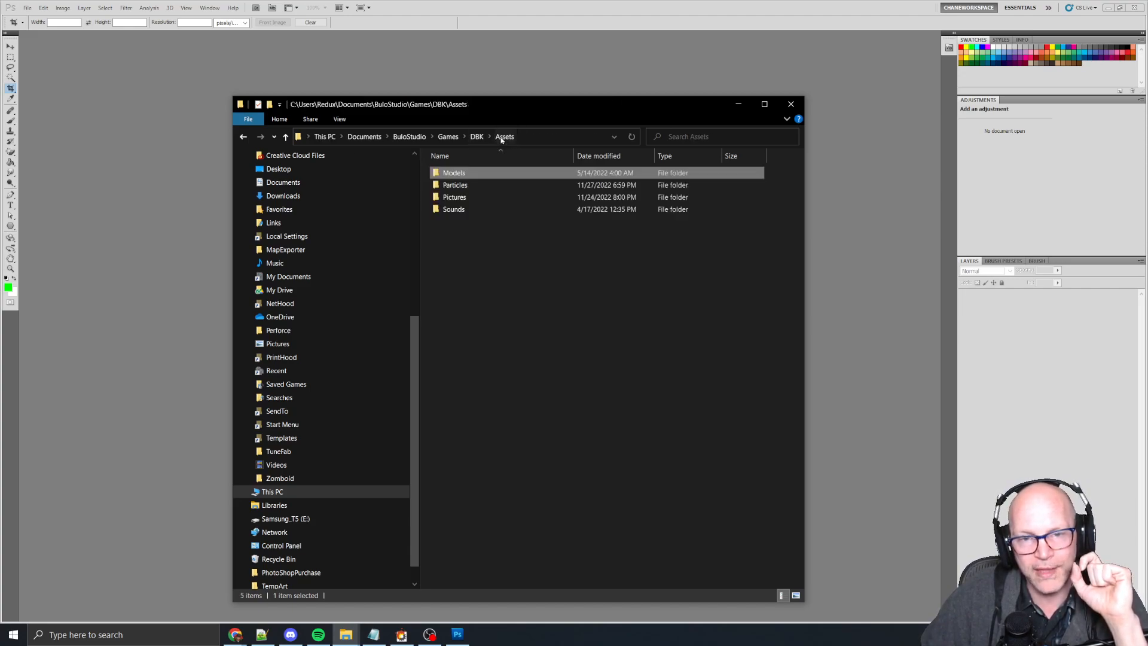
{"action": "double_click", "coordinate": [474, 188]}
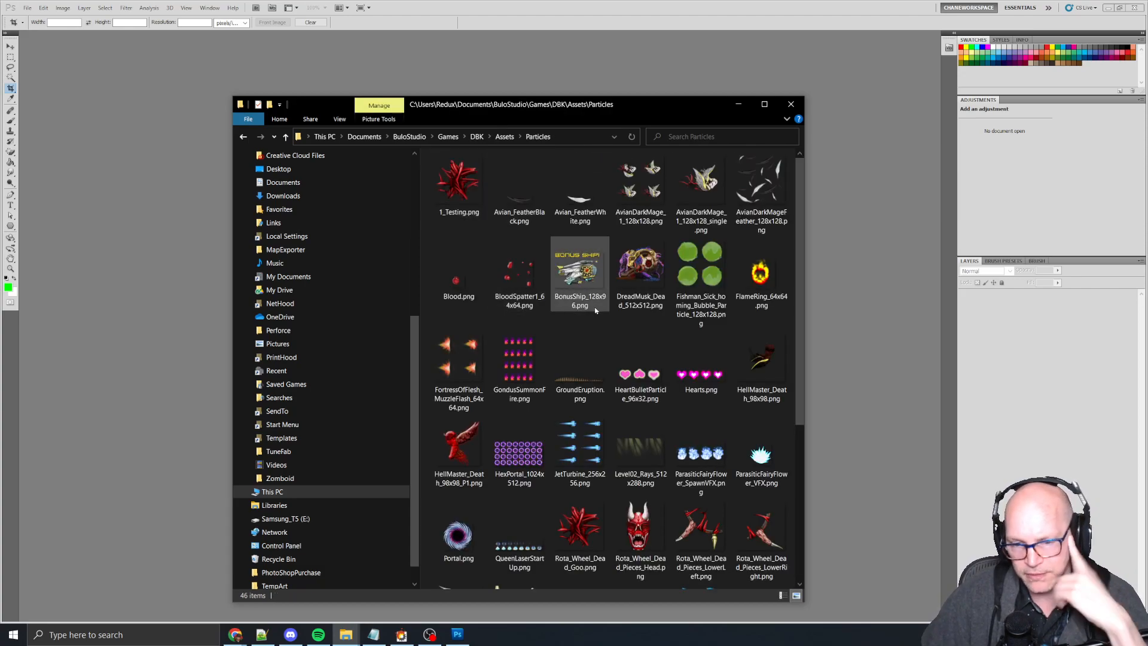
Find TreantDemon_Dead_1024x1024.png in the Particles folder and open it in Photoshop.
{"action": "left_click", "coordinate": [570, 281]}
{"action": "key", "text": "t"}
{"action": "key", "text": "t"}
{"action": "key", "text": "t"}
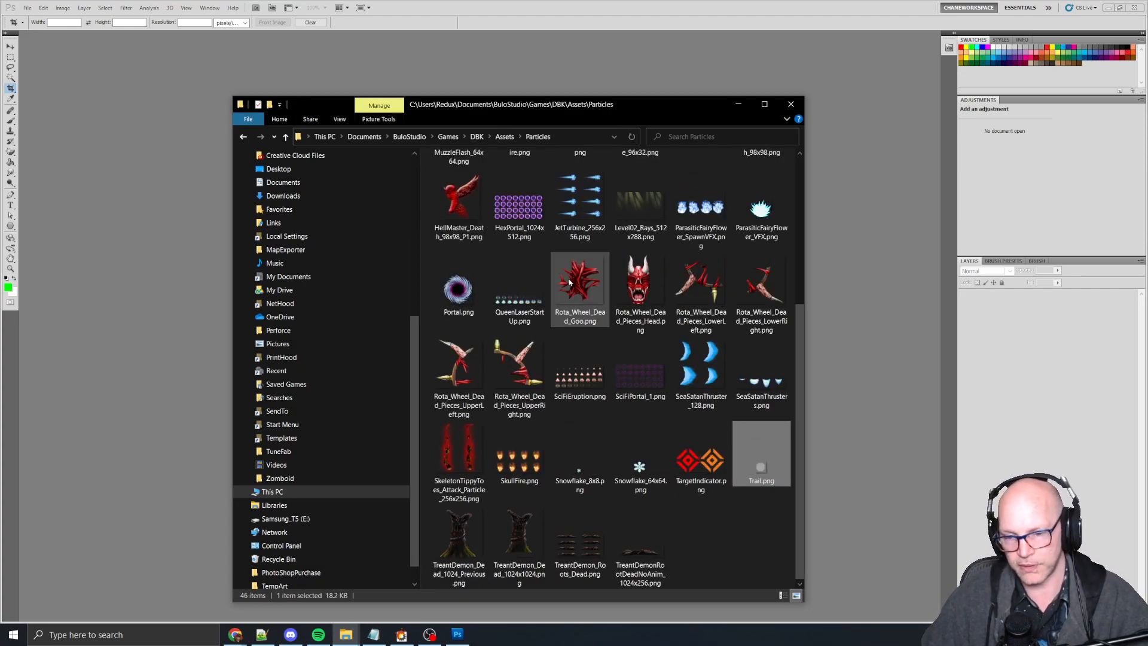
{"action": "left_click", "coordinate": [526, 539]}
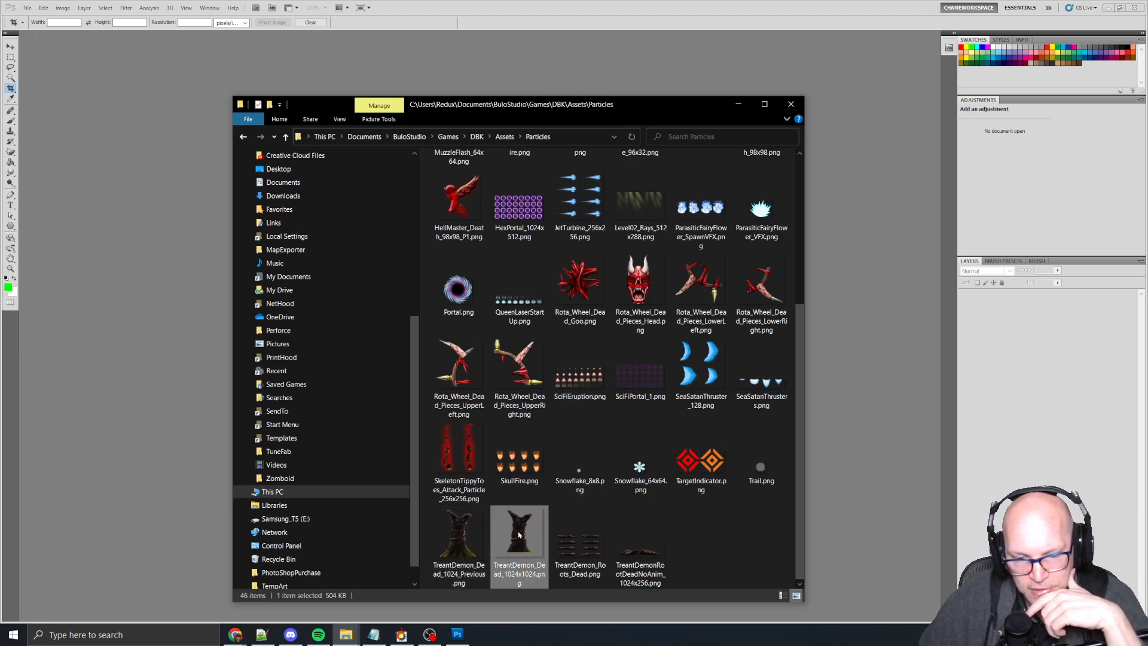
{"action": "double_click", "coordinate": [519, 534]}
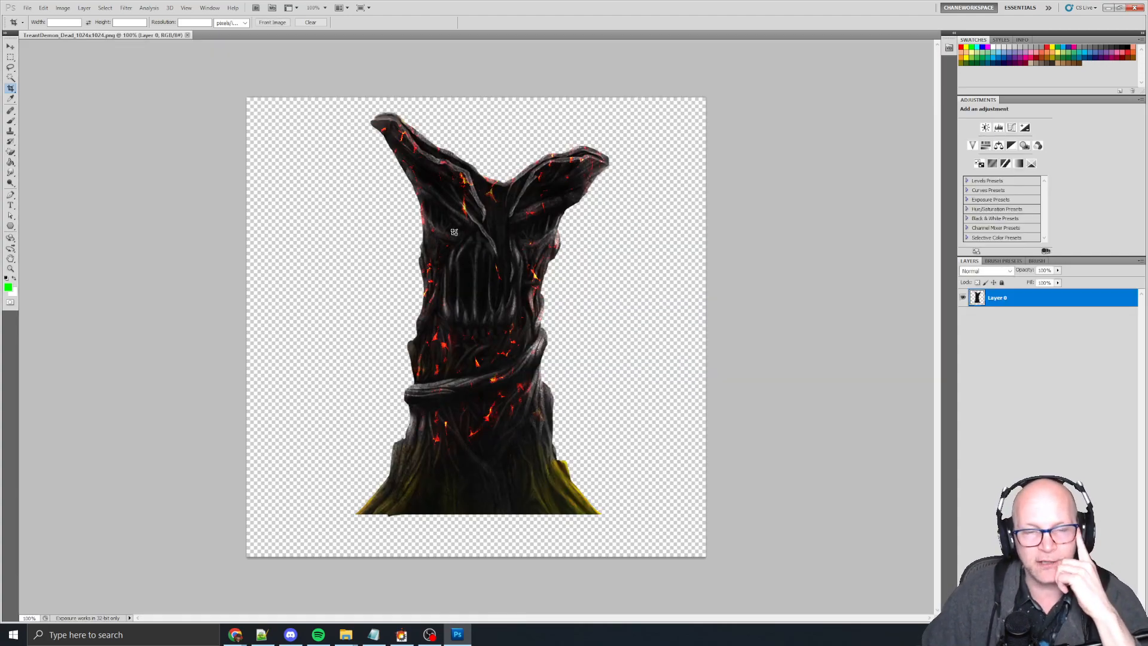
Check the dead tree sprite's image size, close the file and return to the Particles folder.
{"action": "key", "text": "ctrl+alt+i"}
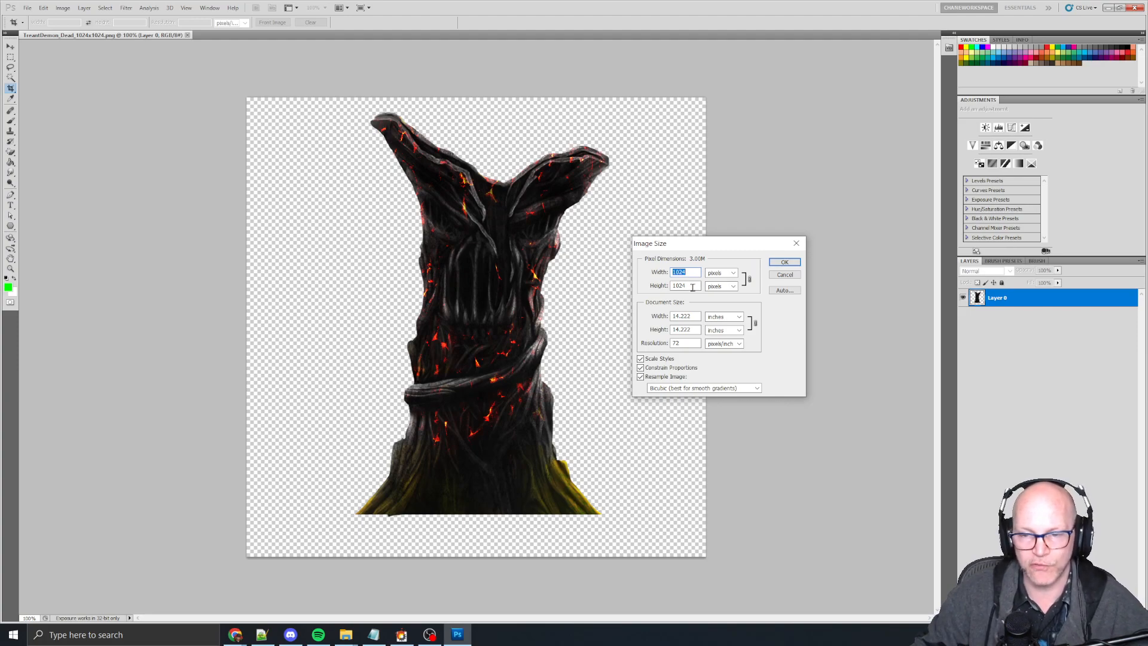
{"action": "key", "text": "Escape"}
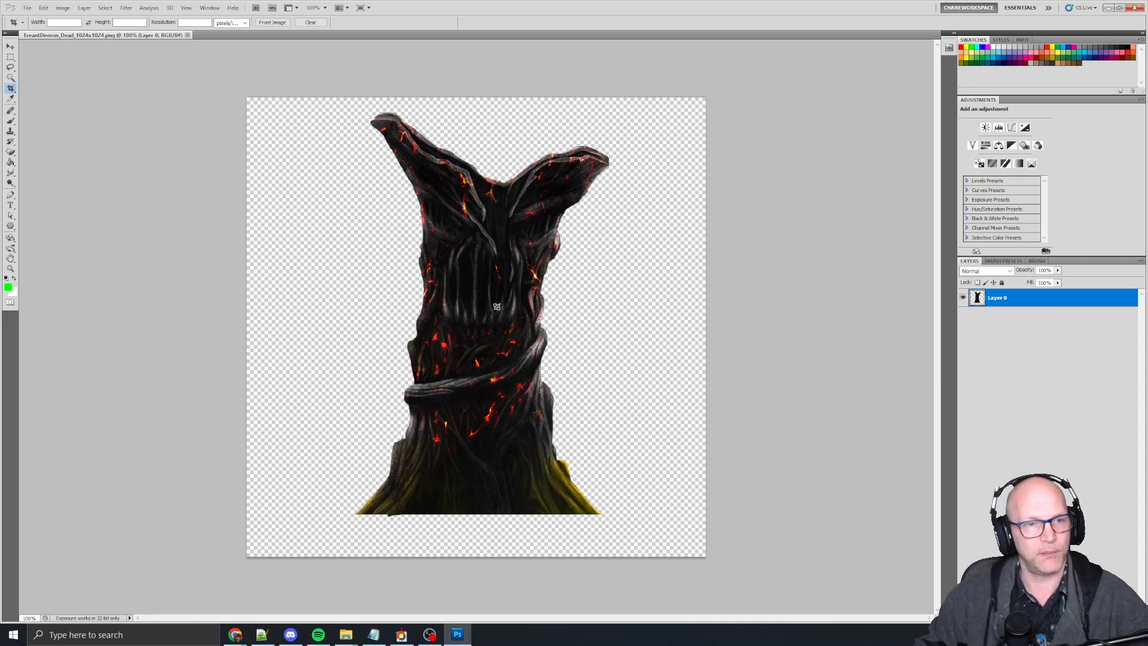
{"action": "key", "text": "ctrl+w"}
{"action": "key", "text": "alt+Tab"}
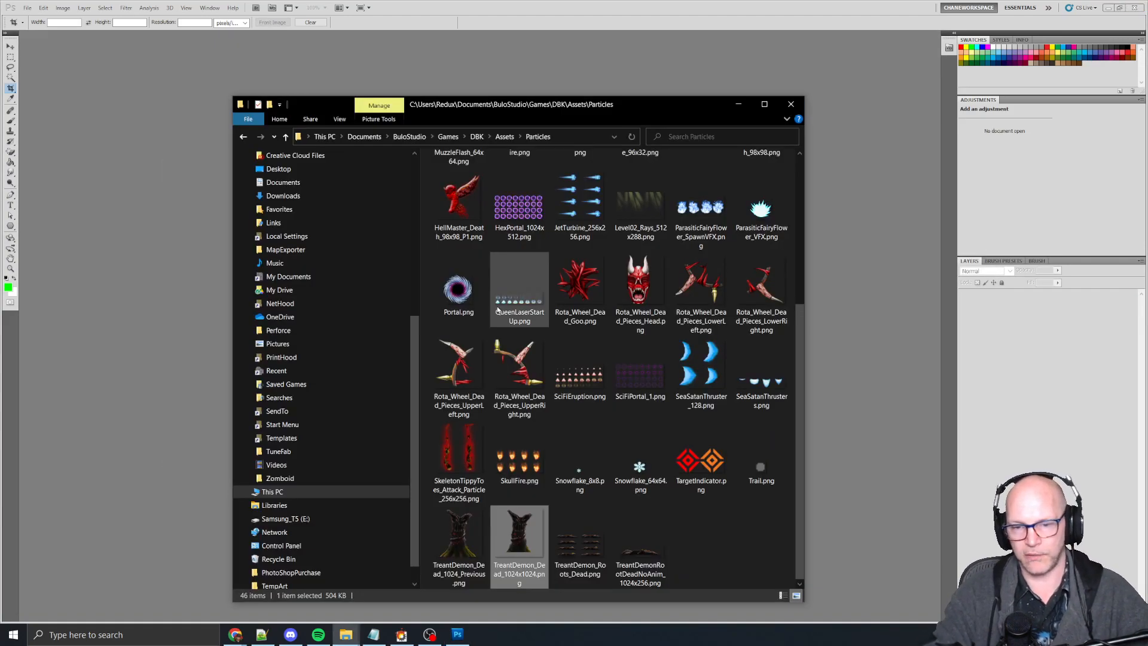
Open TreantDemon_Roots_Dead.png in Photoshop and check the image size of the roots sheet.
{"action": "double_click", "coordinate": [580, 541]}
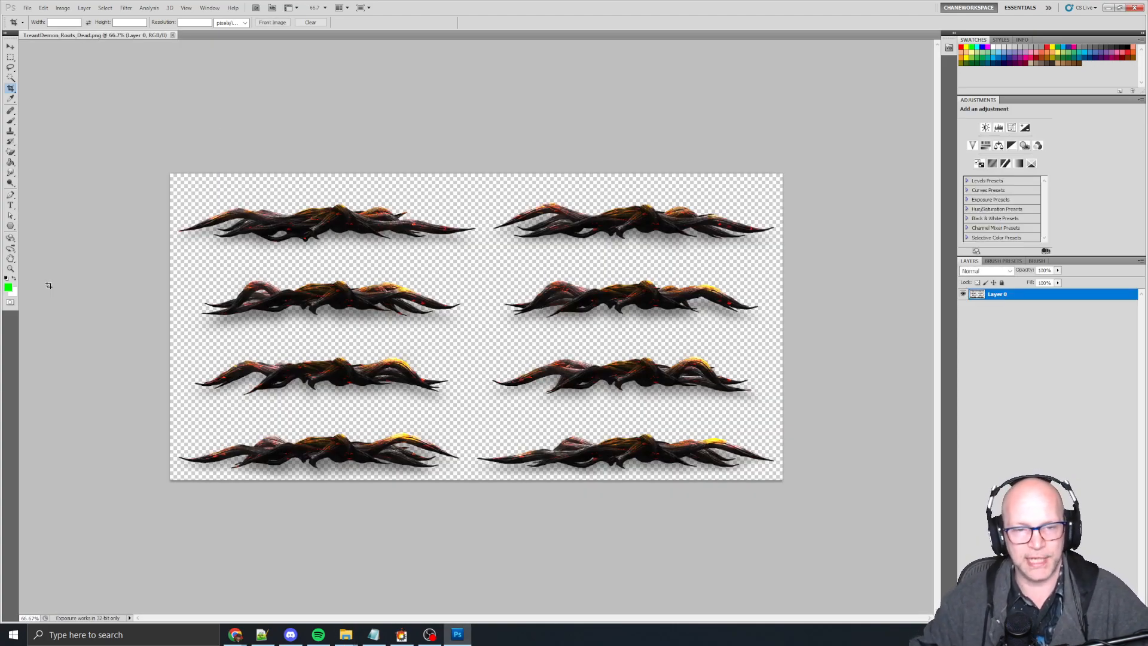
{"action": "key", "text": "ctrl+alt+i"}
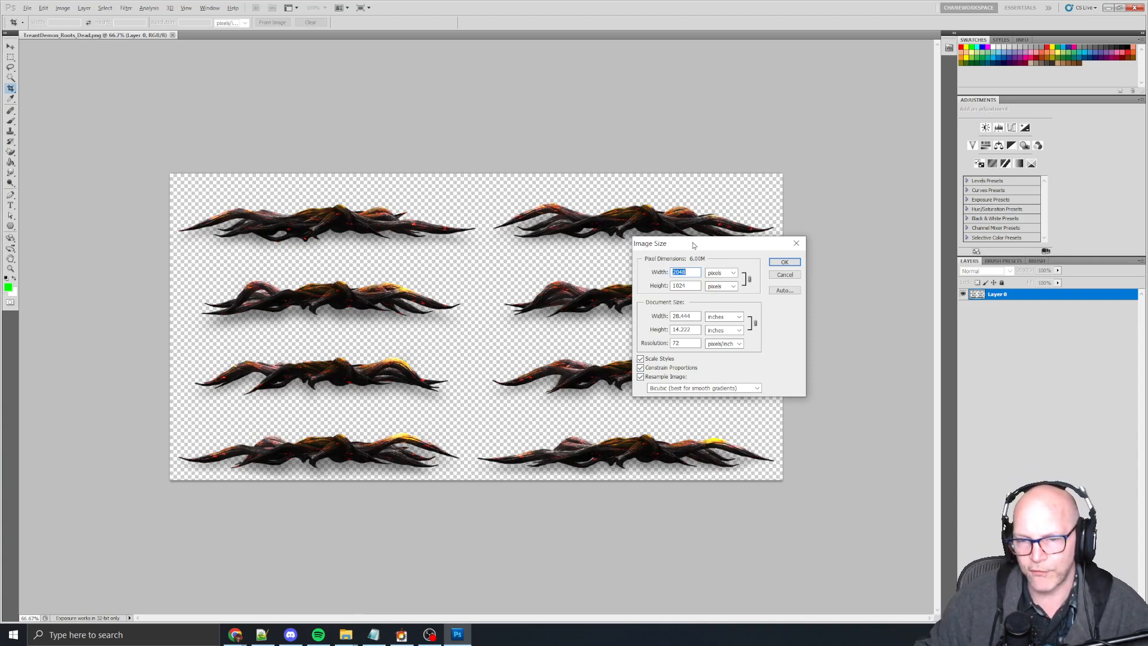
{"action": "key", "text": "Escape"}
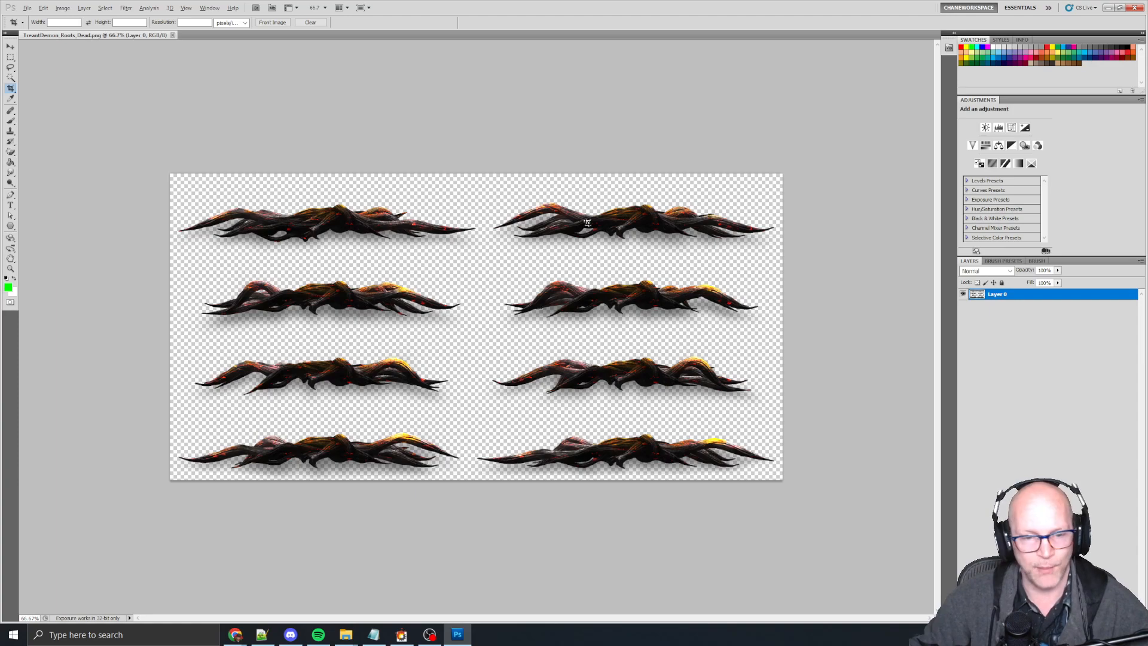
Switch back to SHMUP Creator and open the particle system editor in the game editor.
{"action": "key", "text": "v"}
{"action": "key", "text": "alt+Tab"}
{"action": "key", "text": "alt+Tab"}
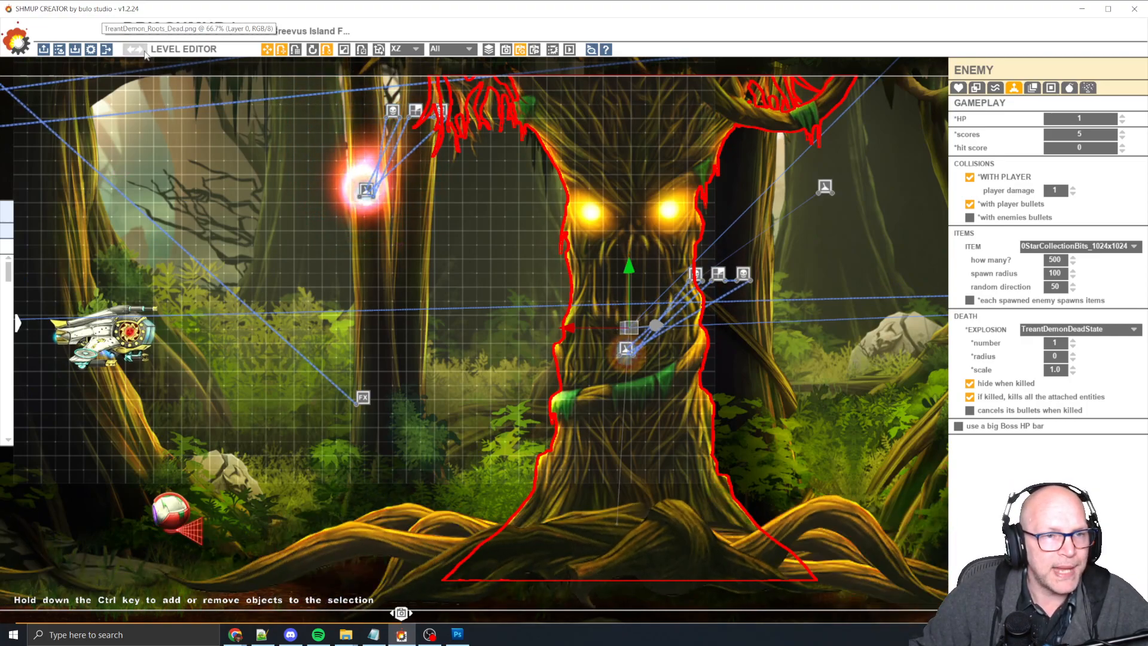
{"action": "left_click", "coordinate": [136, 50]}
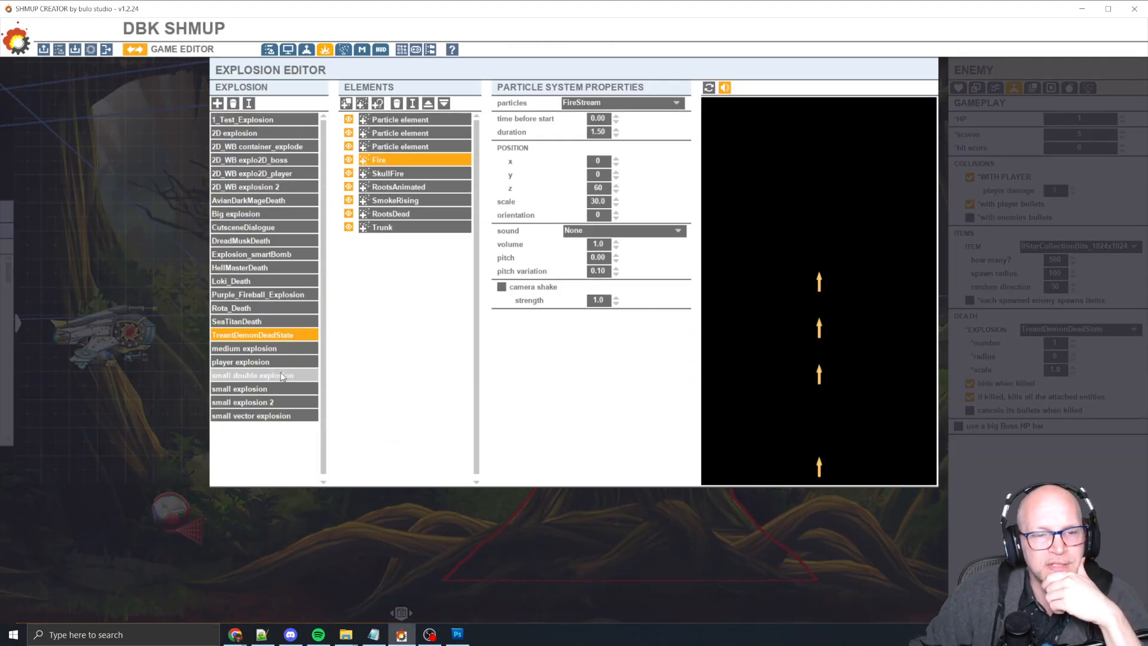
{"action": "left_click", "coordinate": [345, 51]}
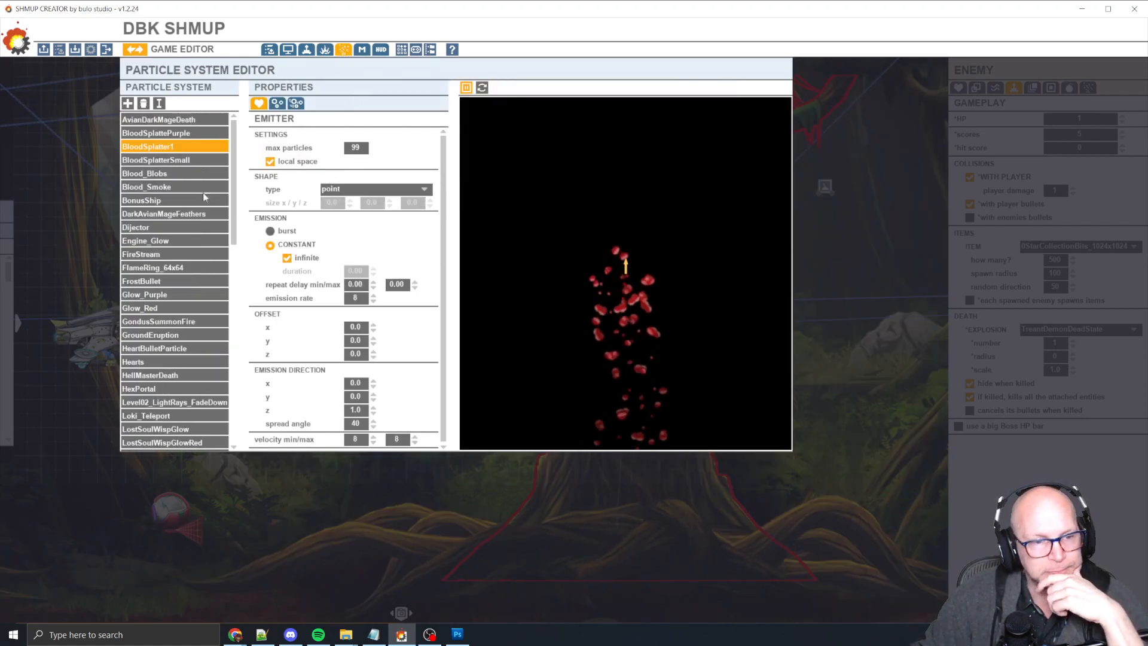
Find the TreantDemonDead particle system in the list and select it to show its emitter properties.
{"action": "scroll", "coordinate": [235, 231], "scroll_direction": "down", "scroll_amount": 2}
{"action": "left_click_drag", "start_coordinate": [235, 231], "coordinate": [254, 343]}
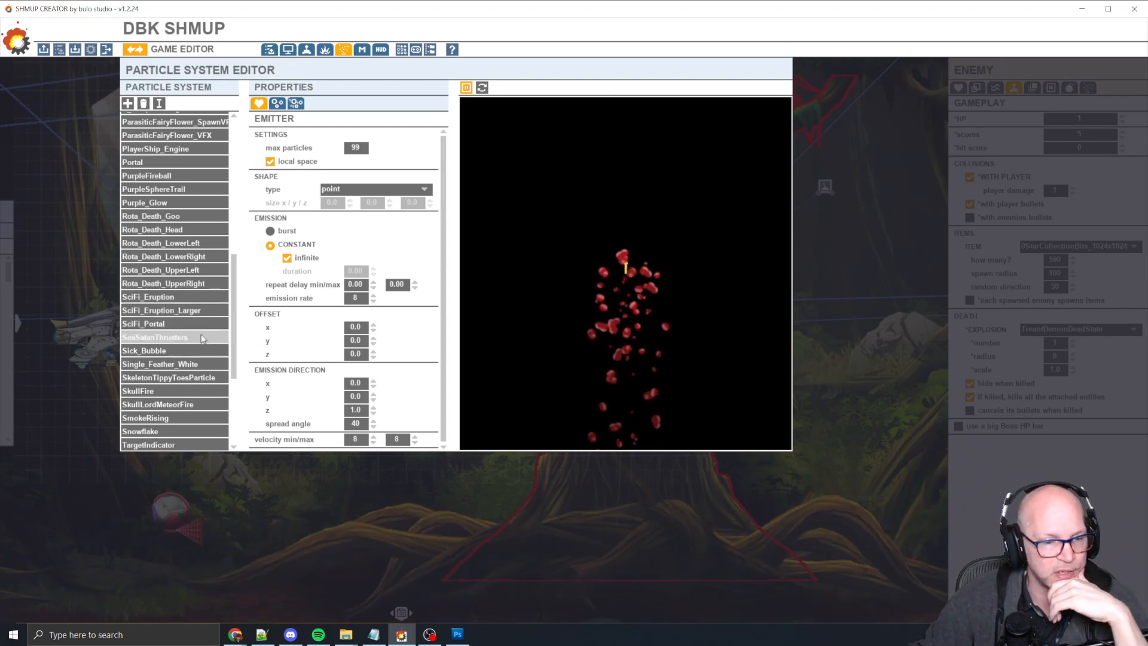
{"action": "scroll", "coordinate": [146, 297], "scroll_direction": "down", "scroll_amount": 5}
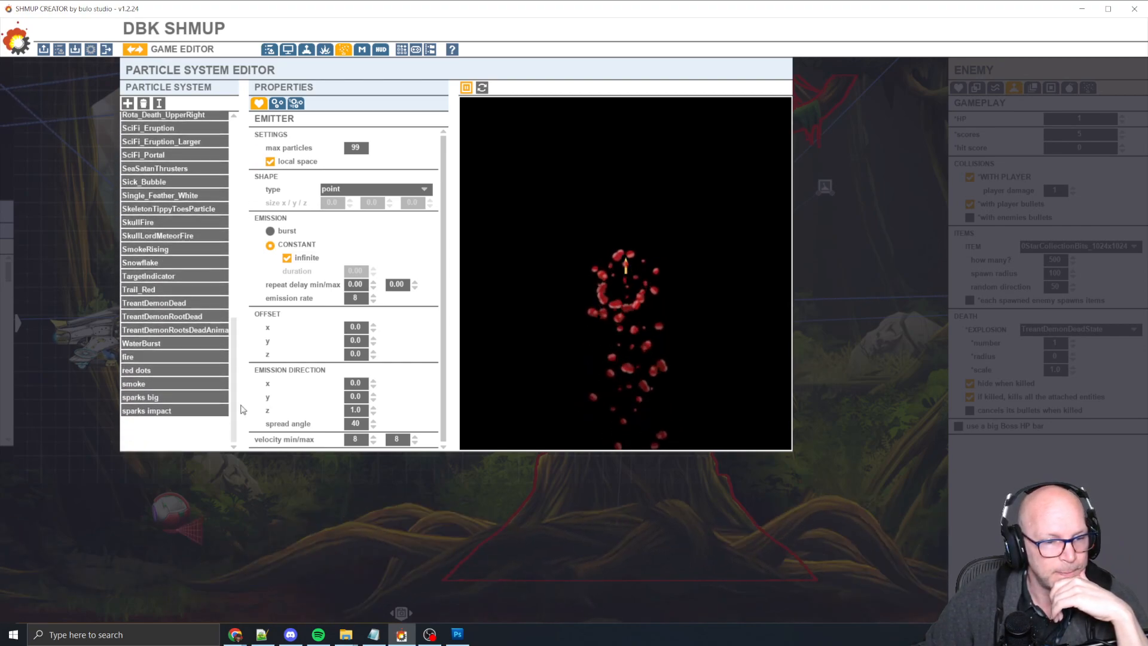
{"action": "left_click", "coordinate": [173, 307]}
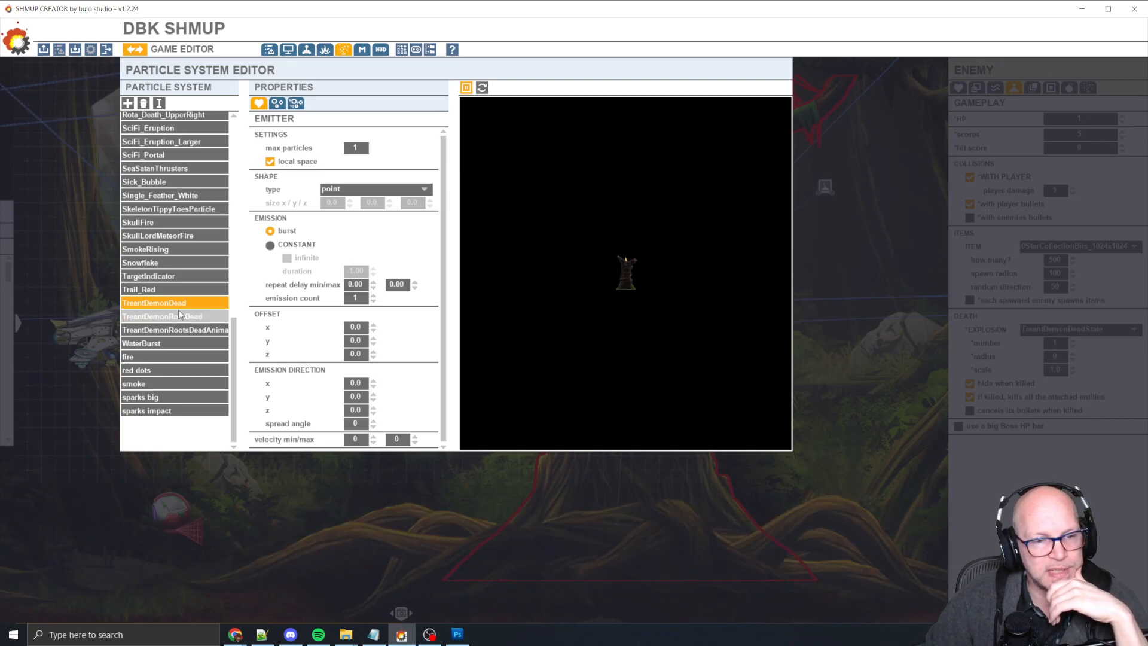
Compare the previews of the TreantDemonDead, TreantDemonRootDead and animated dead roots particle systems, ending on the animated roots.
{"action": "left_click", "coordinate": [184, 318]}
{"action": "left_click", "coordinate": [192, 328]}
{"action": "left_click", "coordinate": [189, 306]}
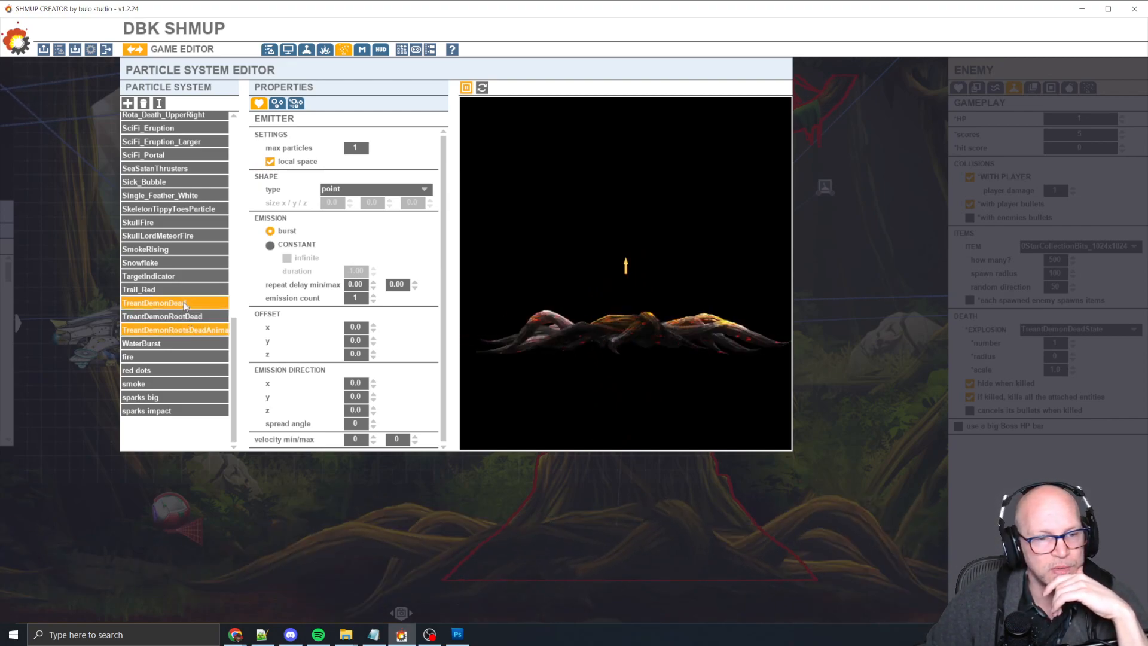
{"action": "left_click", "coordinate": [193, 319]}
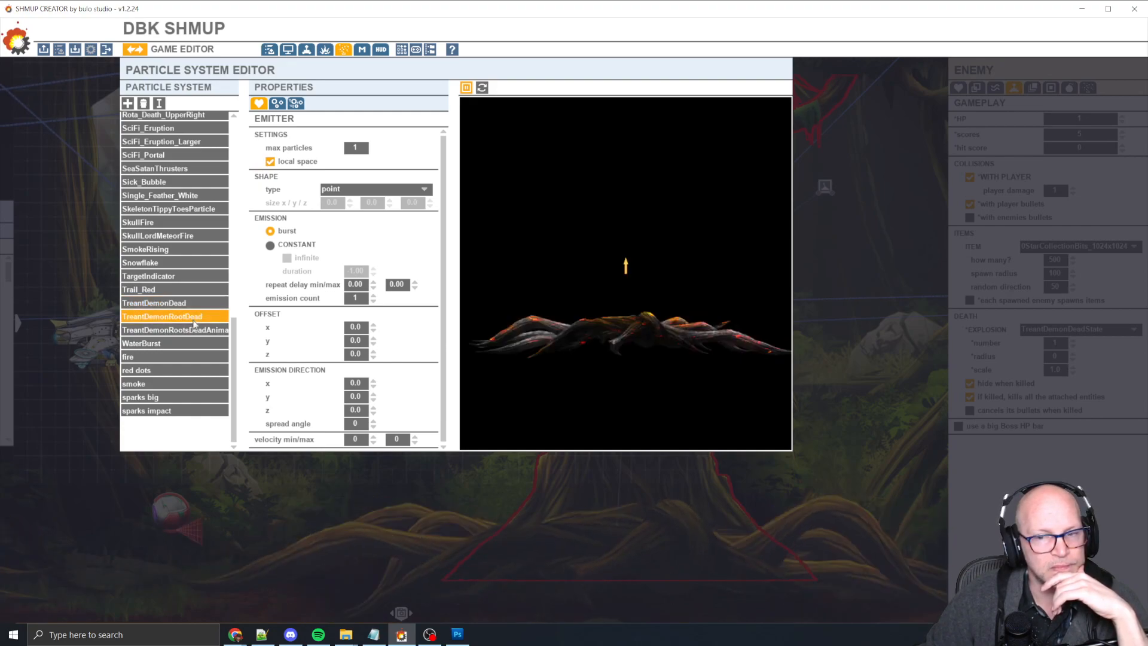
{"action": "left_click", "coordinate": [197, 329]}
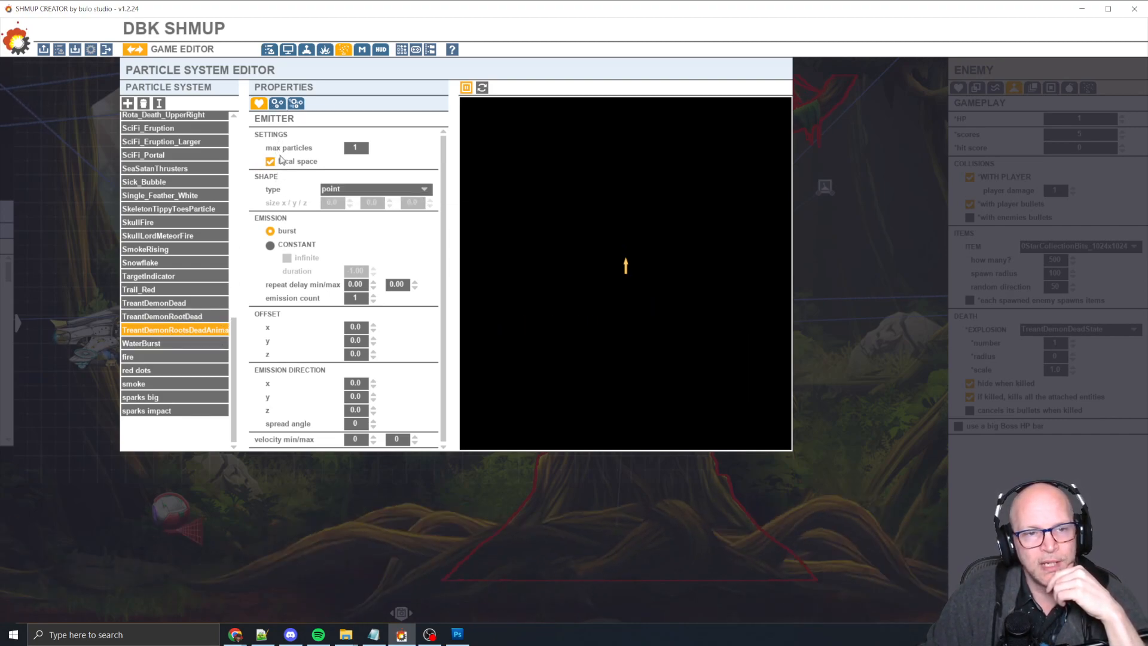
Review the animated roots' max particles, repeat delay and emission count, and replay the particle preview.
{"action": "left_click", "coordinate": [357, 148]}
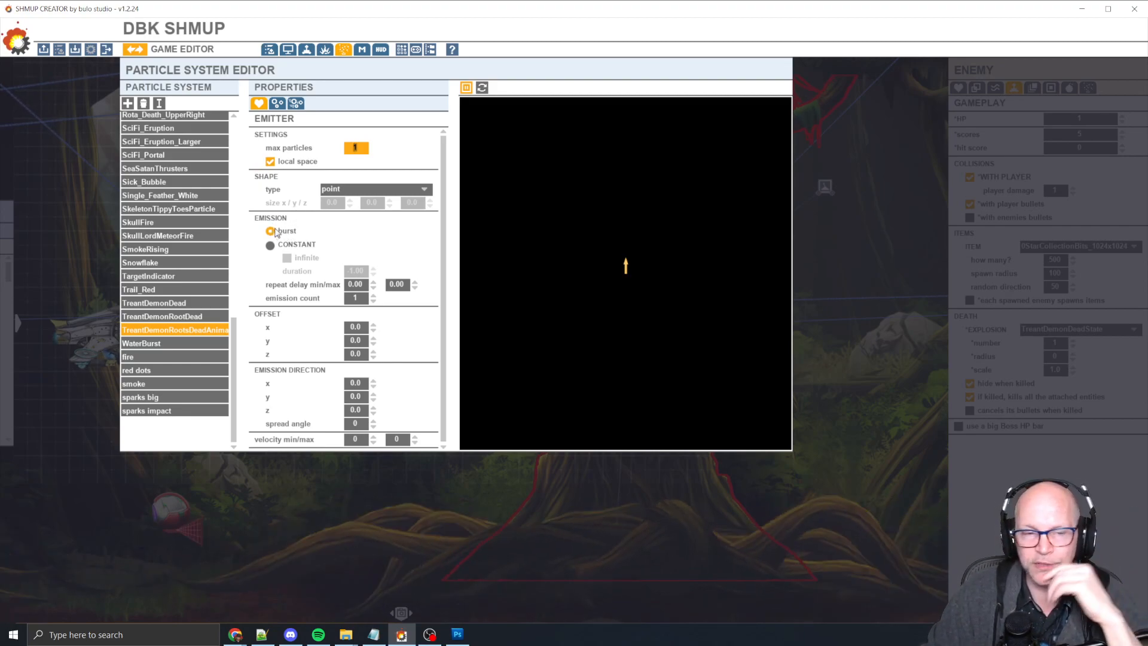
{"action": "left_click", "coordinate": [347, 284]}
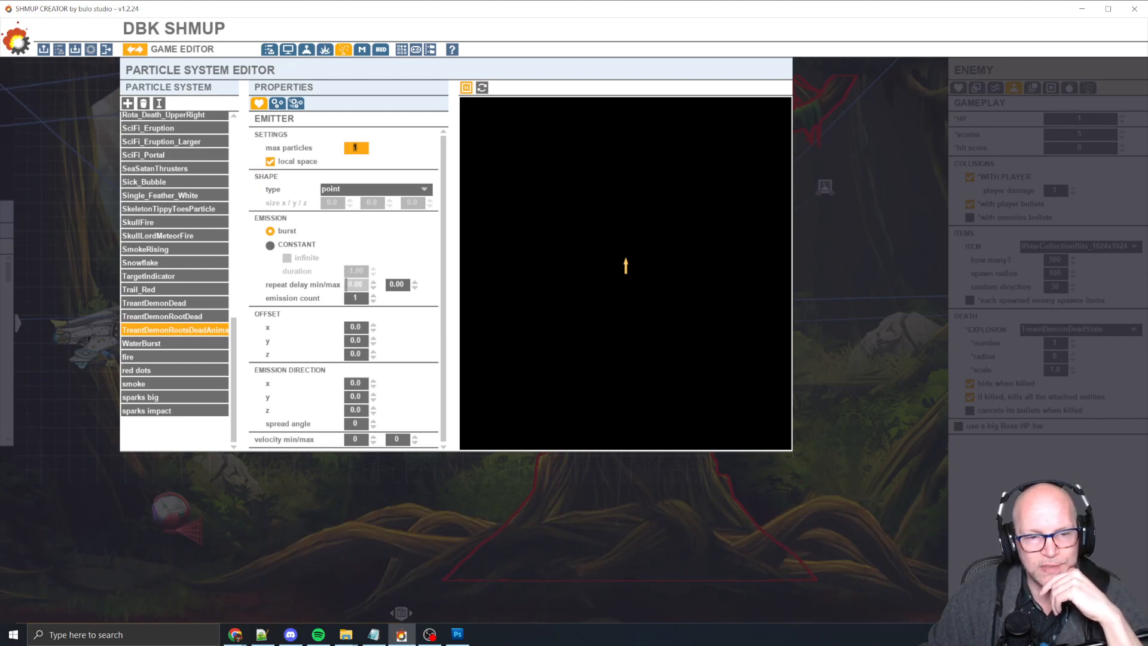
{"action": "left_click", "coordinate": [355, 298]}
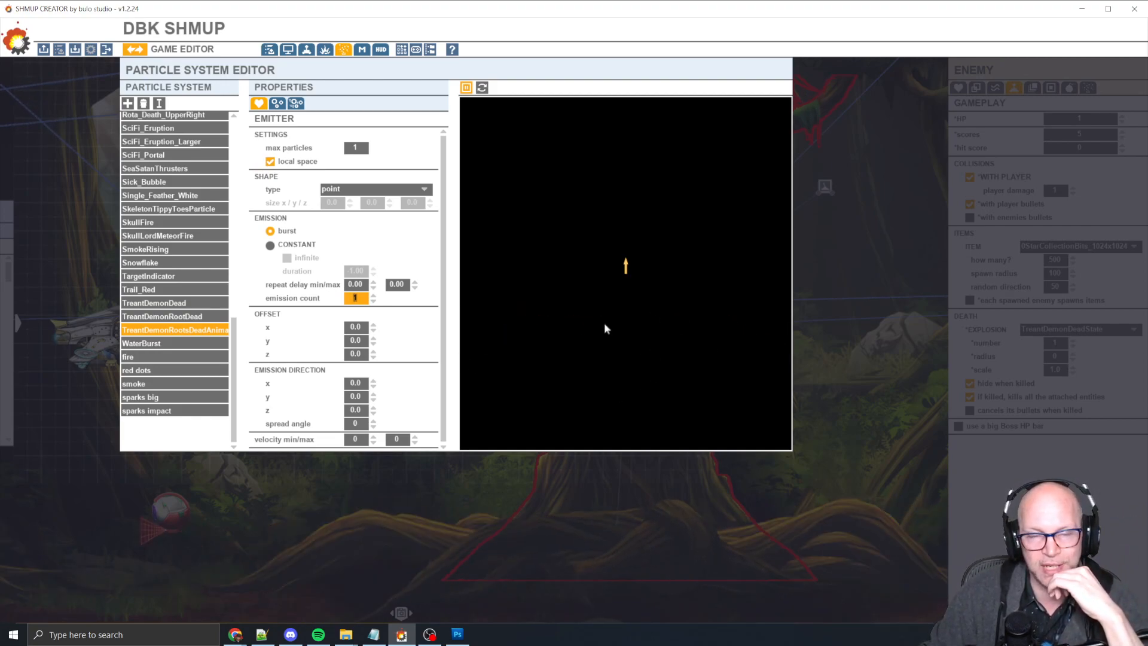
{"action": "left_click", "coordinate": [482, 88]}
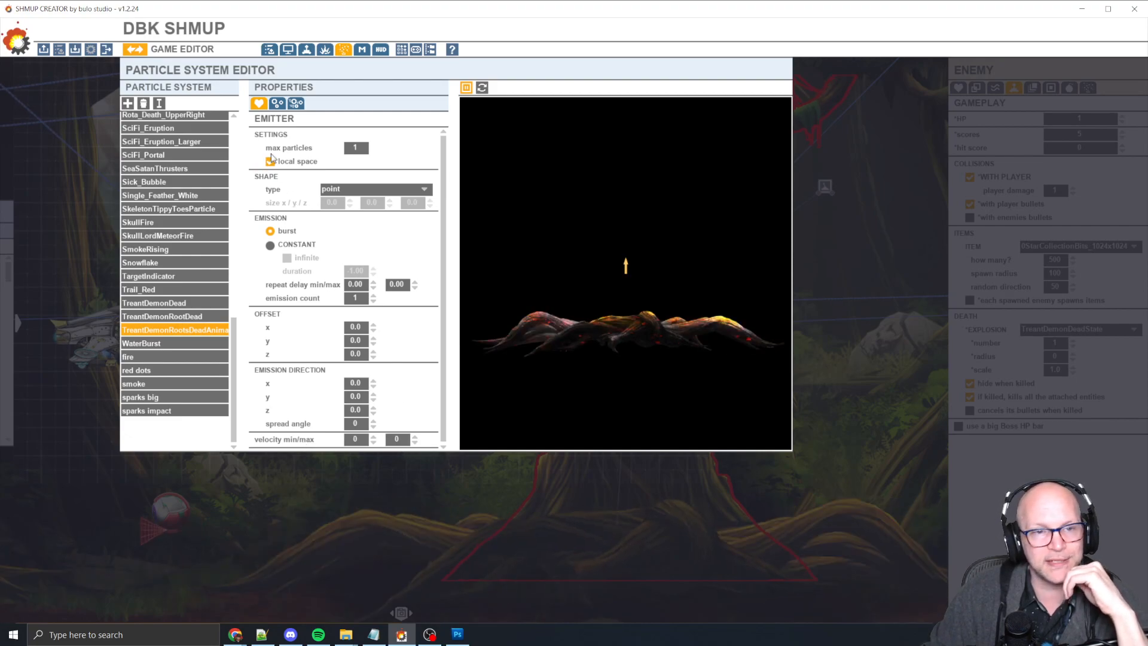
Review the animated roots' particle properties, including animation duration, geometry size and minimum life.
{"action": "left_click", "coordinate": [277, 103]}
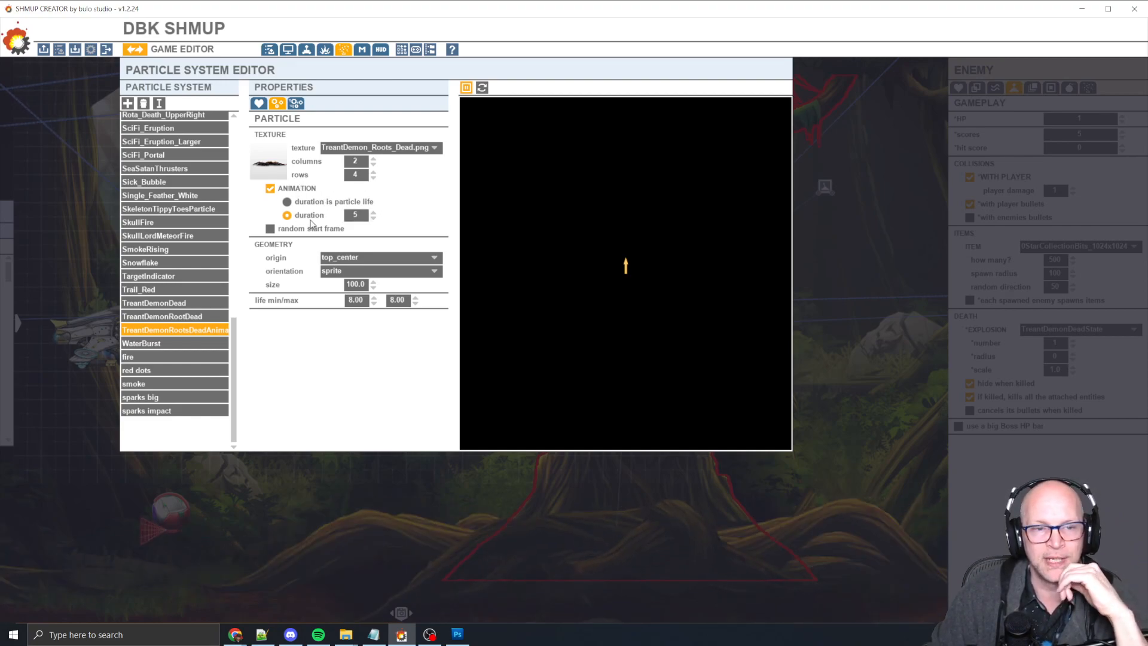
{"action": "left_click", "coordinate": [356, 216]}
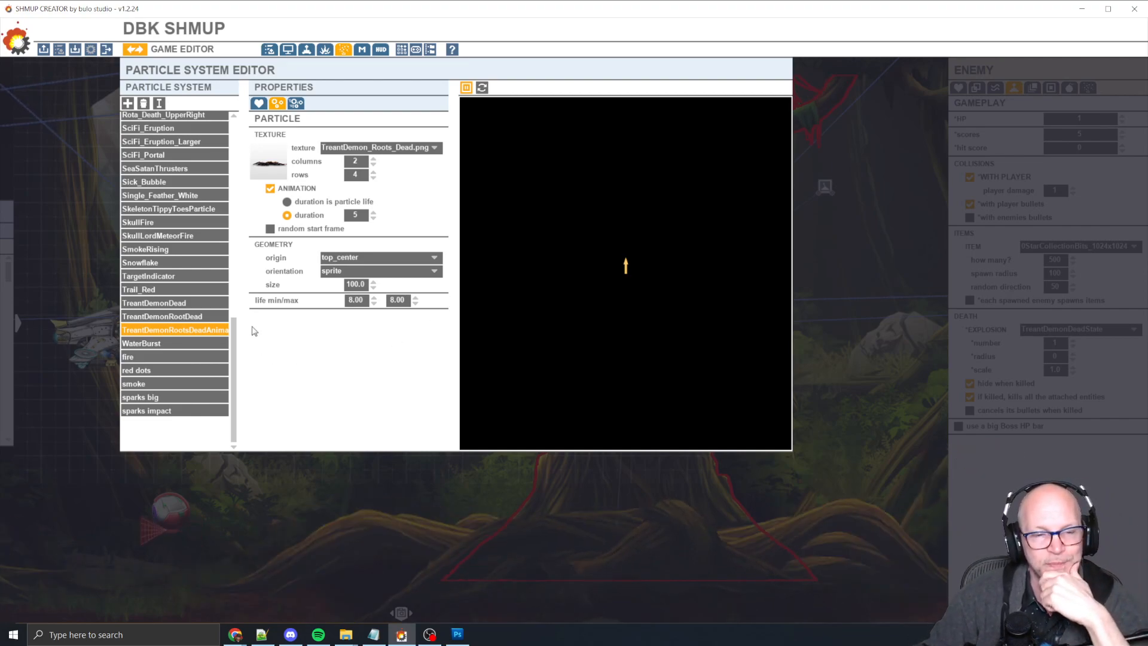
{"action": "left_click", "coordinate": [358, 285]}
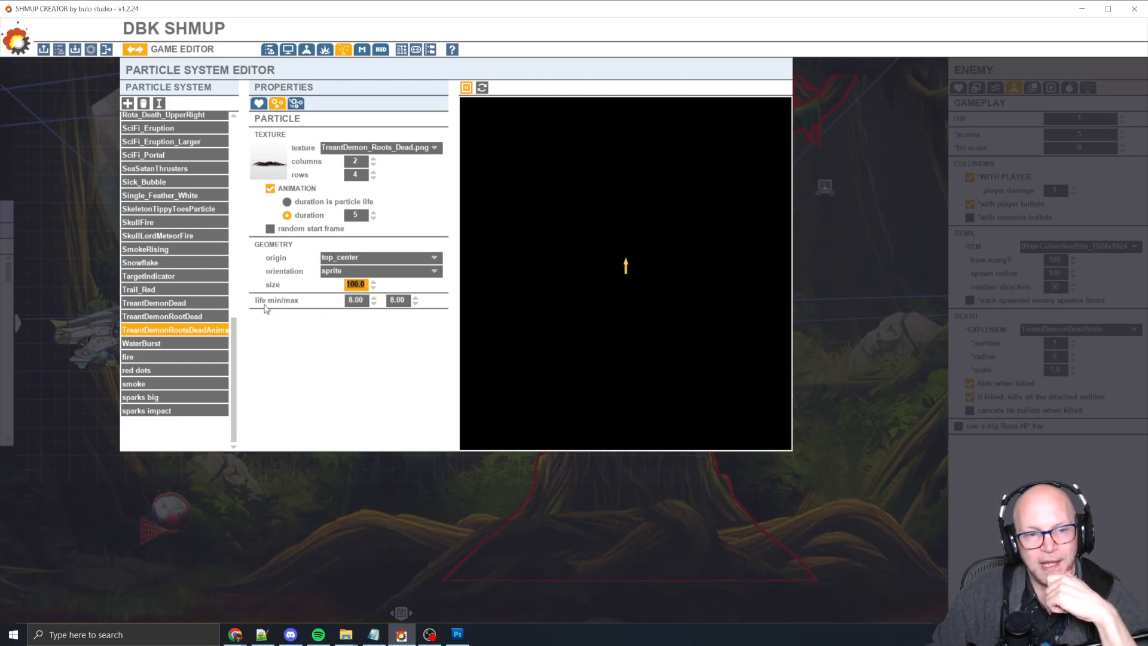
{"action": "left_click", "coordinate": [366, 300]}
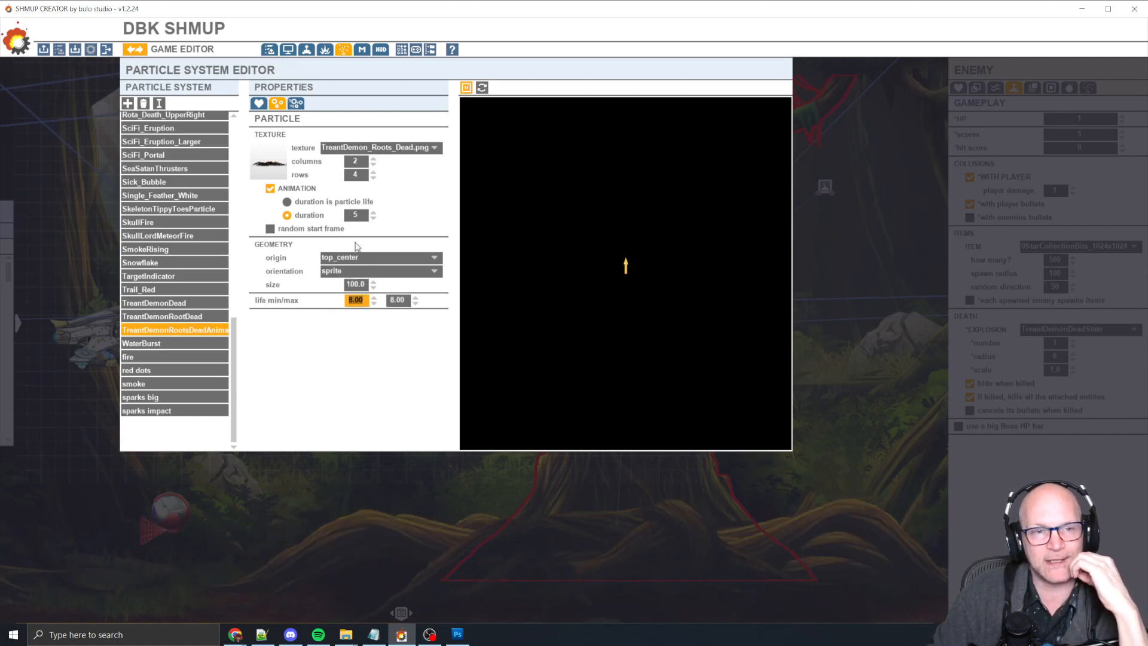
Inspect the animated roots' modifiers and the end colour's alpha value, closing the colour editor without changes.
{"action": "left_click", "coordinate": [297, 103]}
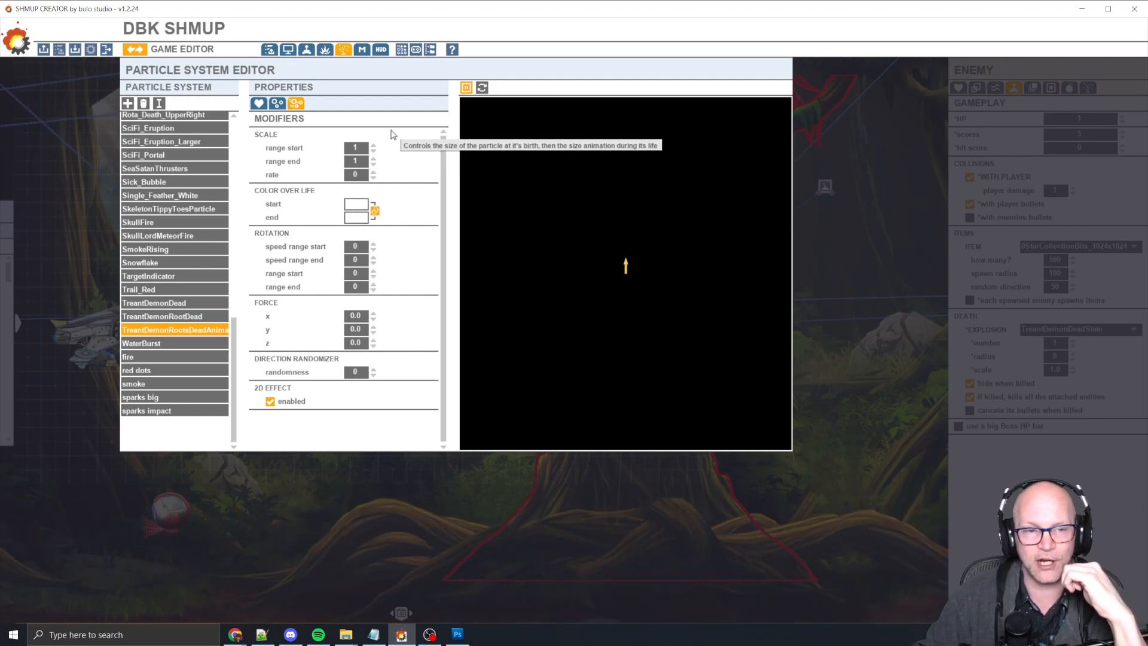
{"action": "left_click", "coordinate": [360, 219]}
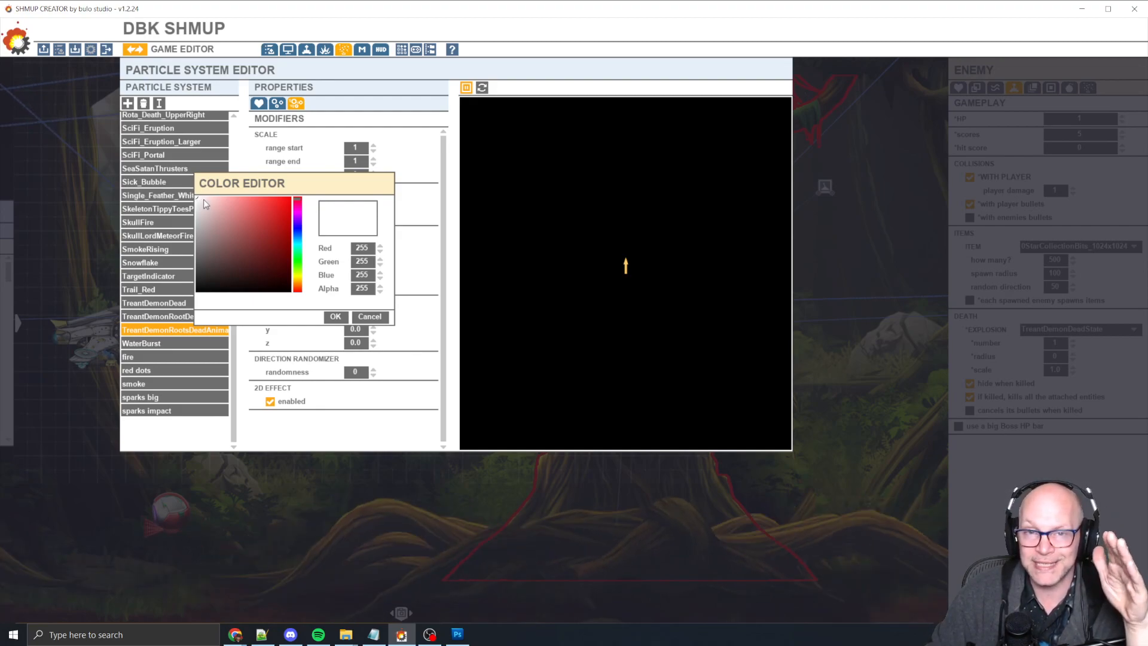
{"action": "left_click", "coordinate": [368, 288]}
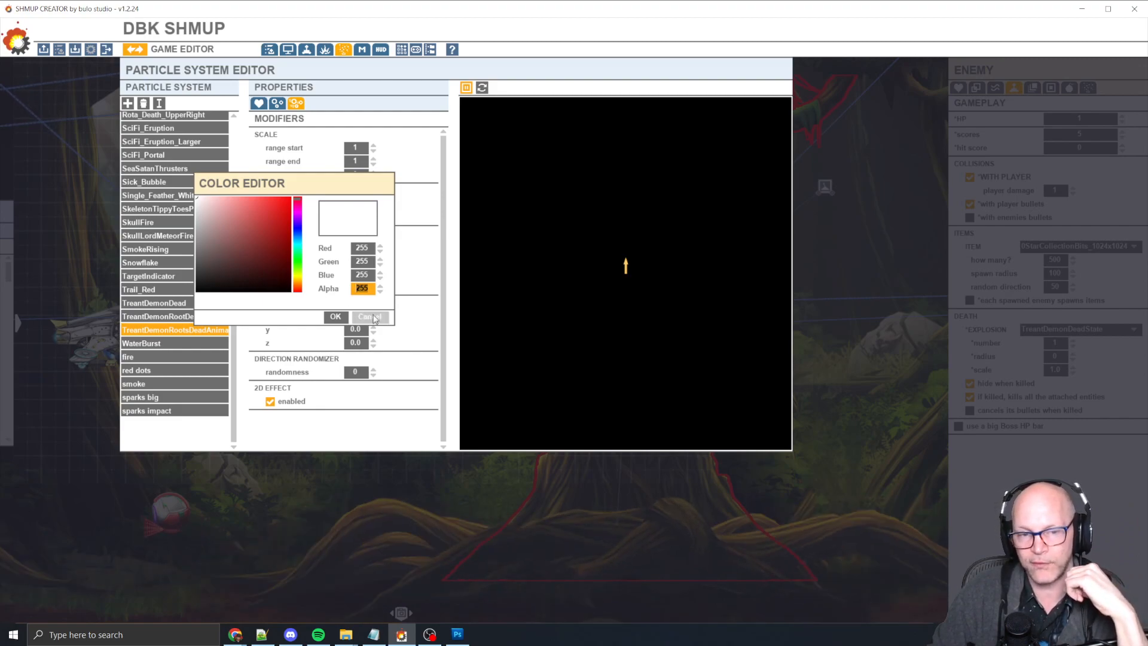
{"action": "left_click", "coordinate": [372, 317]}
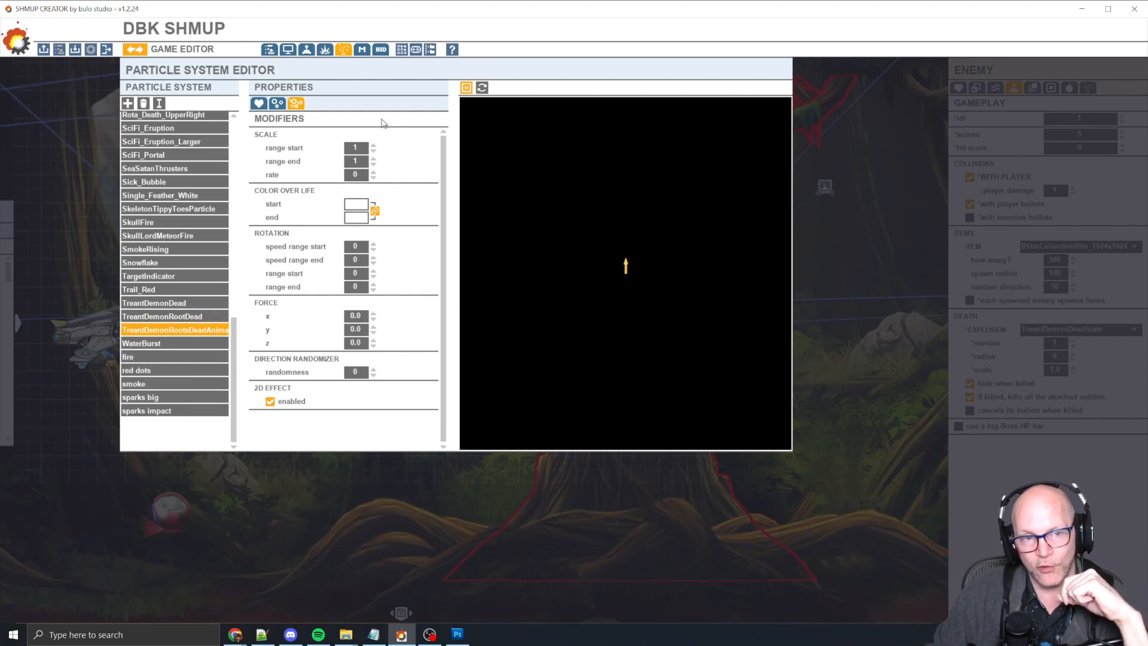
Open the explosion editor and examine the RootsDead element's particle settings in the TreantDemonDeadState explosion.
{"action": "left_click", "coordinate": [327, 51]}
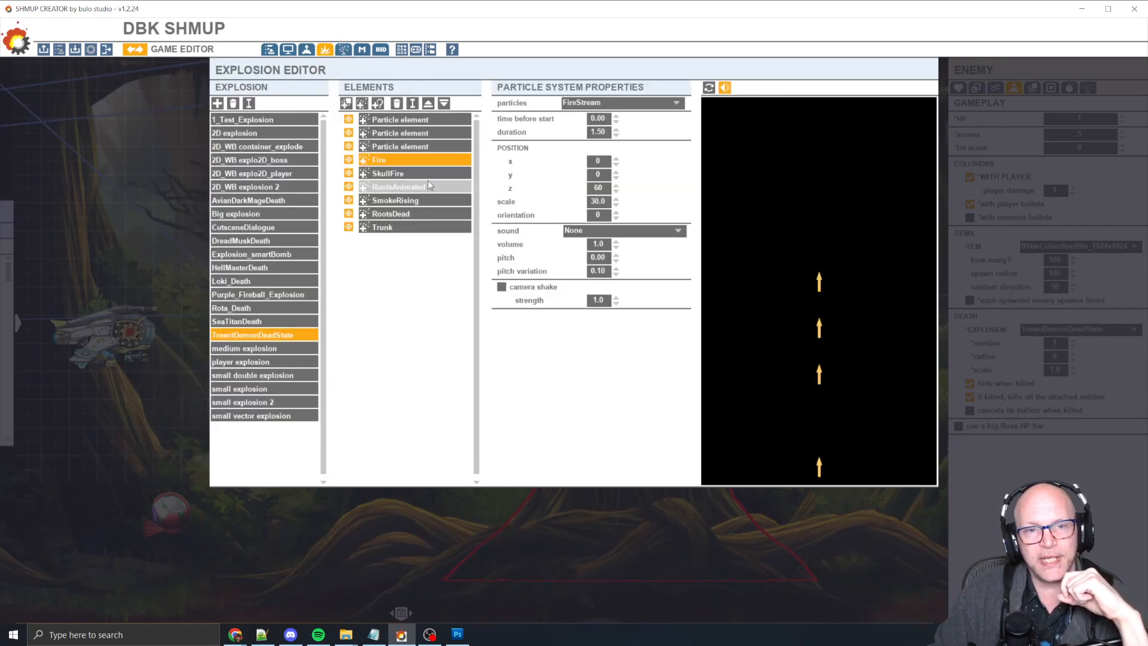
{"action": "left_click", "coordinate": [434, 213]}
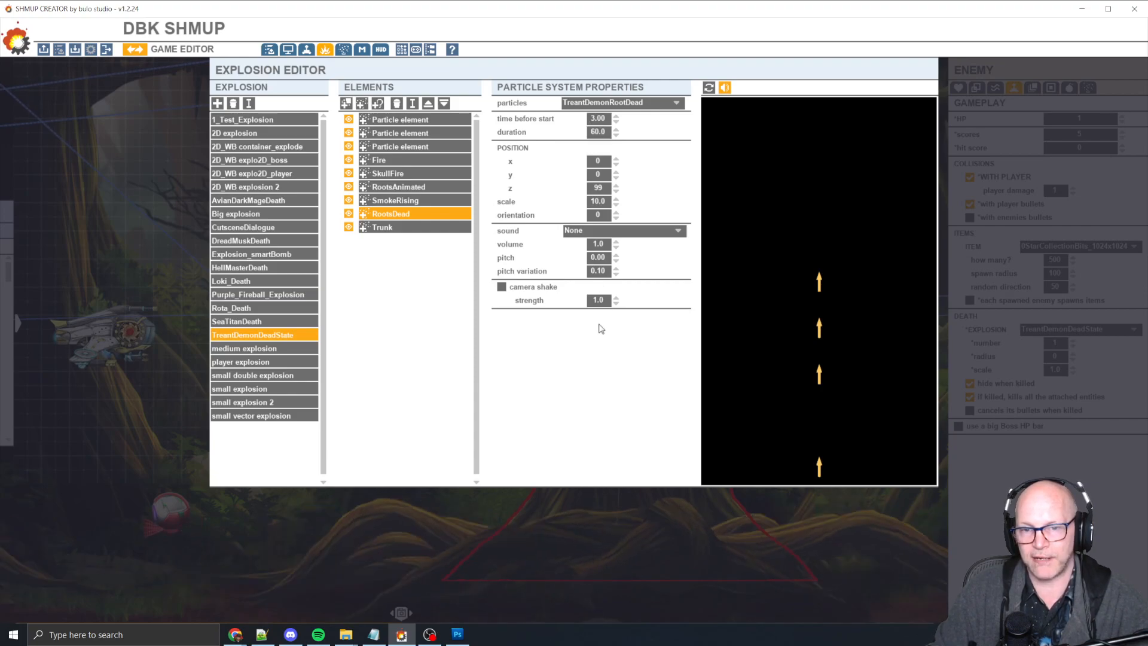
{"action": "left_click_drag", "start_coordinate": [541, 188], "coordinate": [540, 191]}
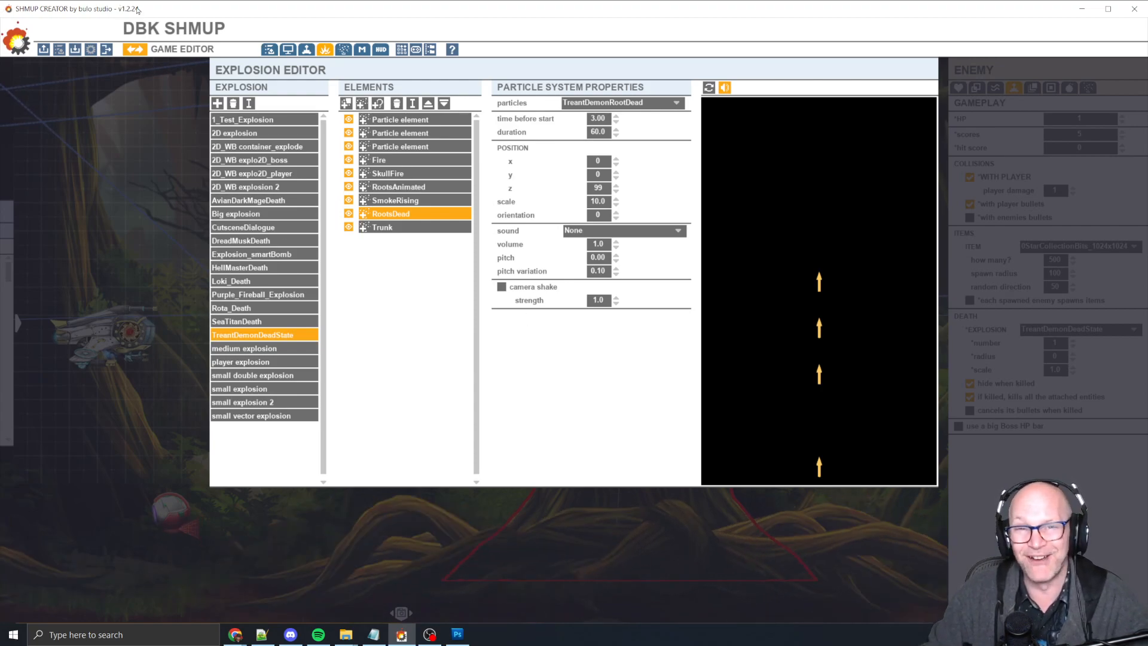
Return to the level editor with the demon tree enemy's gameplay properties in view.
{"action": "left_click", "coordinate": [135, 50]}
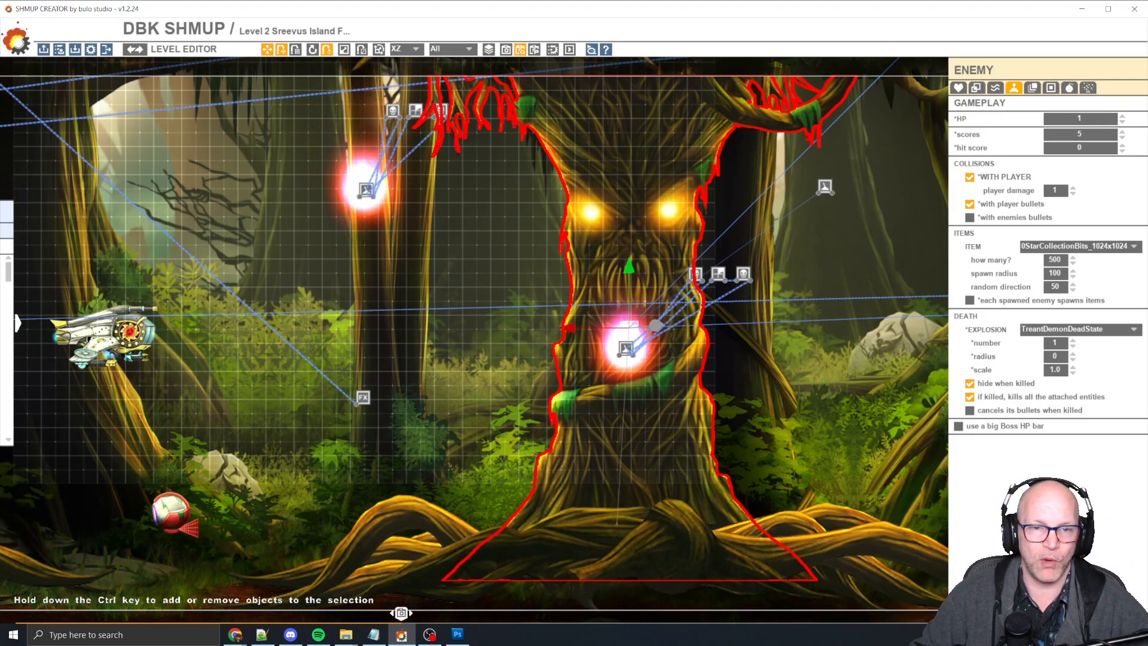
{"action": "key", "text": "alt+Tab"}
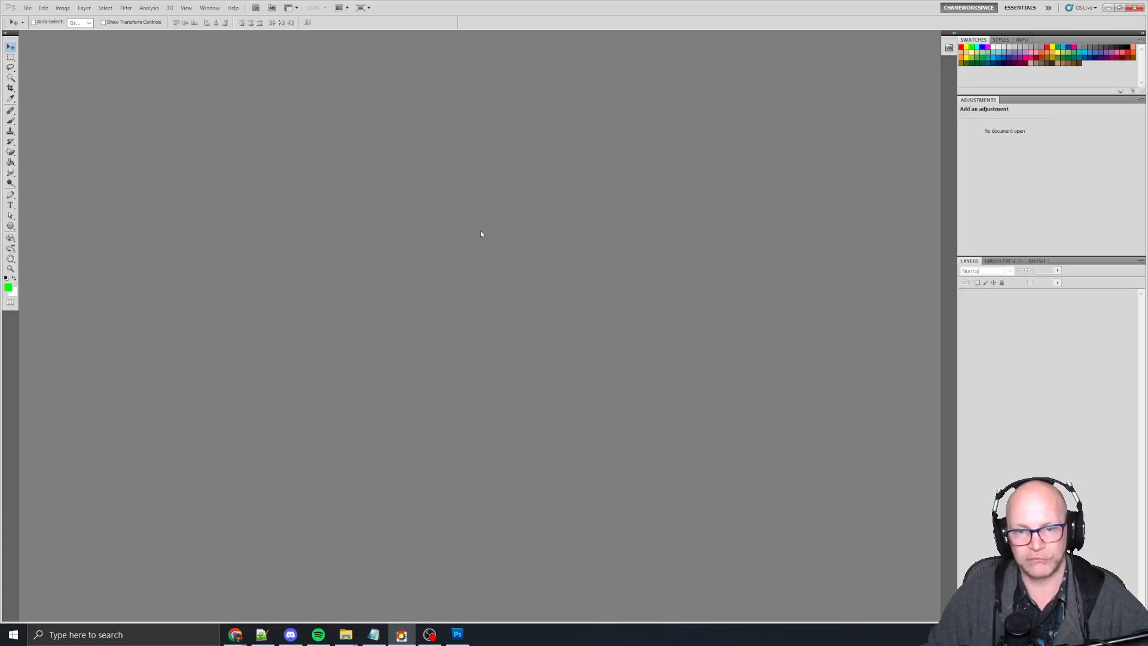
{"action": "key", "text": "alt+Tab"}
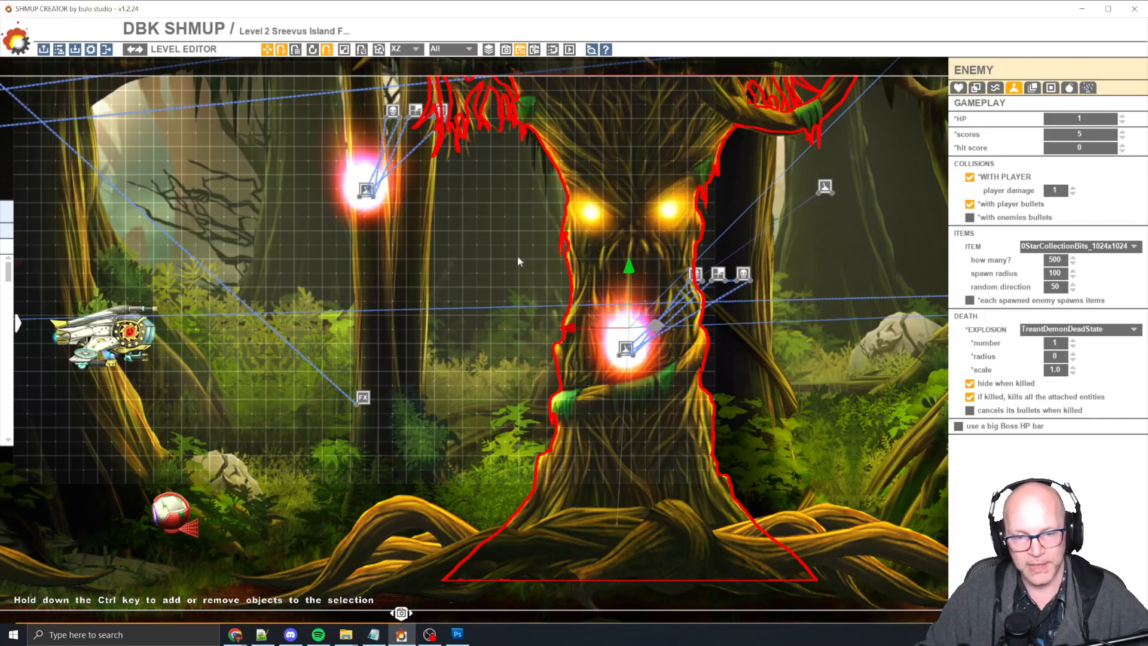